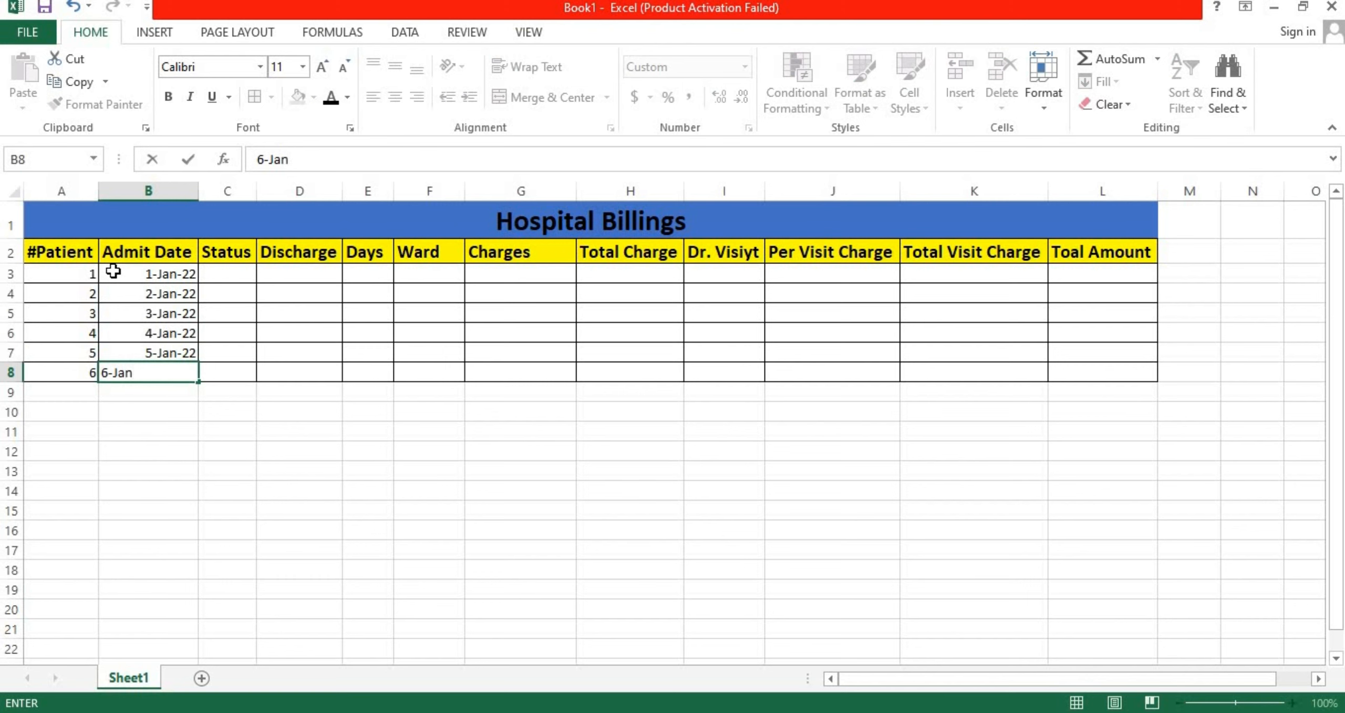
# Complete patient 6's admit date as 6-Jan-22 and enter surgery as patient 1's status.
pyautogui.write('-22')
pyautogui.press('Tab')
pyautogui.press('Up')
pyautogui.press('Up')
pyautogui.press('Up')
pyautogui.press('Up')
pyautogui.press('Up')
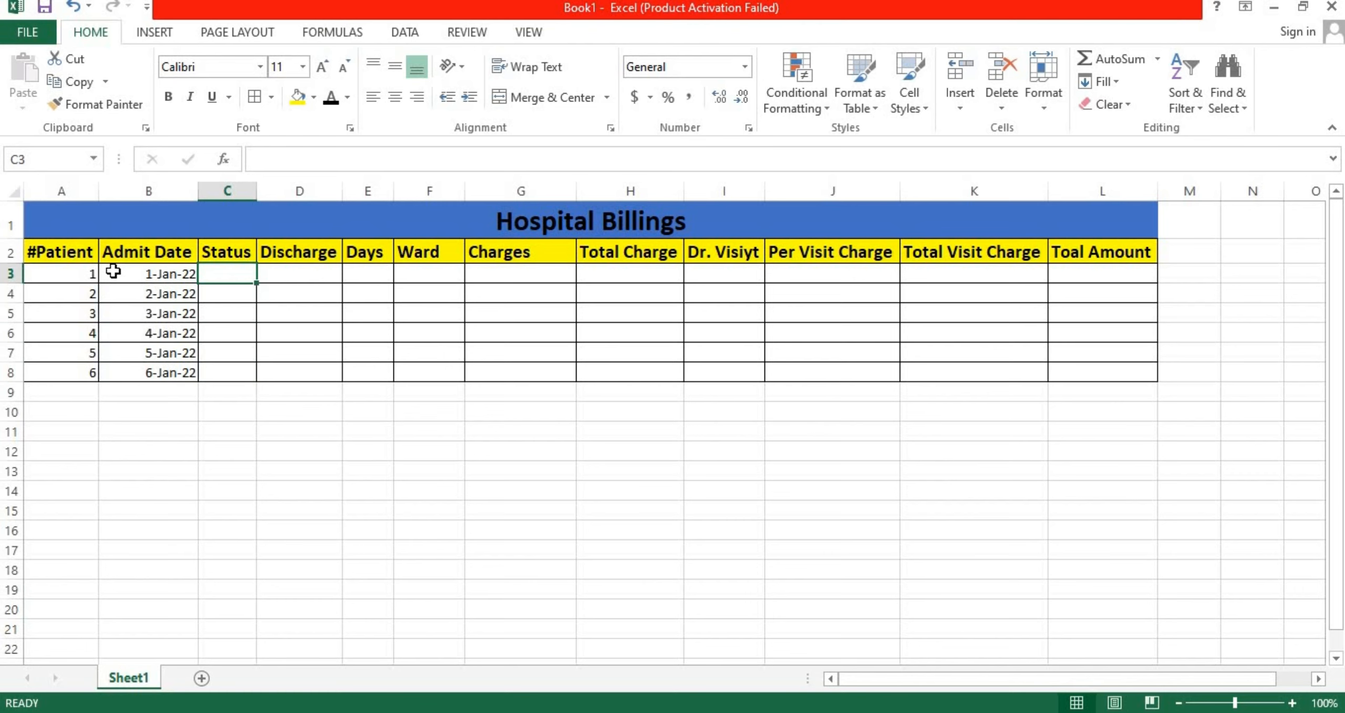
pyautogui.write('su')
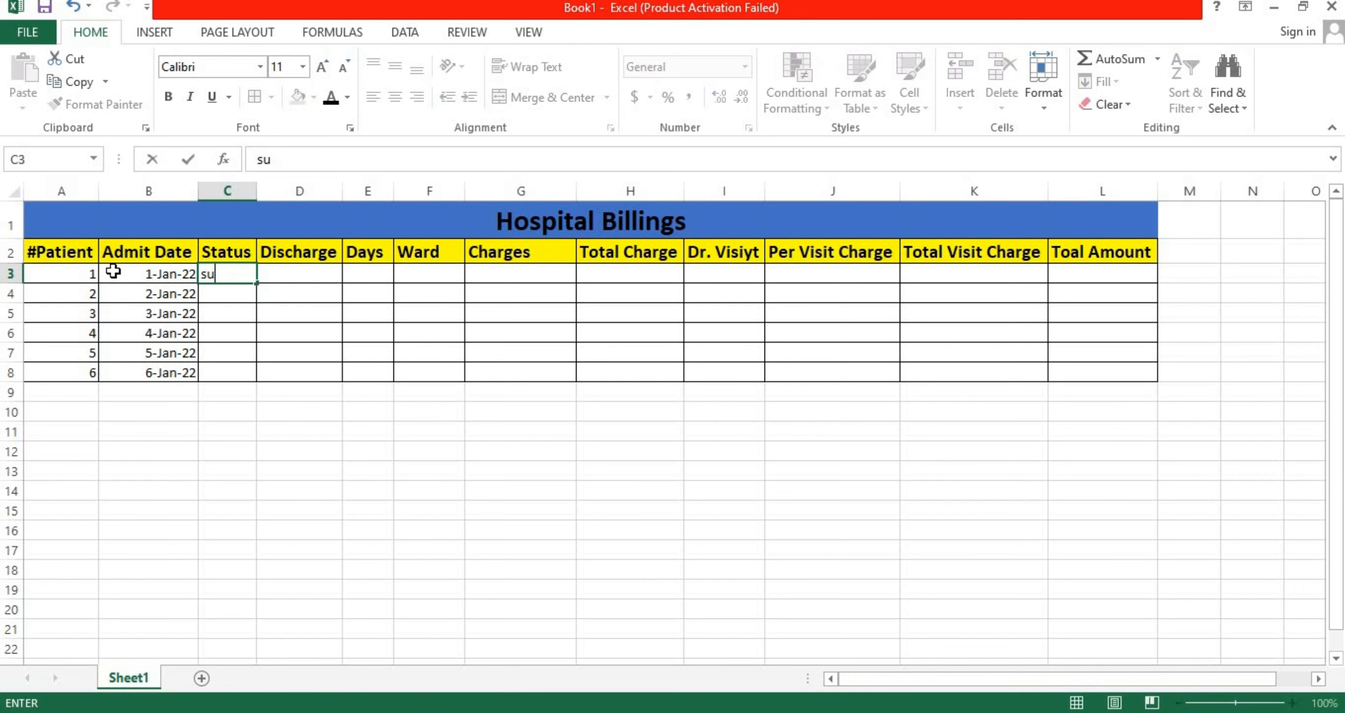
pyautogui.write('rgery')
pyautogui.press('Return')
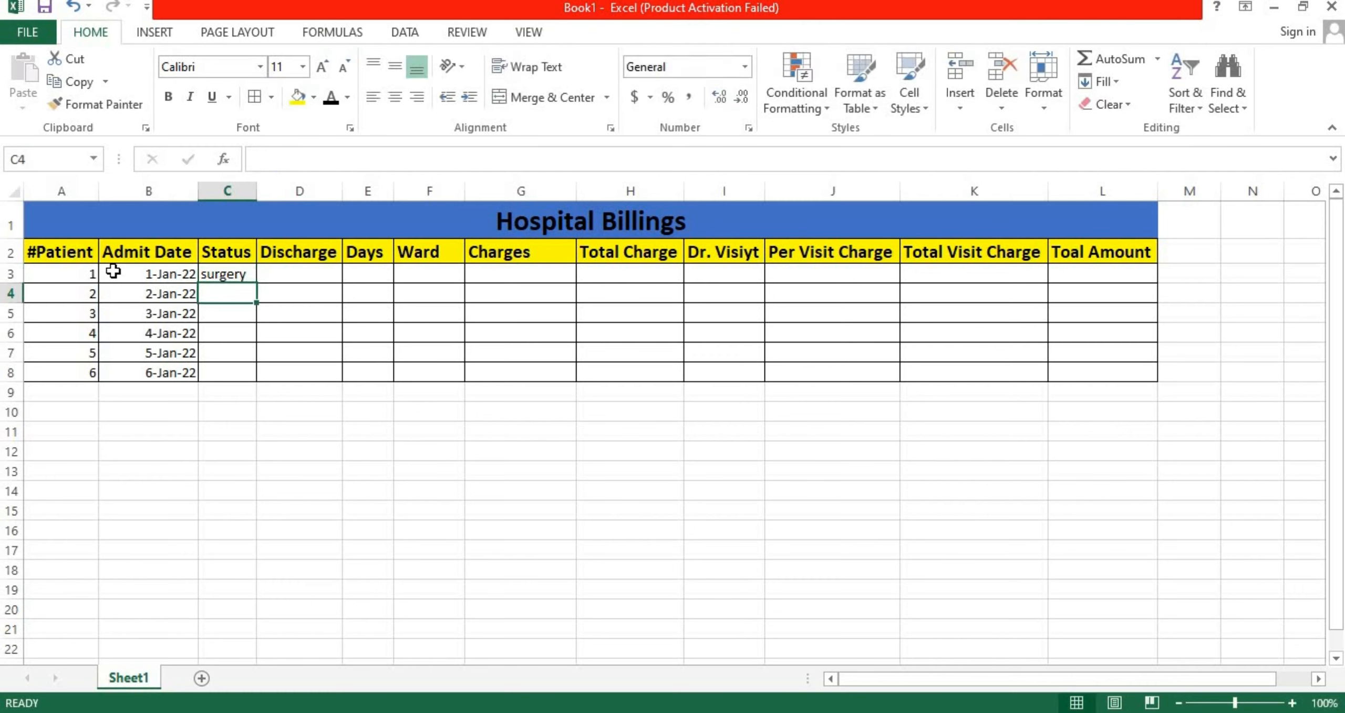
# Enter the statuses of patients 2 and 3 as Accident and Heart.
pyautogui.write('Acc')
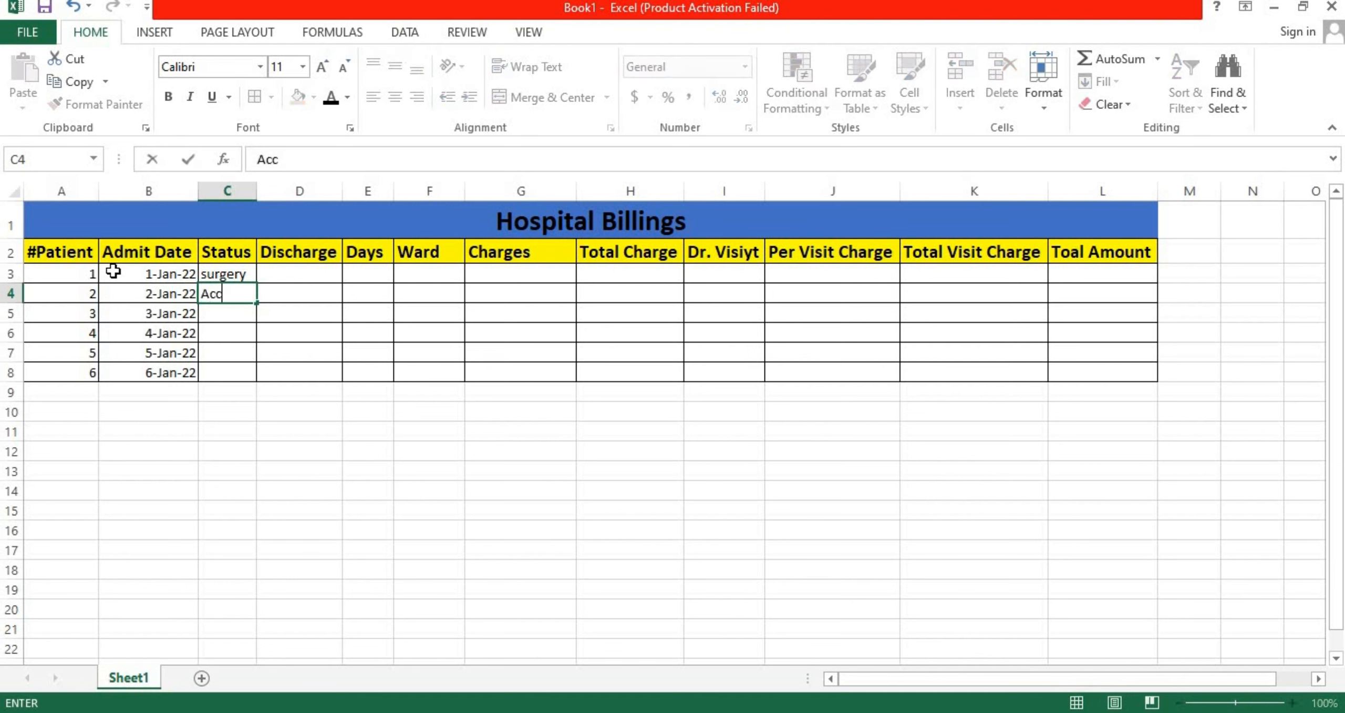
pyautogui.write('ident')
pyautogui.press('Return')
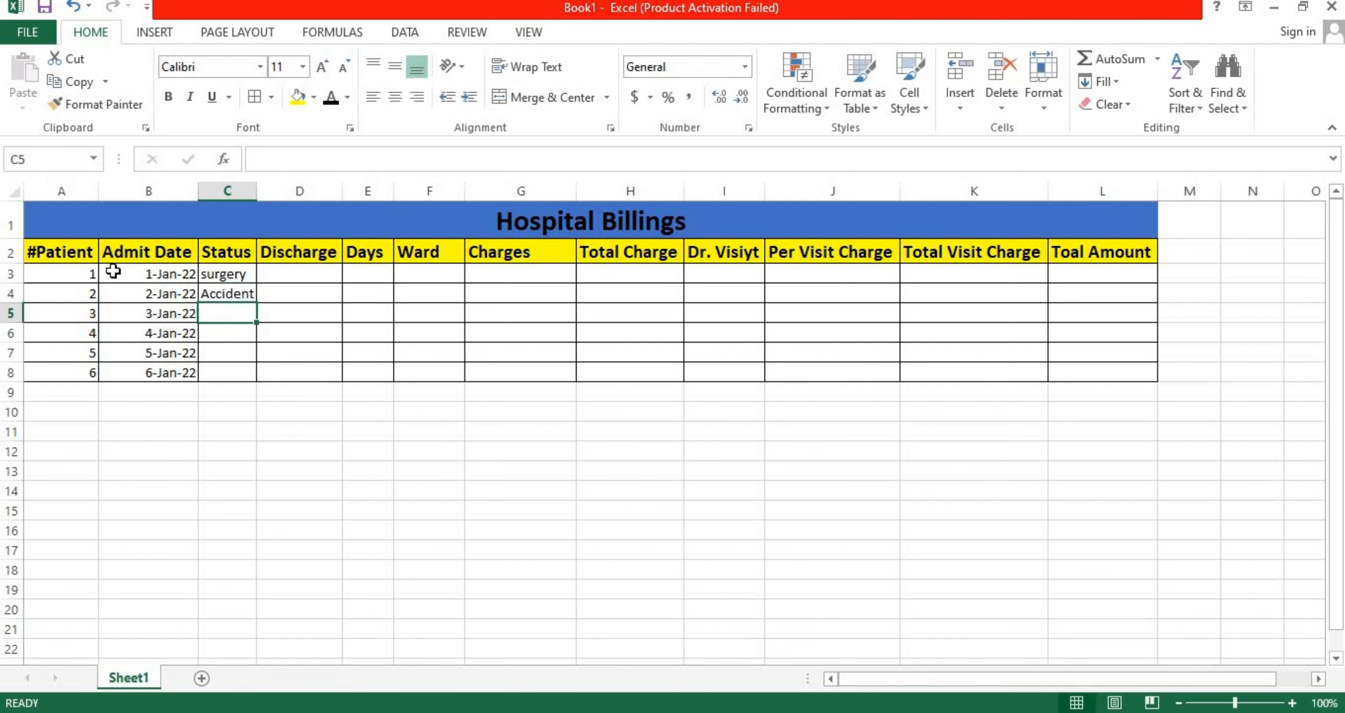
pyautogui.write('He')
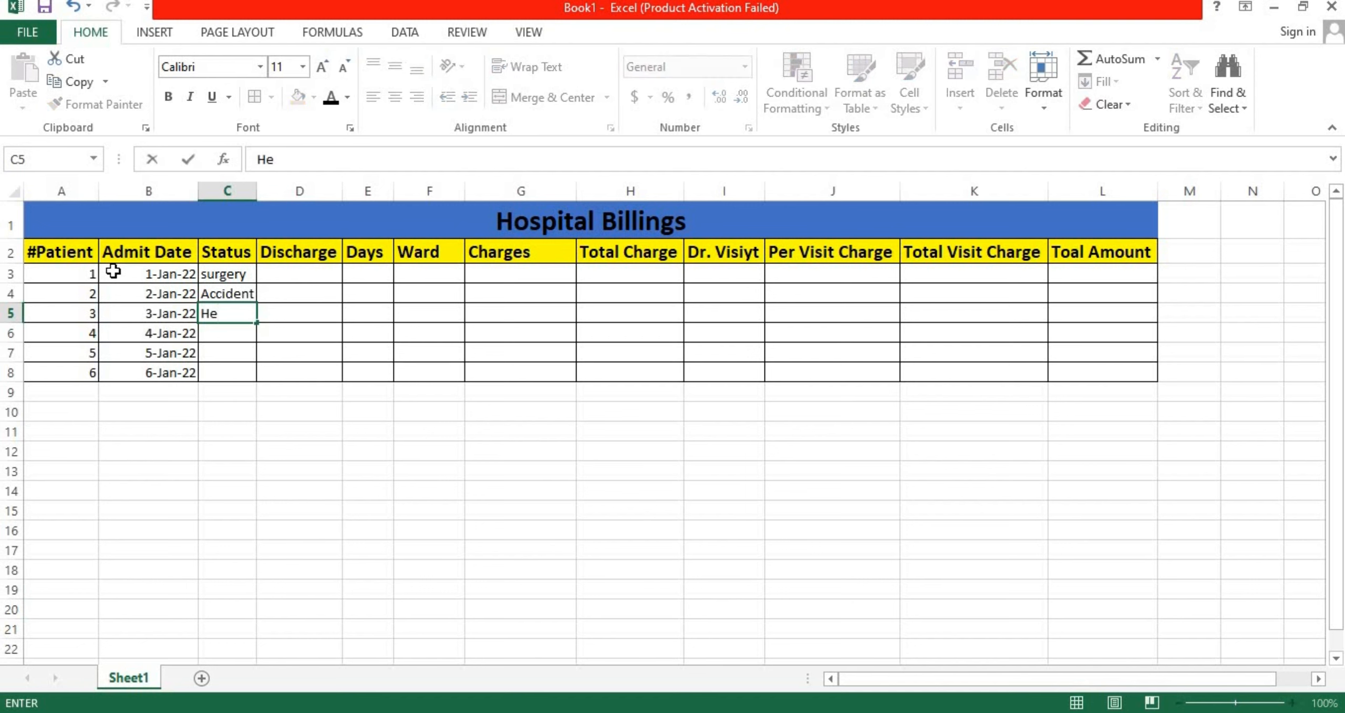
pyautogui.write('art')
pyautogui.press('Return')
# Fill in the status of patients 4, 5 and 6 with Skin, Accident and Child.
pyautogui.write('S')
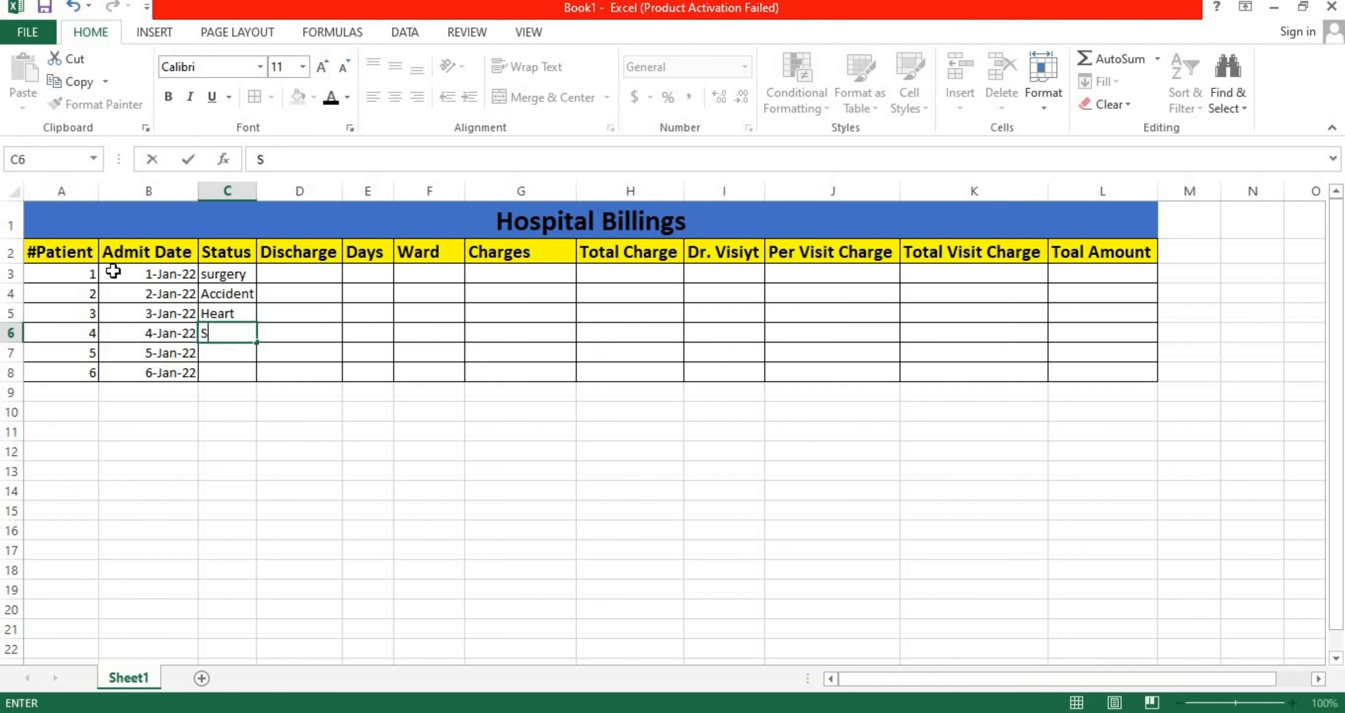
pyautogui.write('kin')
pyautogui.press('Return')
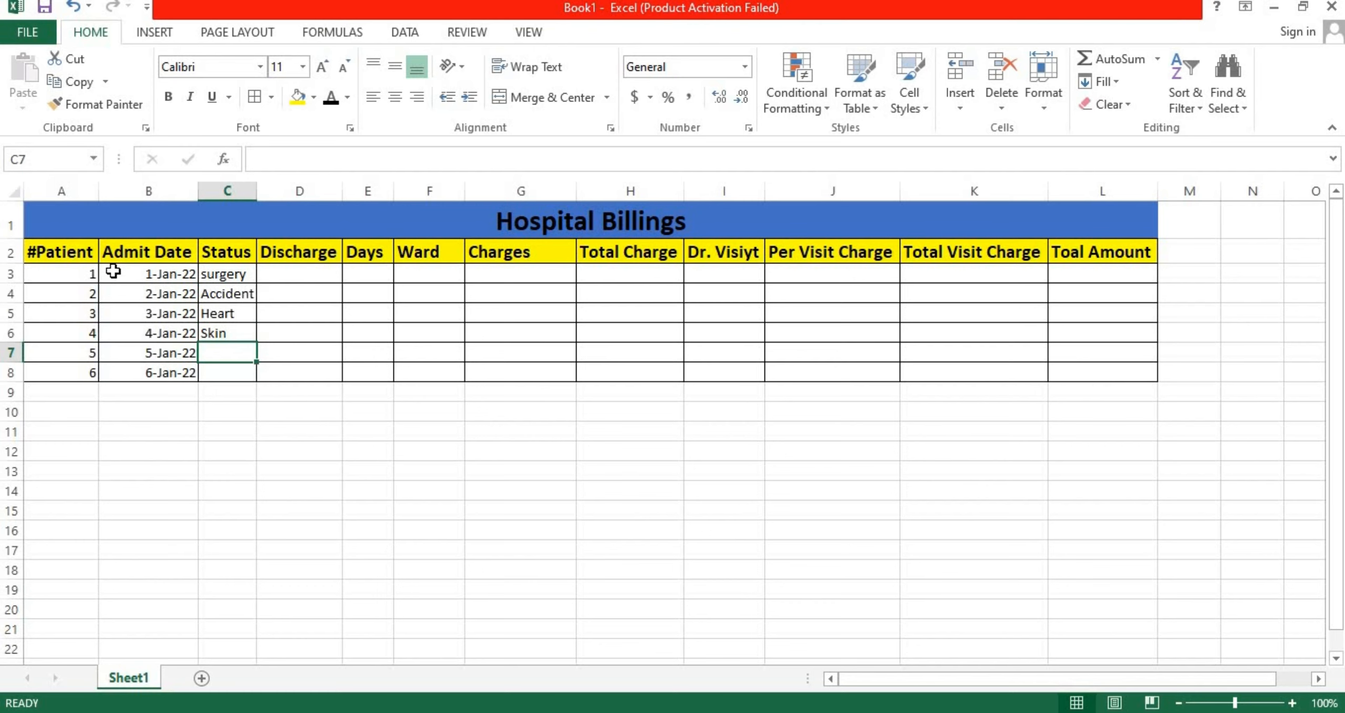
pyautogui.write('Accident')
pyautogui.press('Return')
pyautogui.write('C')
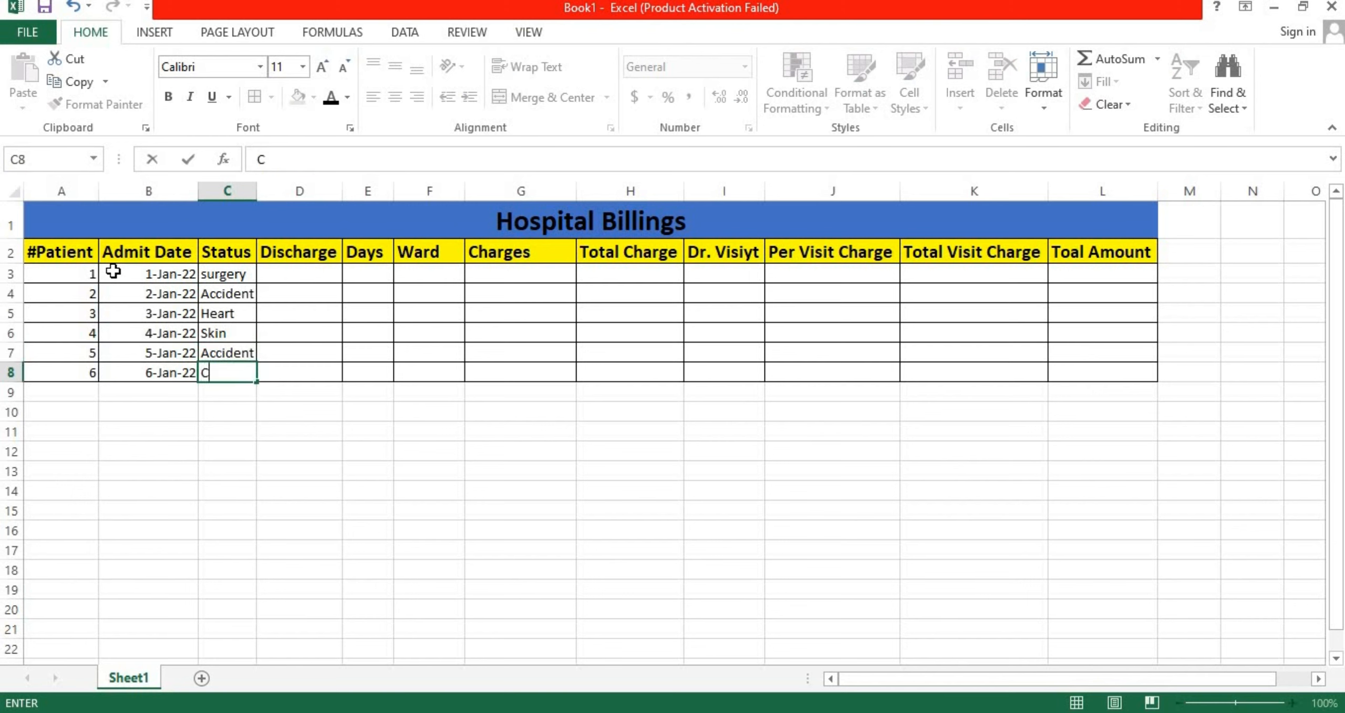
pyautogui.write('hild')
pyautogui.press('Tab')
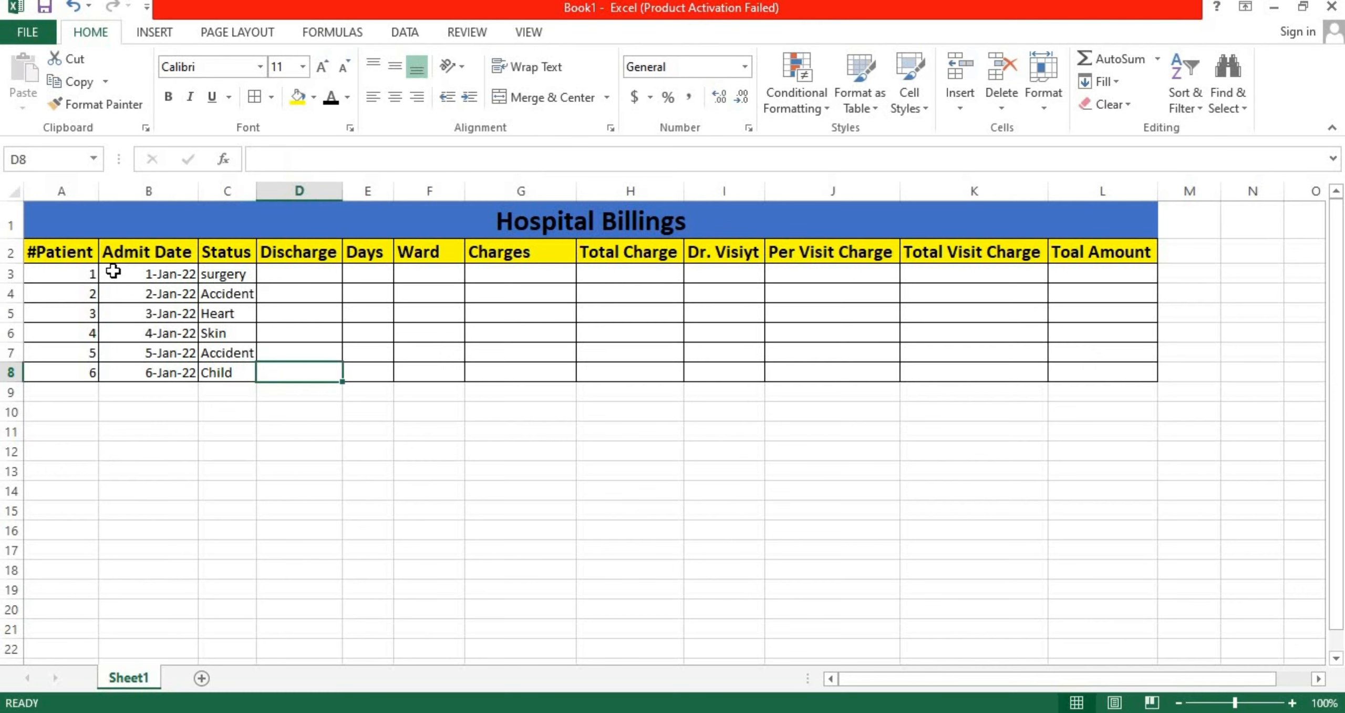
# Enter 22-Jan-22 as the discharge date of patient 1 in cell D3.
pyautogui.press('Up')
pyautogui.press('Up')
pyautogui.press('Up')
pyautogui.press('Up')
pyautogui.press('Up')
pyautogui.press('Up')
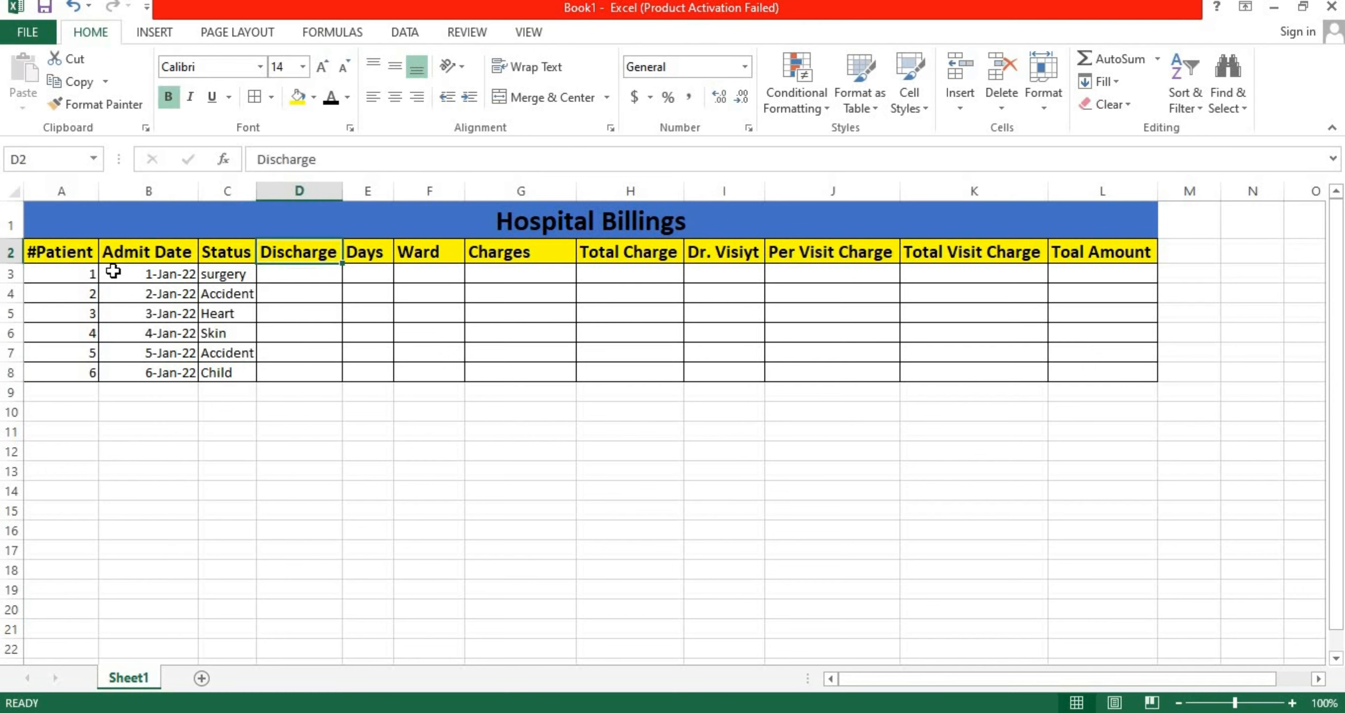
pyautogui.press('Left')
pyautogui.press('Down')
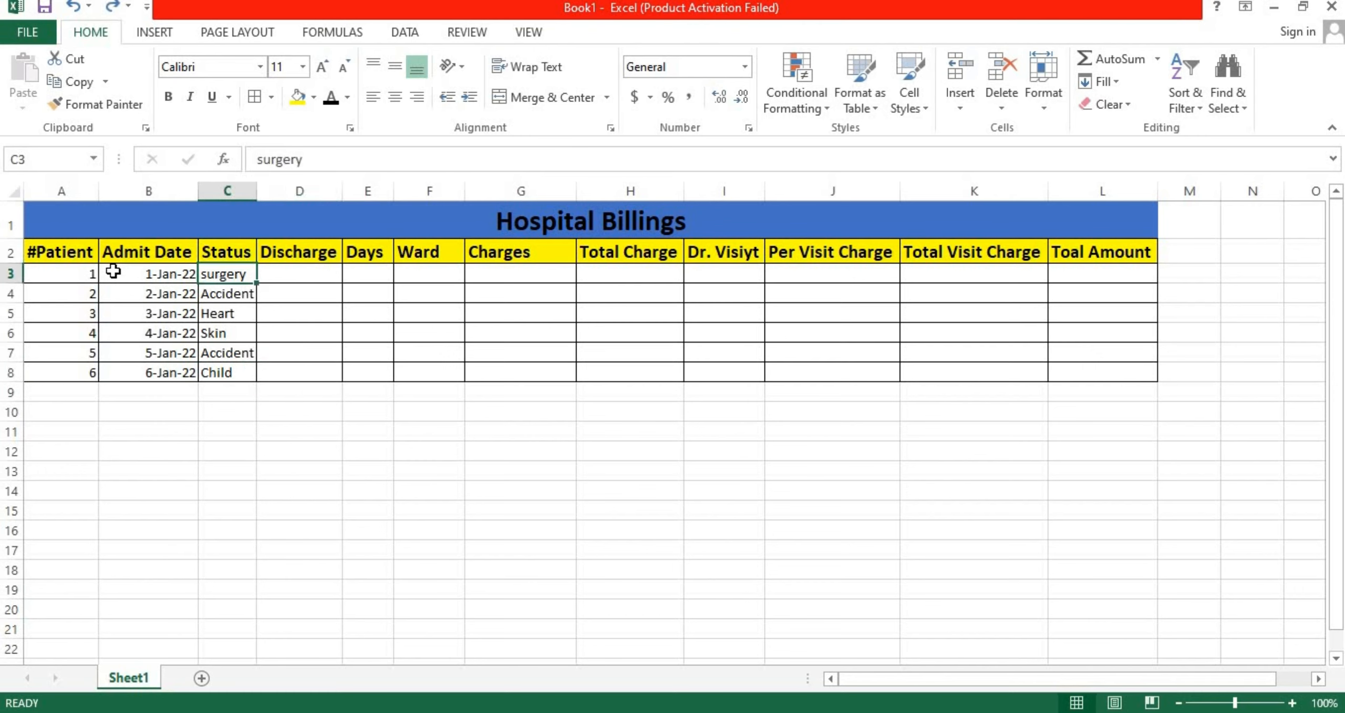
pyautogui.press('Right')
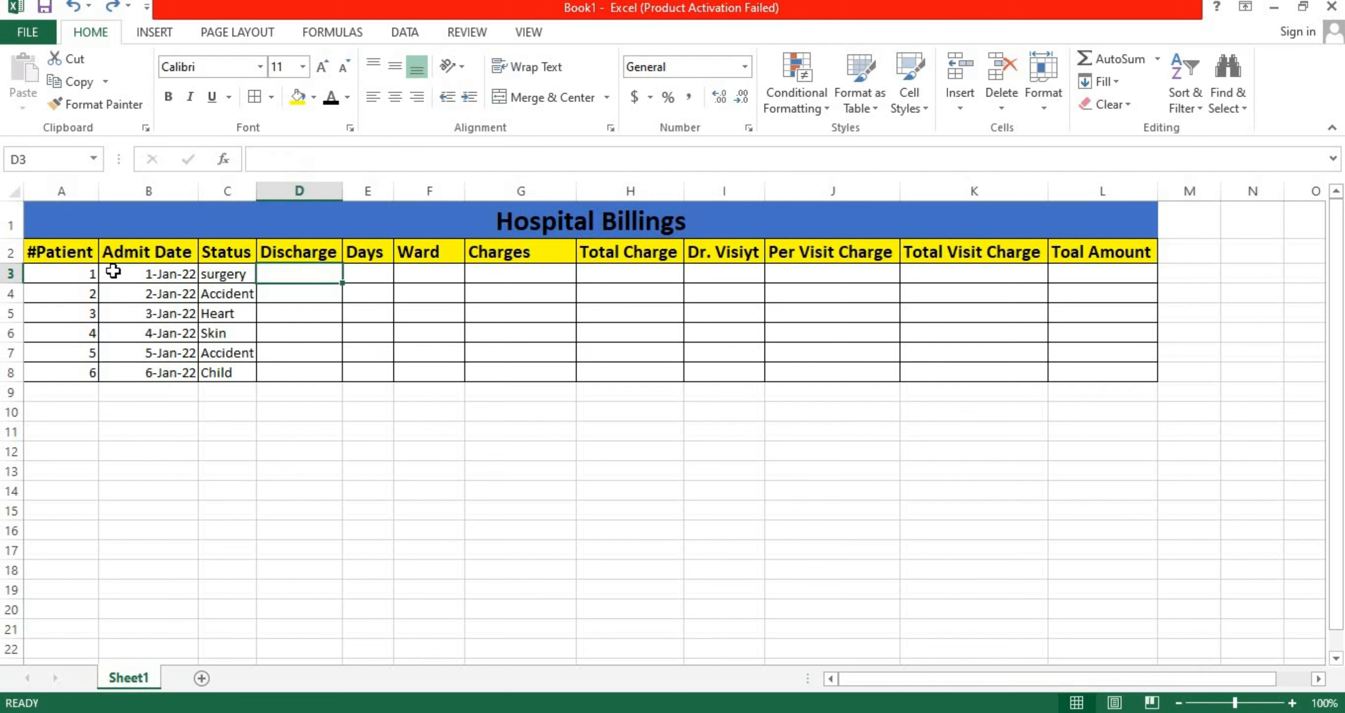
pyautogui.write('22-')
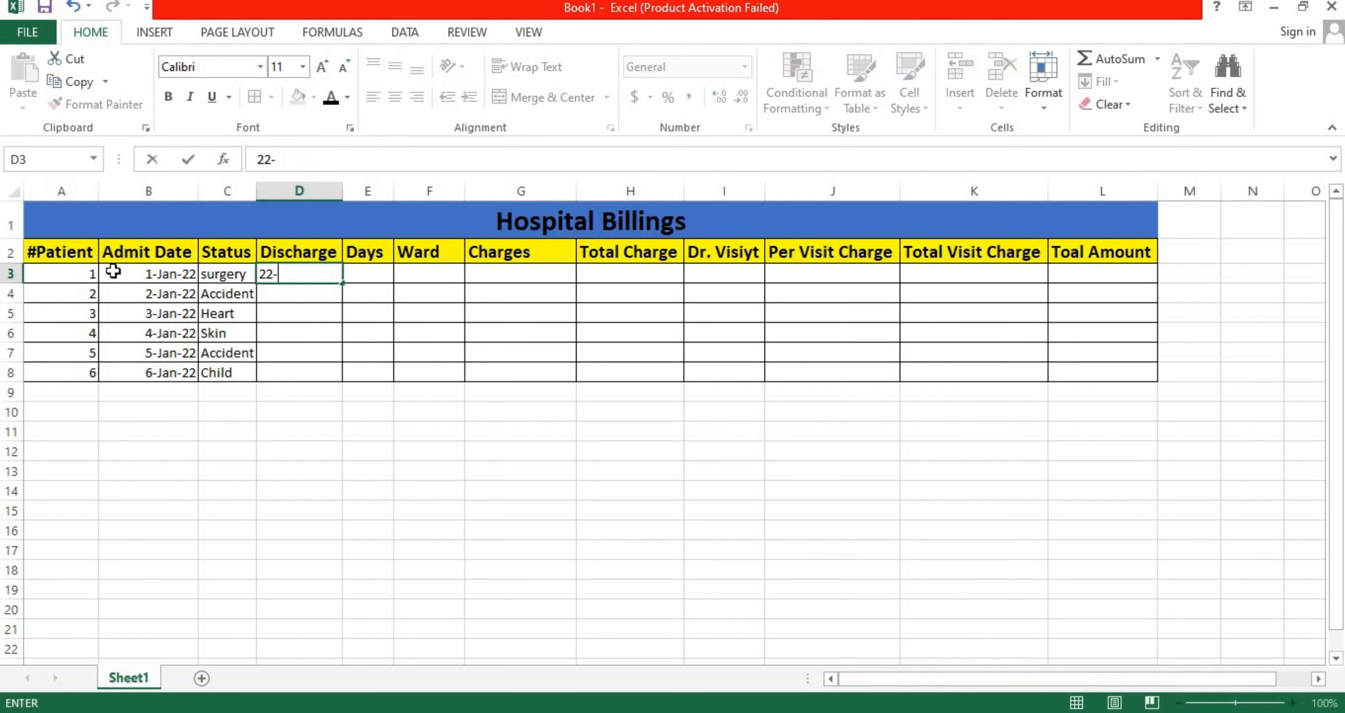
pyautogui.write('Jan-')
pyautogui.write('22')
pyautogui.press('Return')
# Enter the discharge dates 23-Jan-22, 24-Jan-22 and 25-Jan-22 for patients 2, 3 and 4.
pyautogui.write('23-Jan-22')
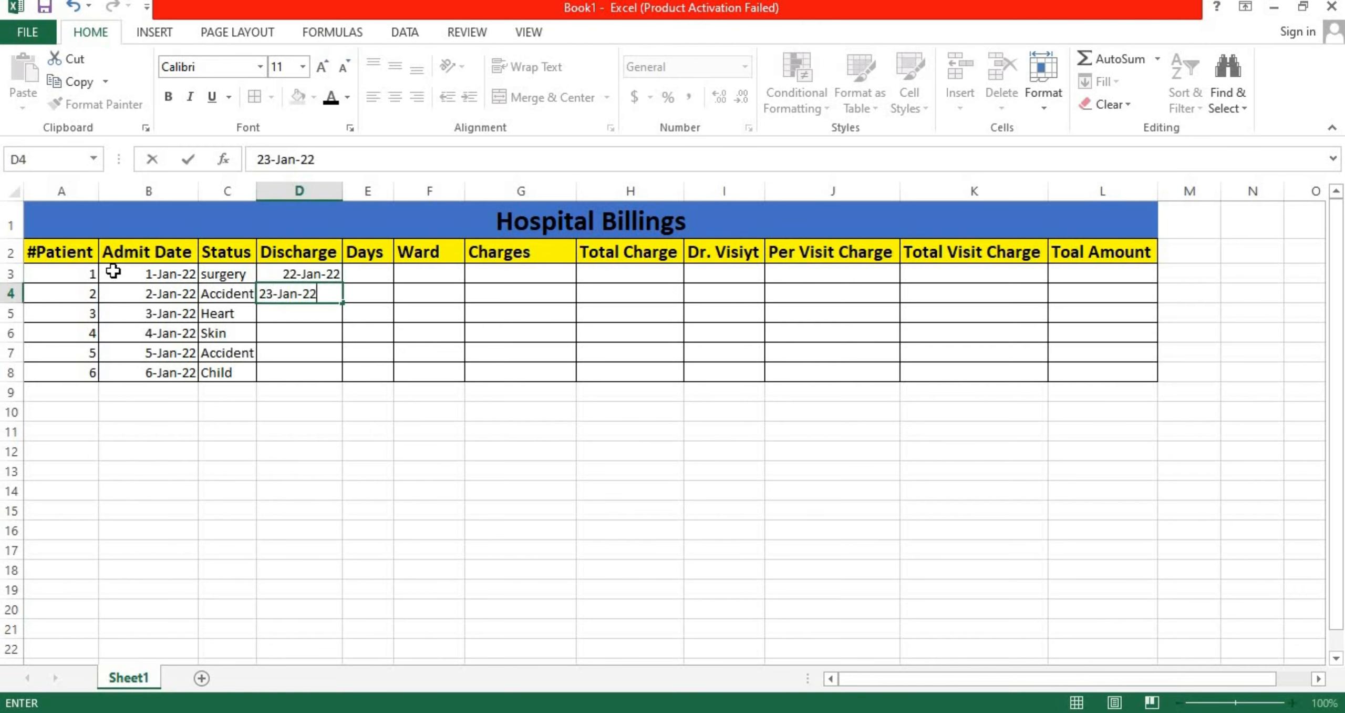
pyautogui.press('Return')
pyautogui.write('24-Jan-22')
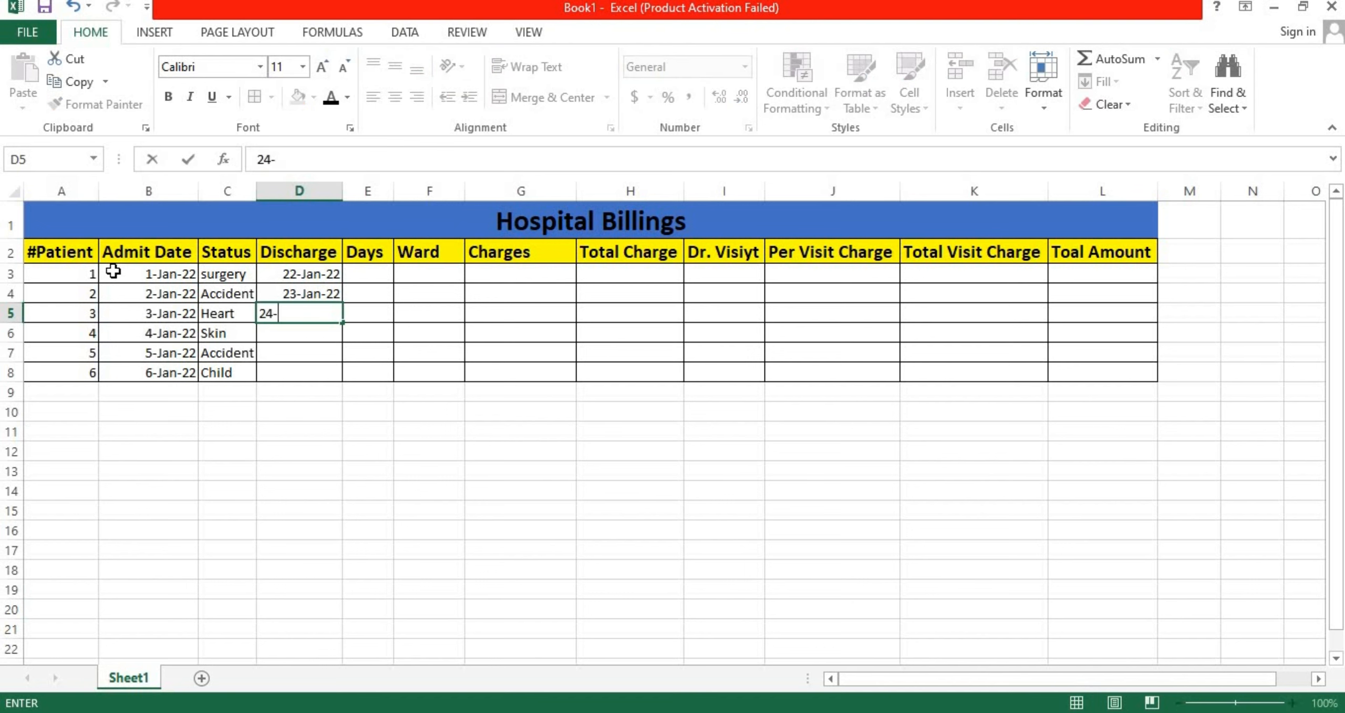
pyautogui.press('Return')
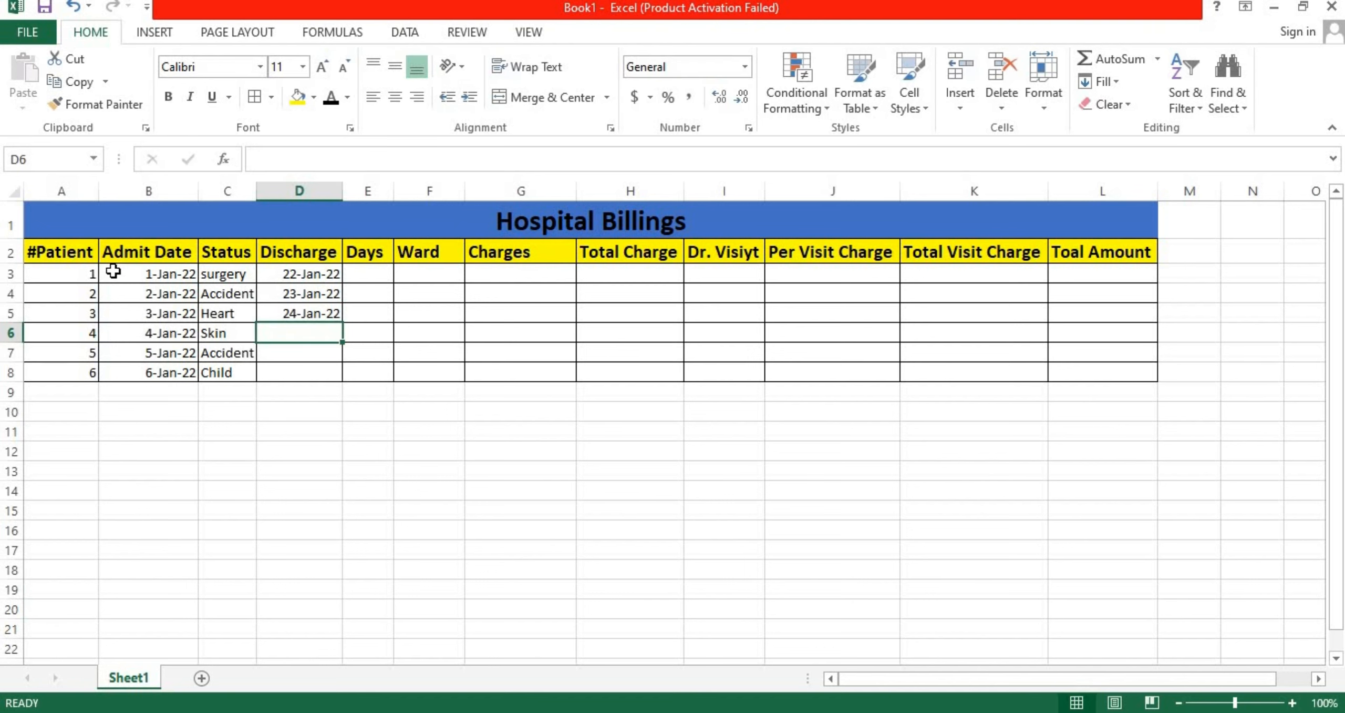
pyautogui.write('25-Jan-22')
pyautogui.press('Return')
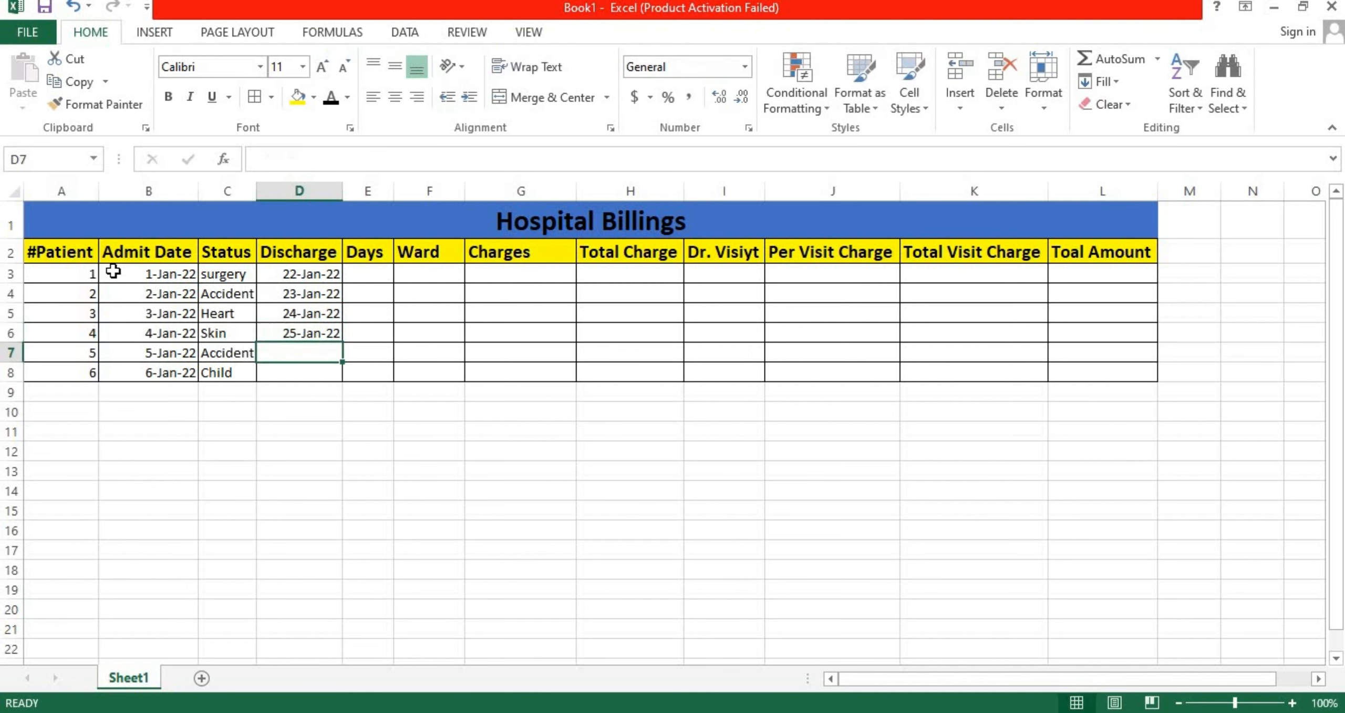
# Enter the discharge dates 15-Jan-22 and 16-Jan-22 for patients 5 and 6.
pyautogui.write('15-Jan-22')
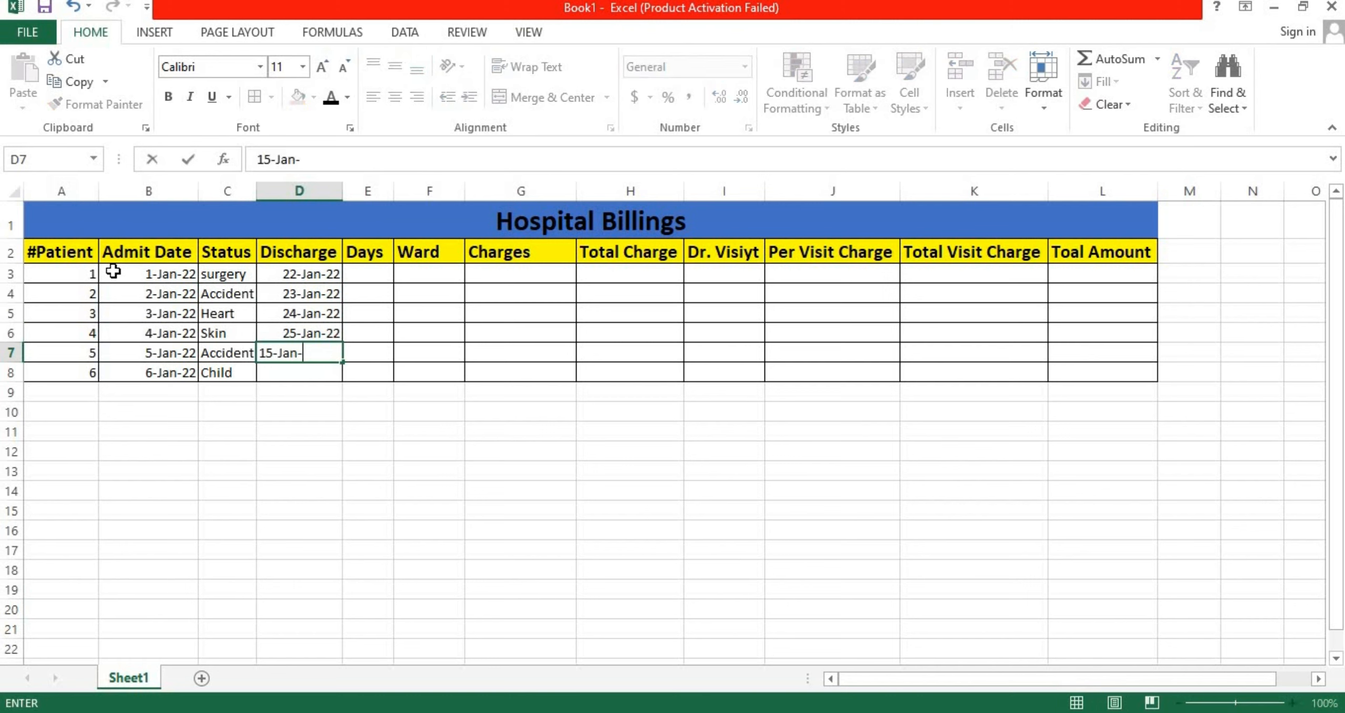
pyautogui.press('Return')
pyautogui.write('16')
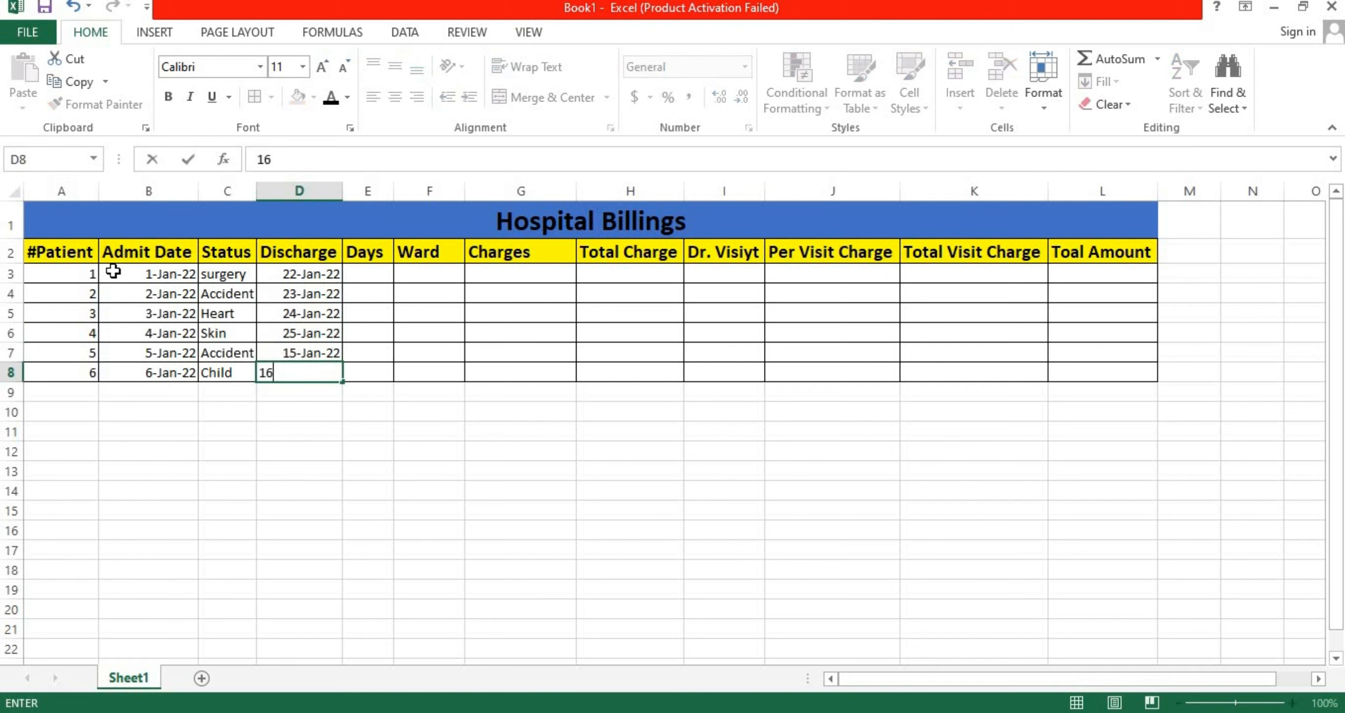
pyautogui.write('-Jan-22')
pyautogui.press('Right')
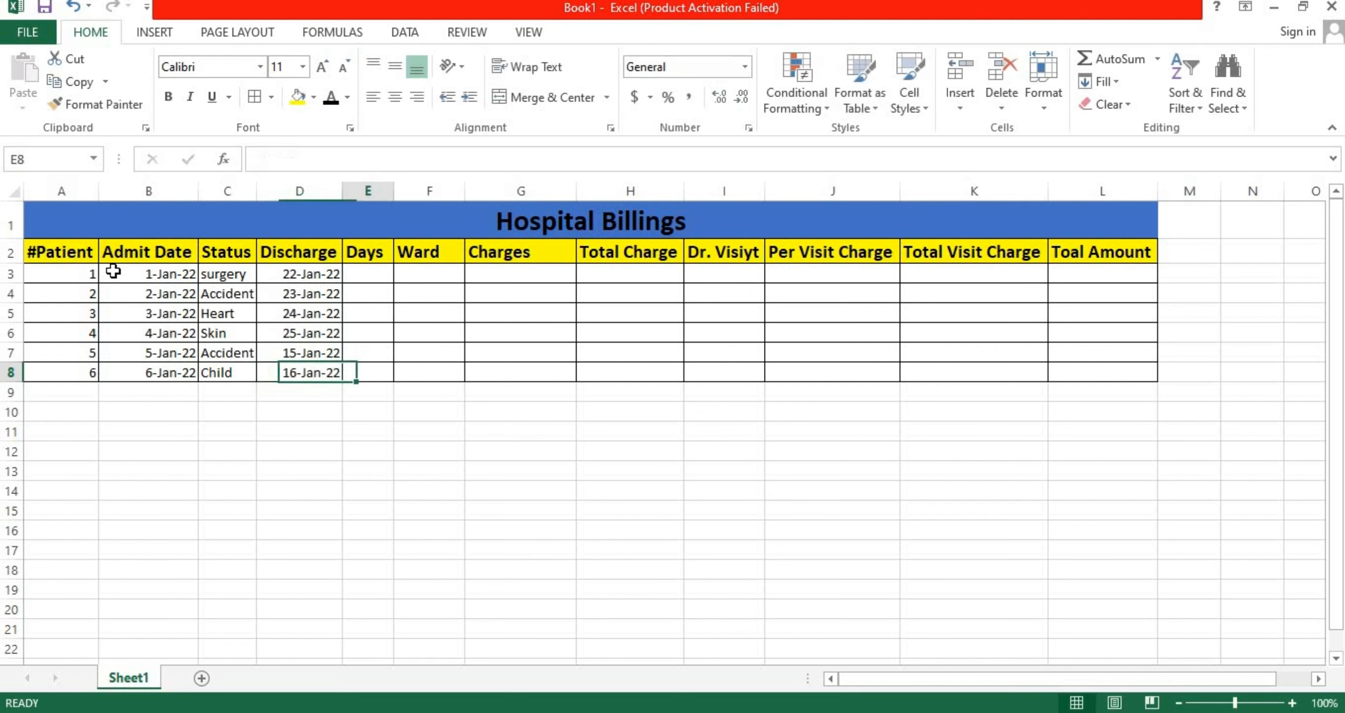
# Enter Normal as the ward of patient 1 in cell F3, leaving the Days column empty.
pyautogui.press('Up')
pyautogui.press('Up')
pyautogui.press('Up')
pyautogui.press('Up')
pyautogui.press('Up')
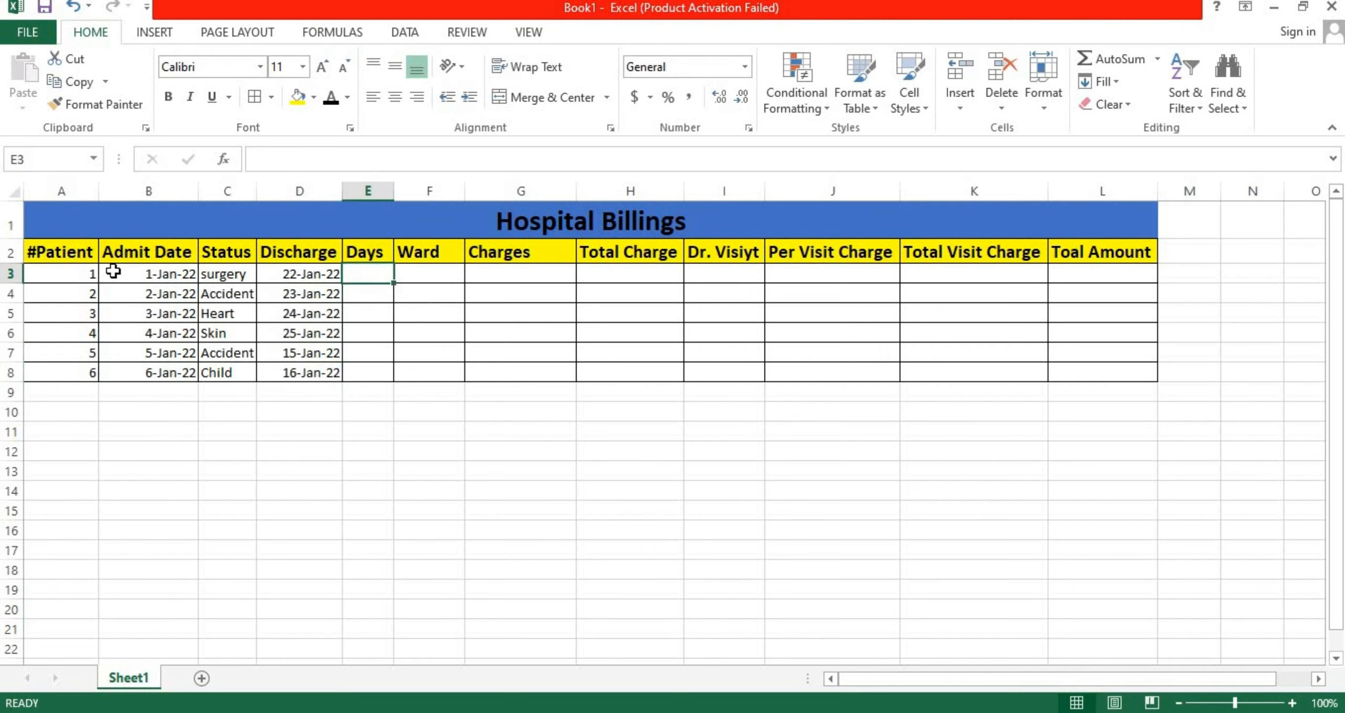
pyautogui.press('Right')
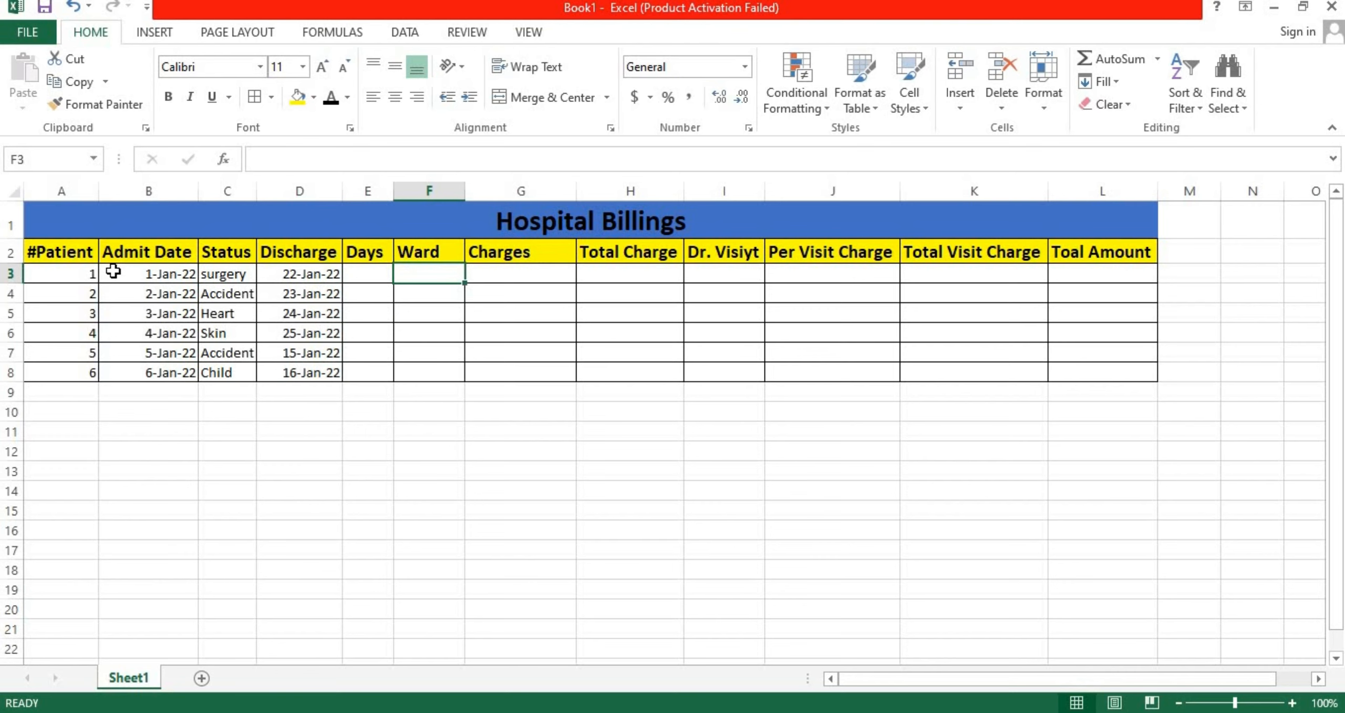
pyautogui.write('N')
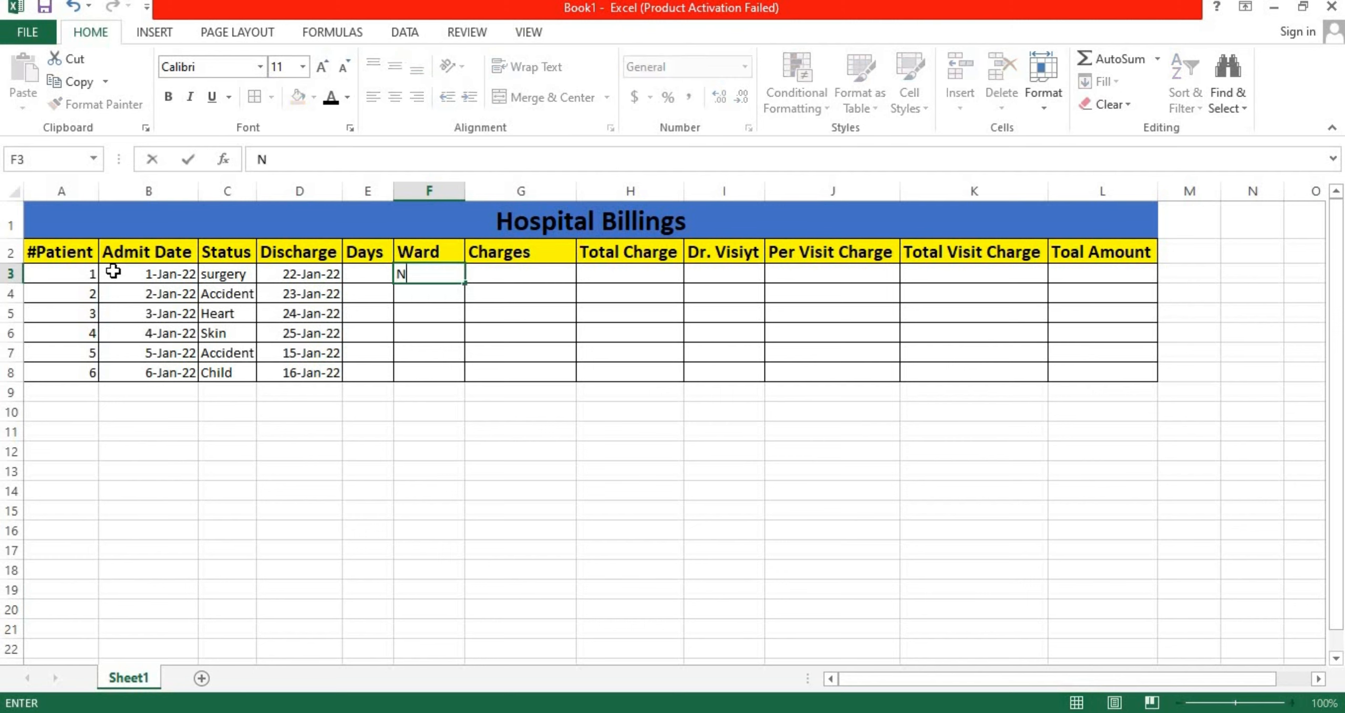
pyautogui.write('ormal')
pyautogui.press('Return')
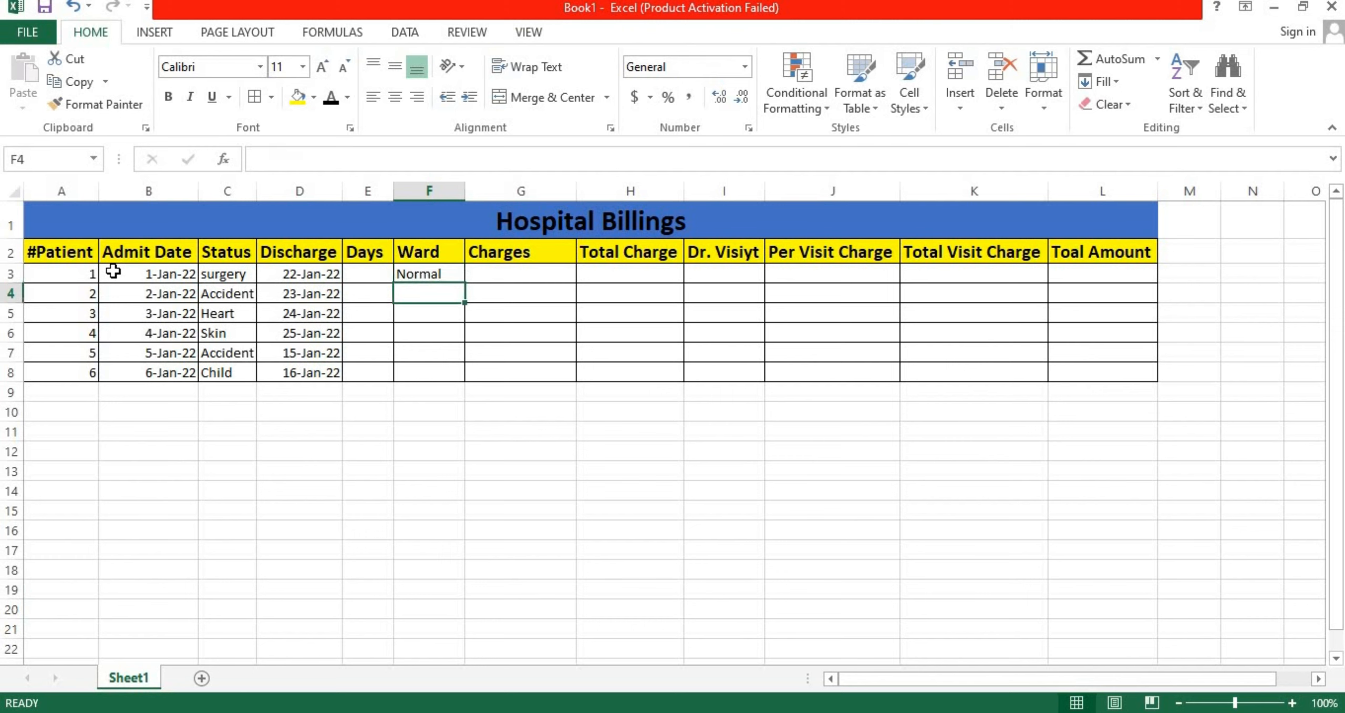
# Enter VIP as the ward of patient 2 and VVIP as the ward of patient 3.
pyautogui.write('VIP')
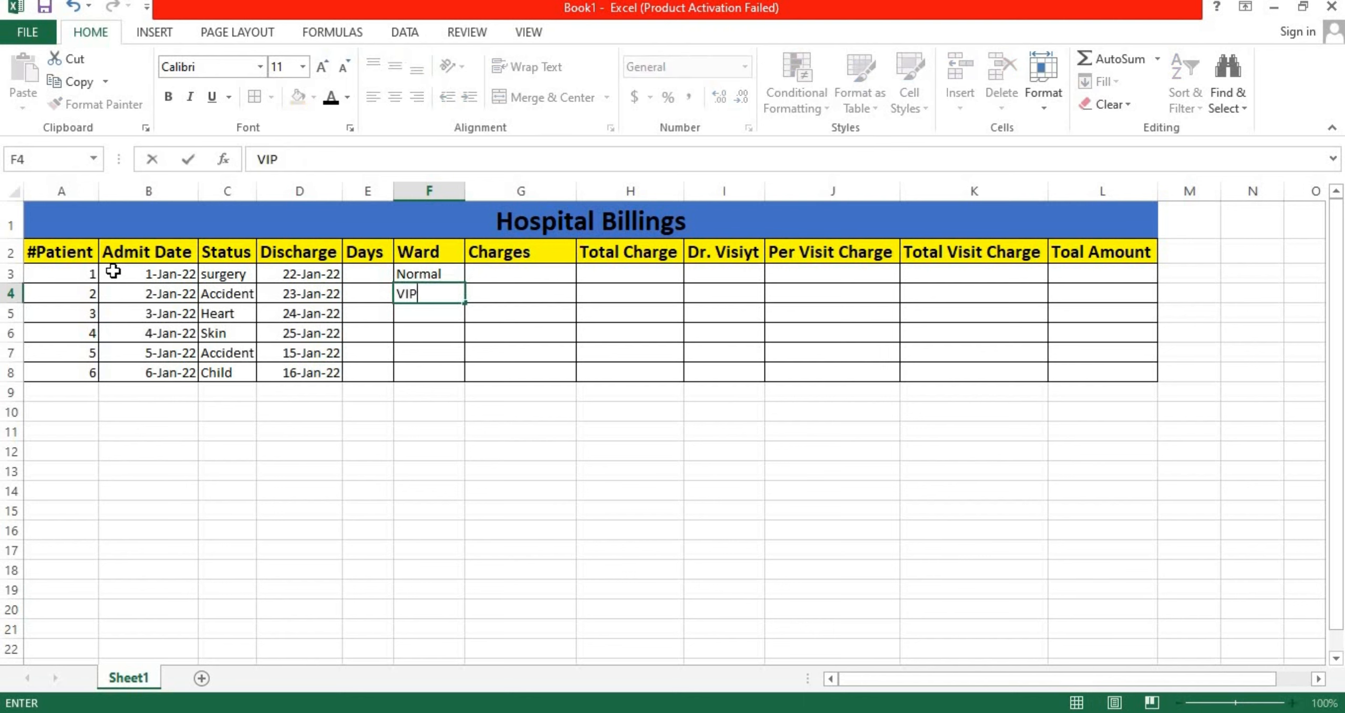
pyautogui.press('Return')
pyautogui.write('V')
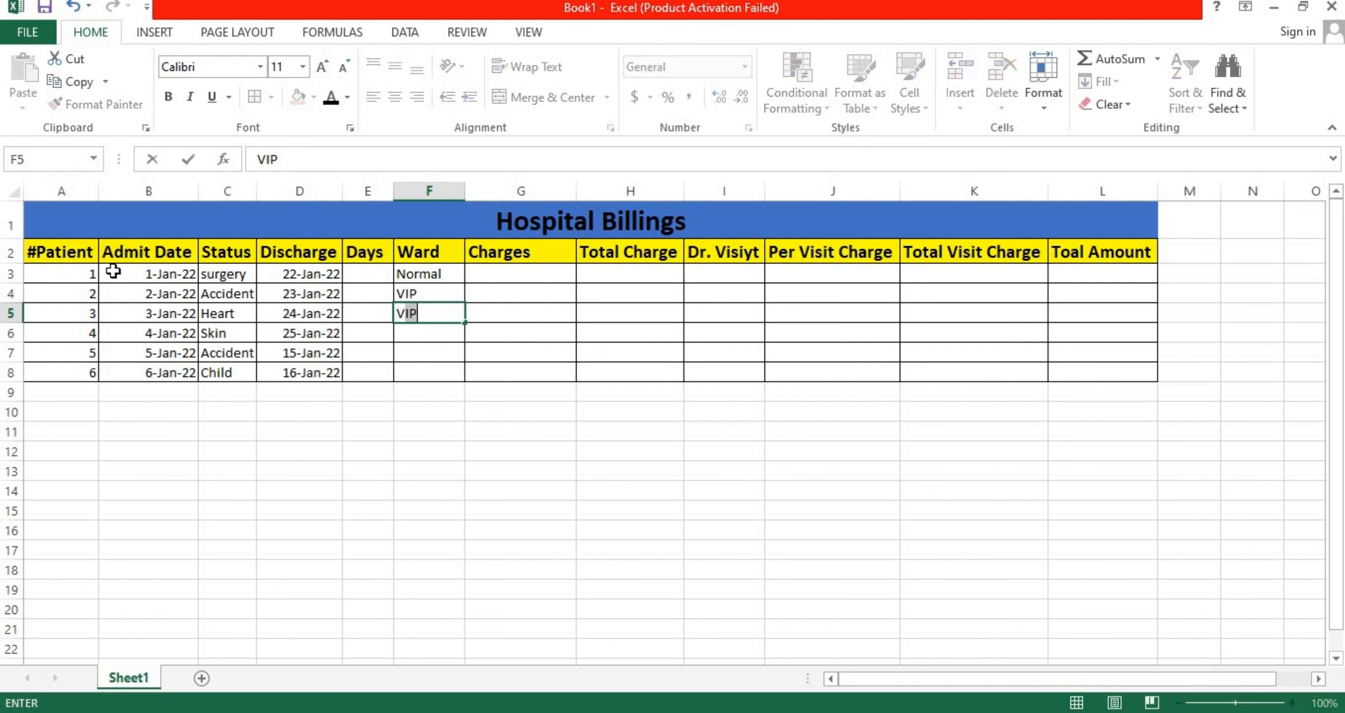
pyautogui.write('VIP')
pyautogui.press('Return')
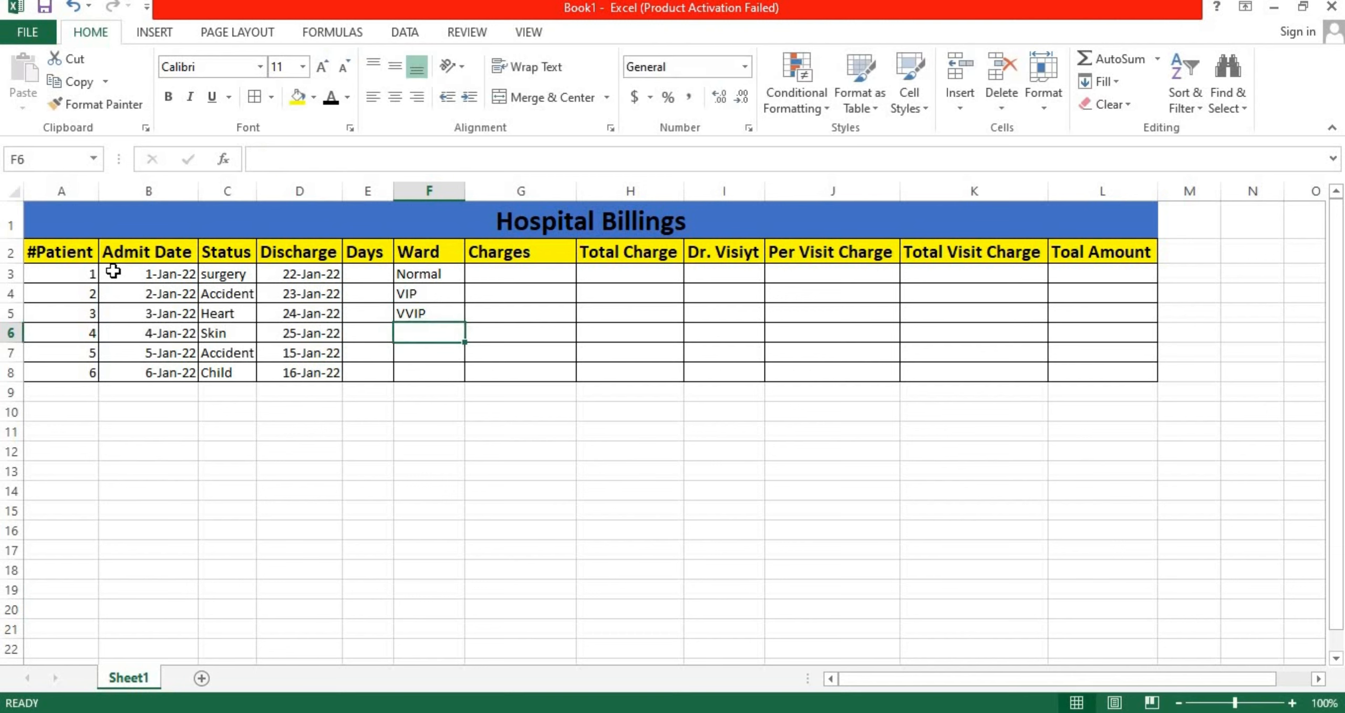
# Enter VIP as the ward of patient 4 and VVIP as the ward of patient 5.
pyautogui.write('ViP')
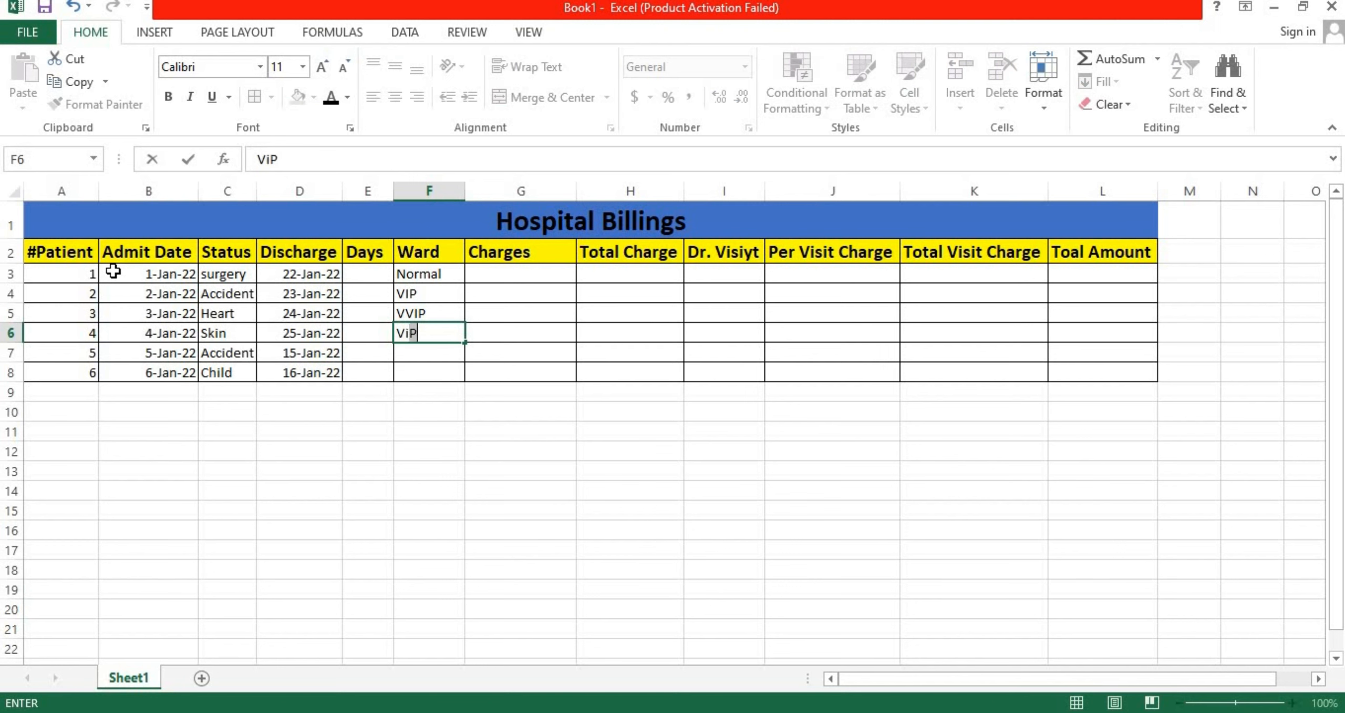
pyautogui.press('Return')
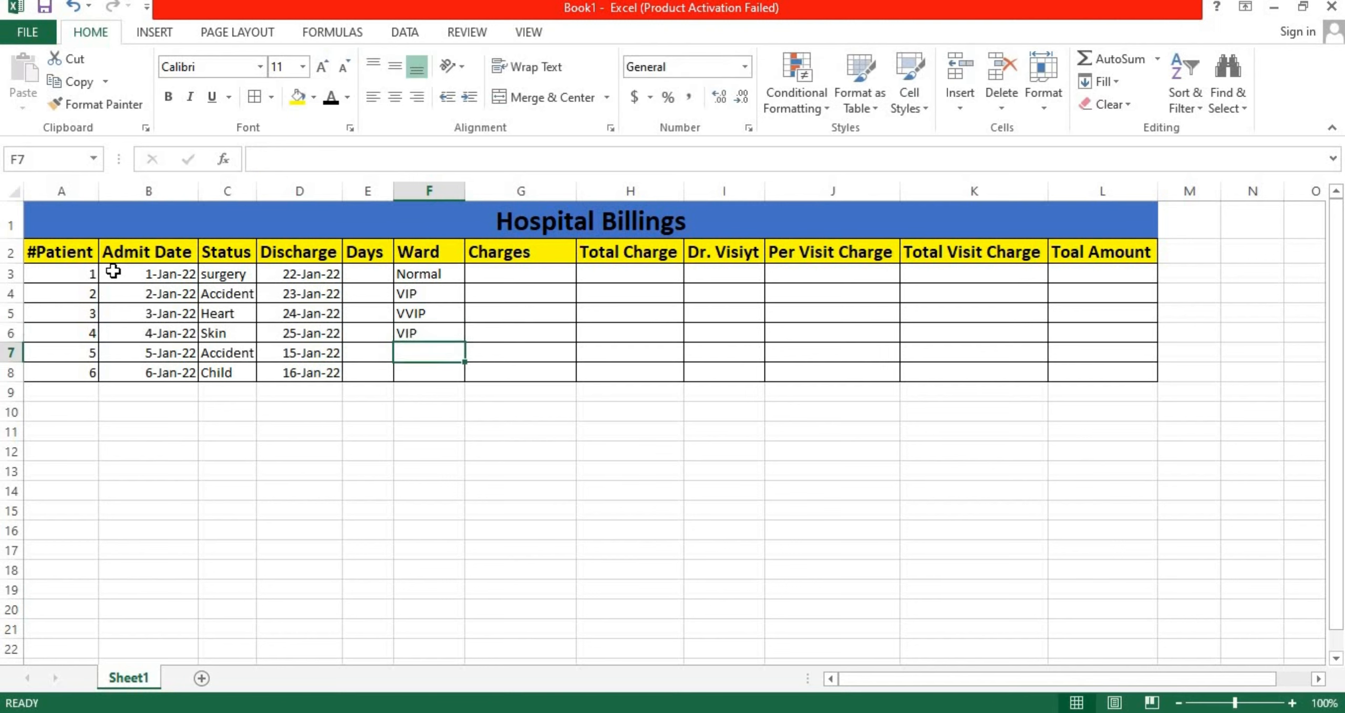
pyautogui.write('VVIP')
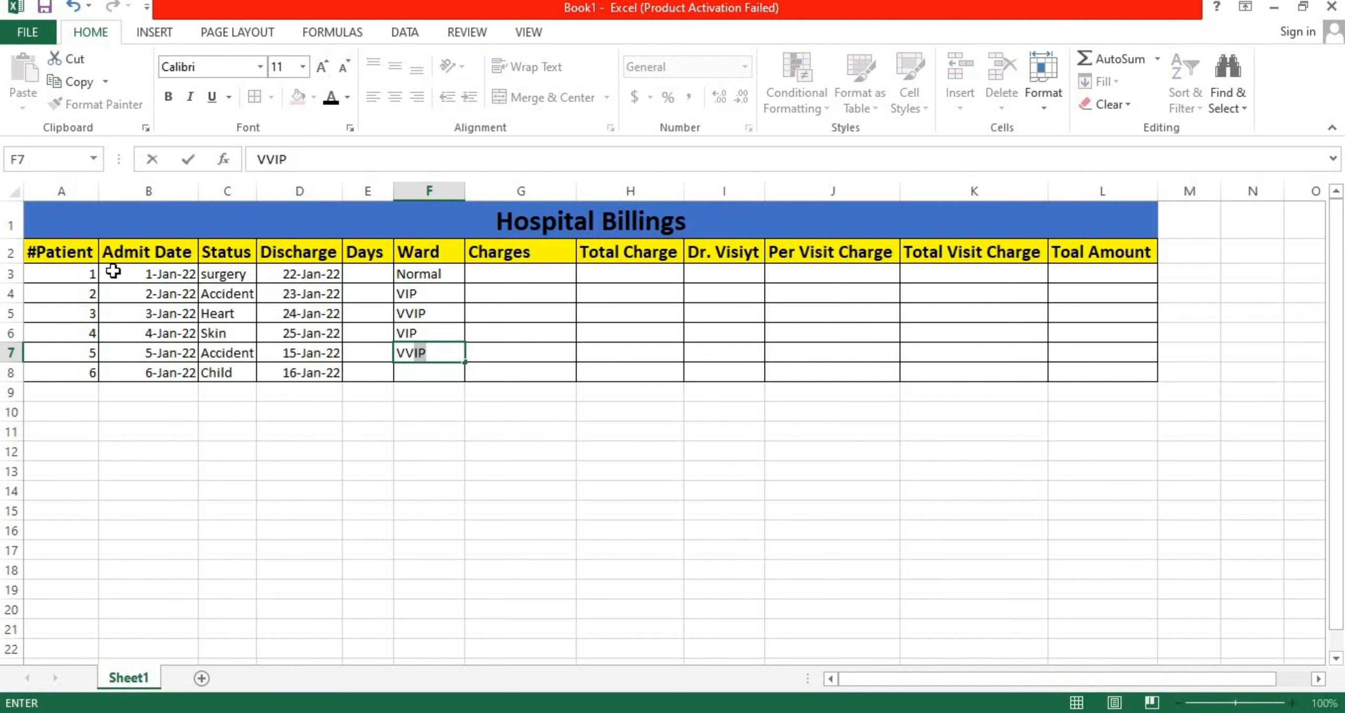
pyautogui.press('Return')
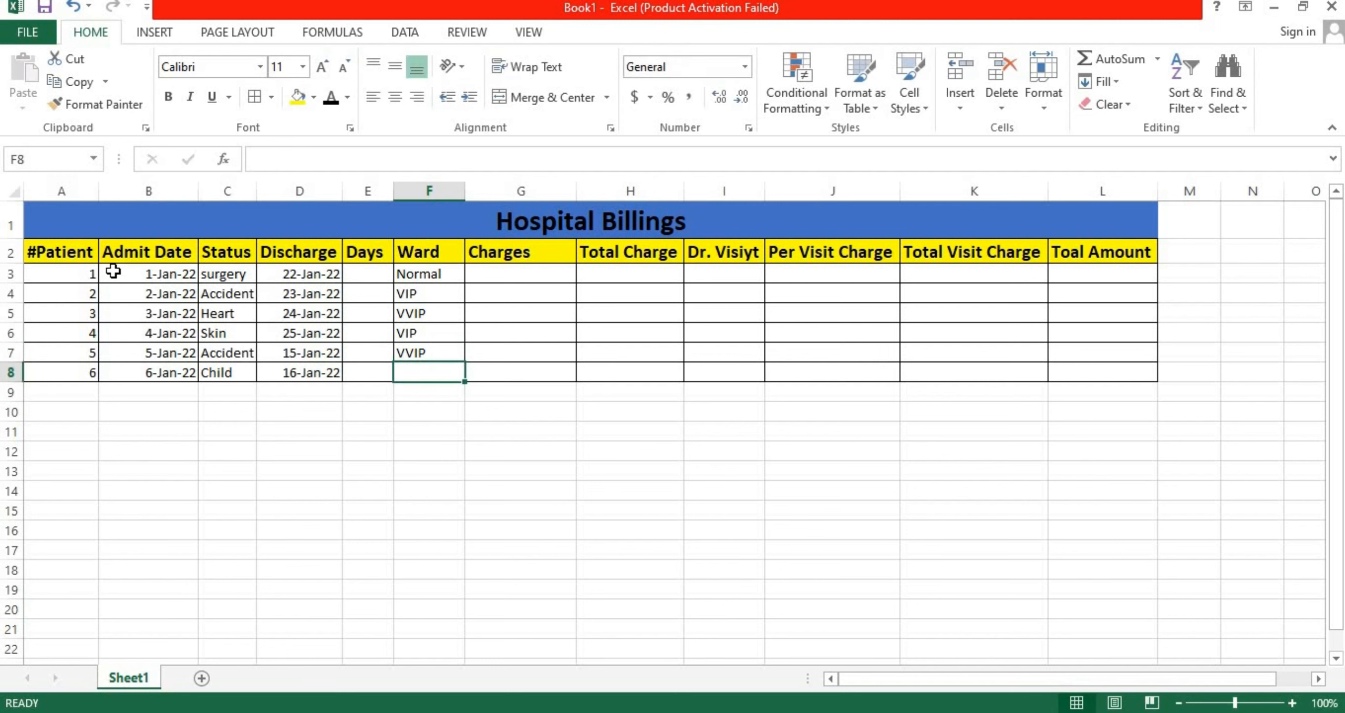
# Enter Normal as the ward of patient 6 in cell F8.
pyautogui.write('NO')
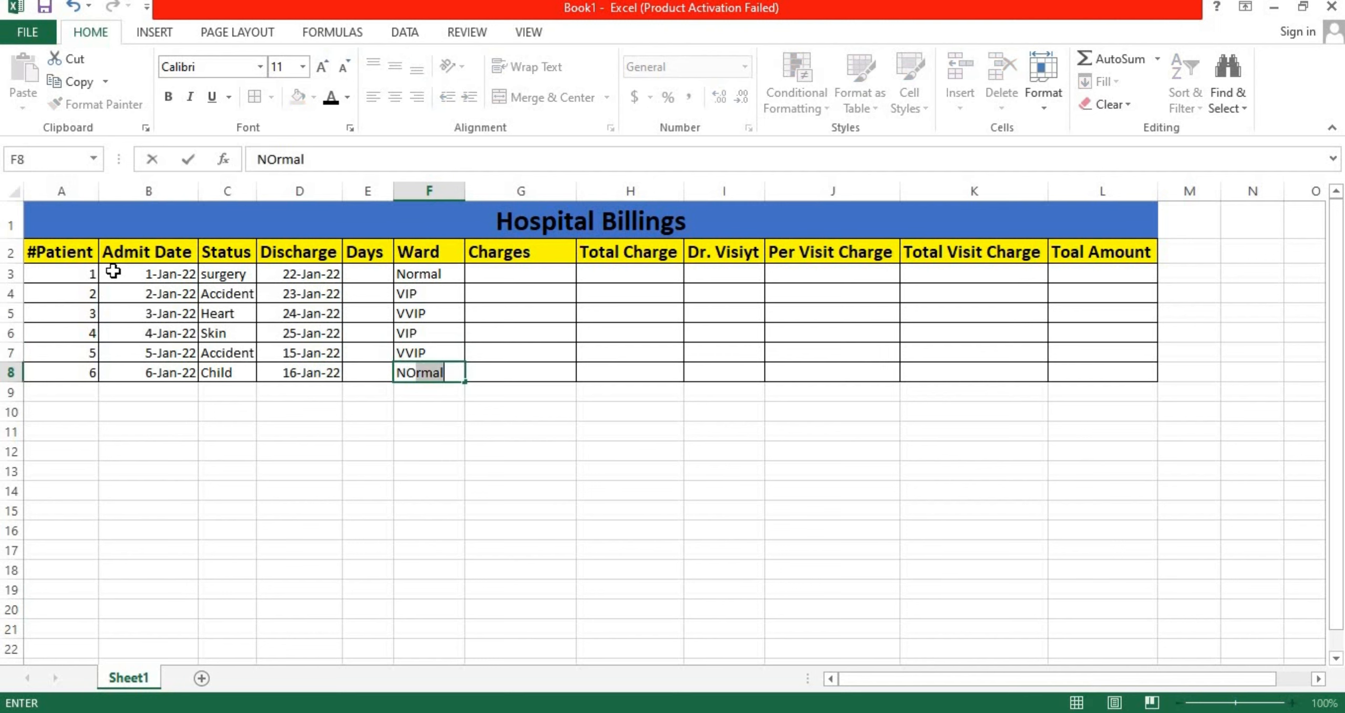
pyautogui.press('BackSpace')
pyautogui.press('BackSpace')
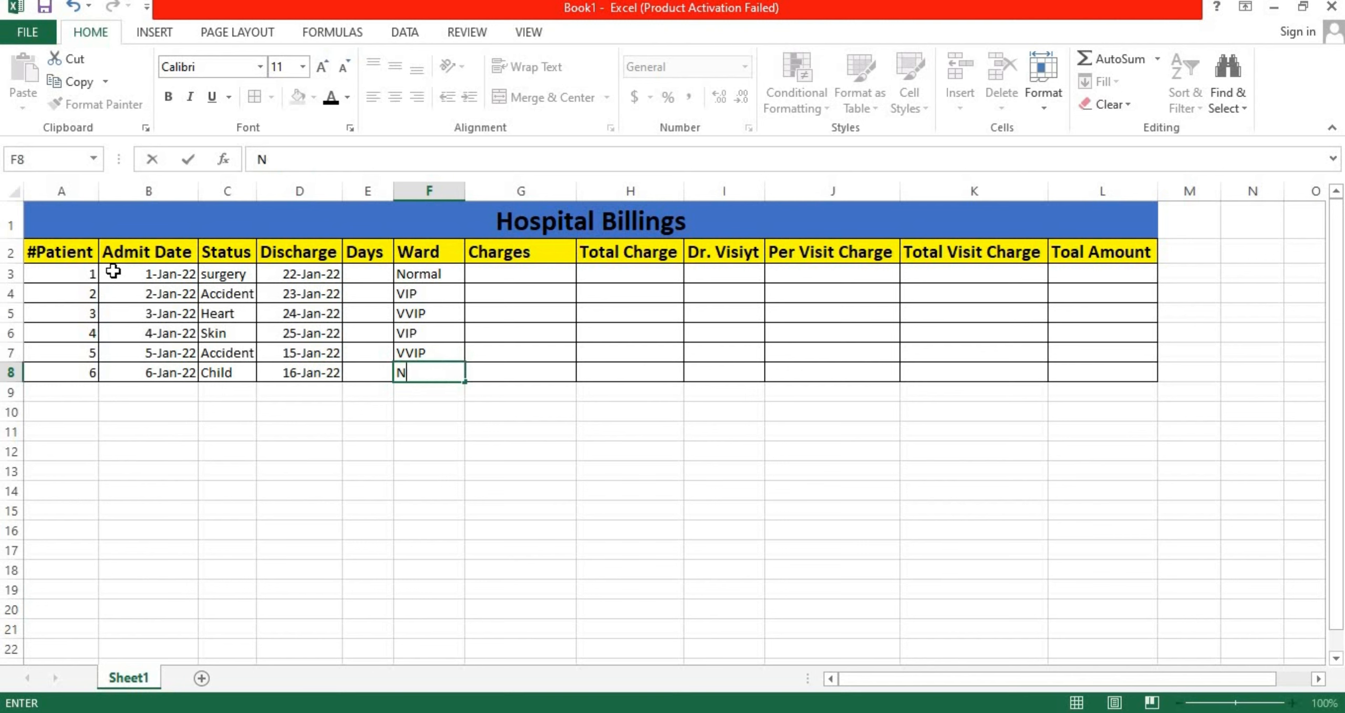
pyautogui.write('o')
pyautogui.press('Return')
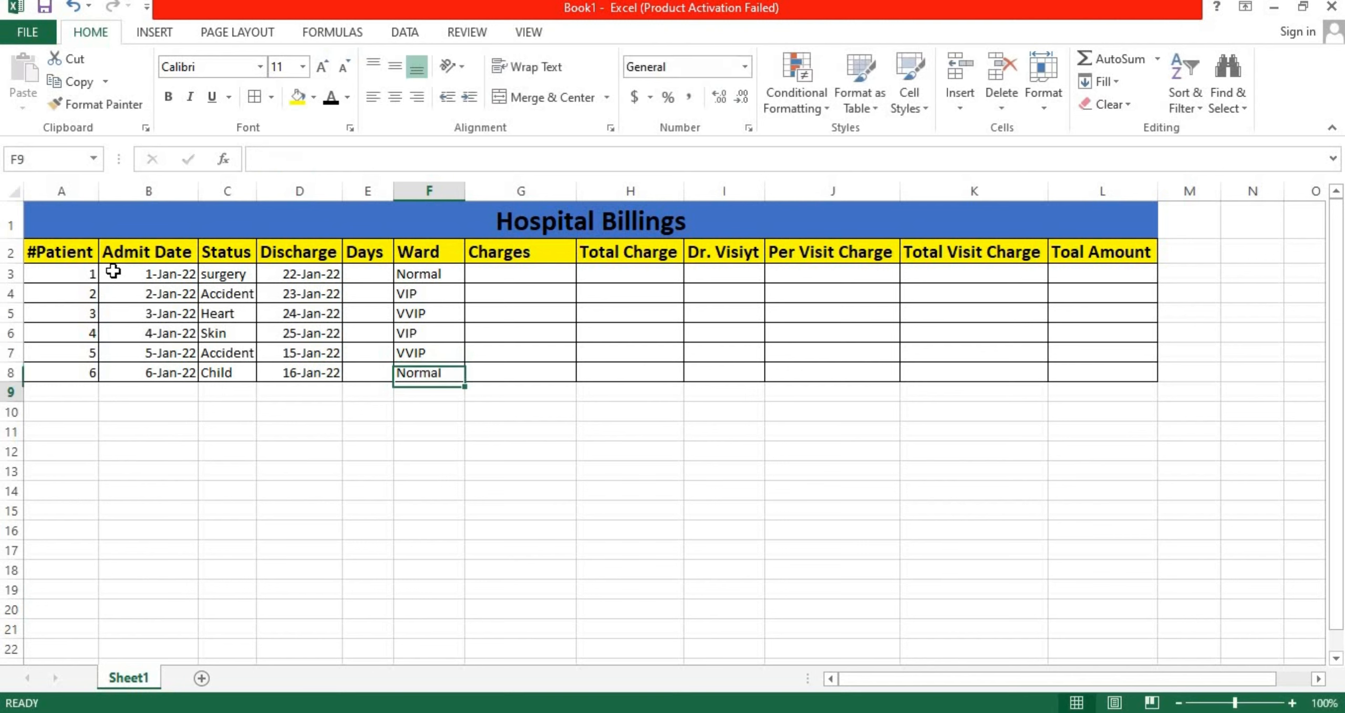
# Enter 1500 as the charge of patient 1 in cell G3.
pyautogui.press('Right')
pyautogui.press('Right')
pyautogui.press('Left')
pyautogui.press('Up')
pyautogui.press('Up')
pyautogui.press('Up')
pyautogui.press('Up')
pyautogui.press('Up')
pyautogui.press('Up')
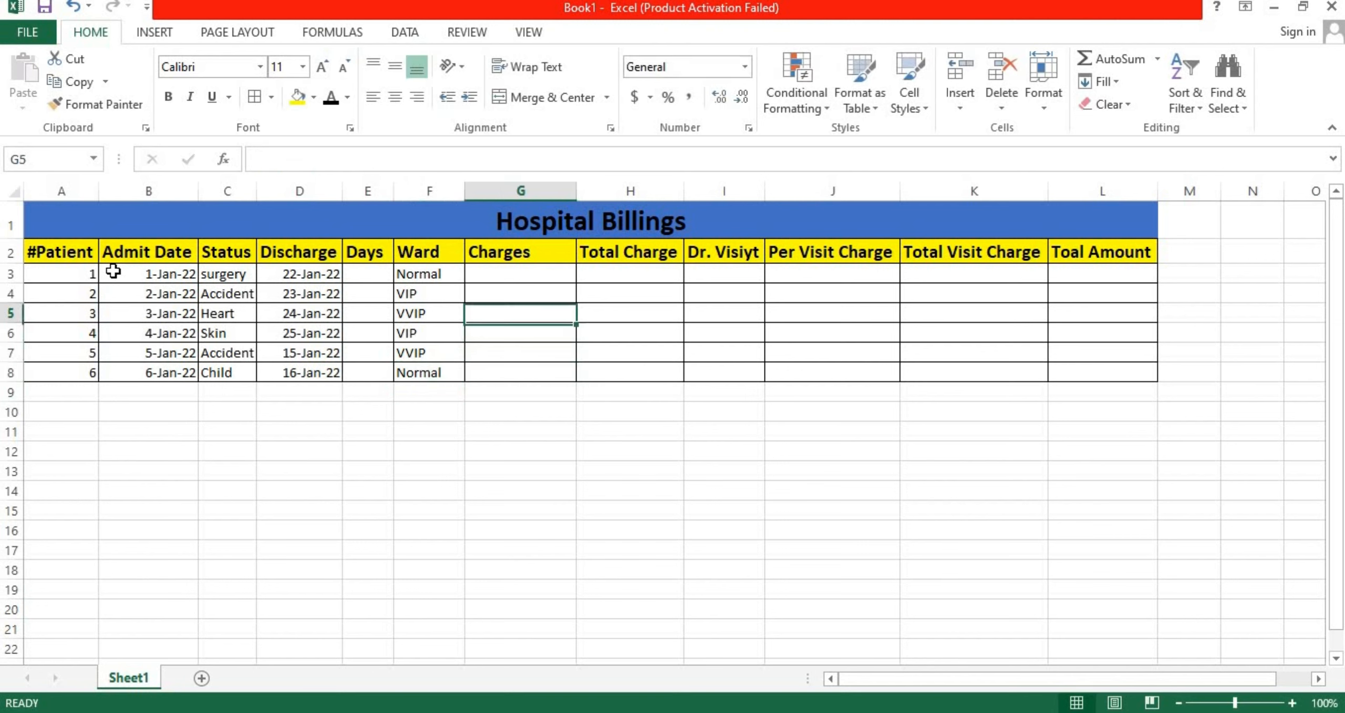
pyautogui.write('2000')
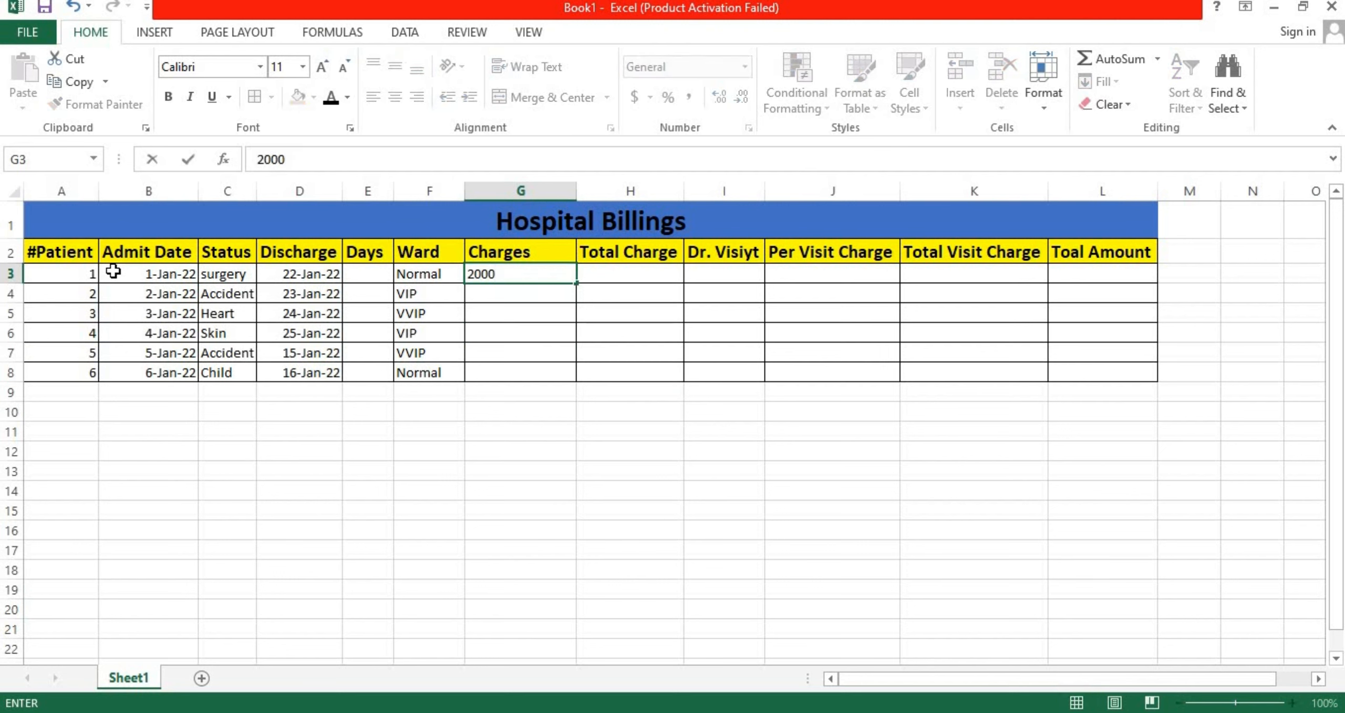
pyautogui.press('BackSpace')
pyautogui.press('BackSpace')
pyautogui.press('BackSpace')
pyautogui.press('BackSpace')
pyautogui.write('154')
pyautogui.press('BackSpace')
pyautogui.write('00')
pyautogui.press('Return')
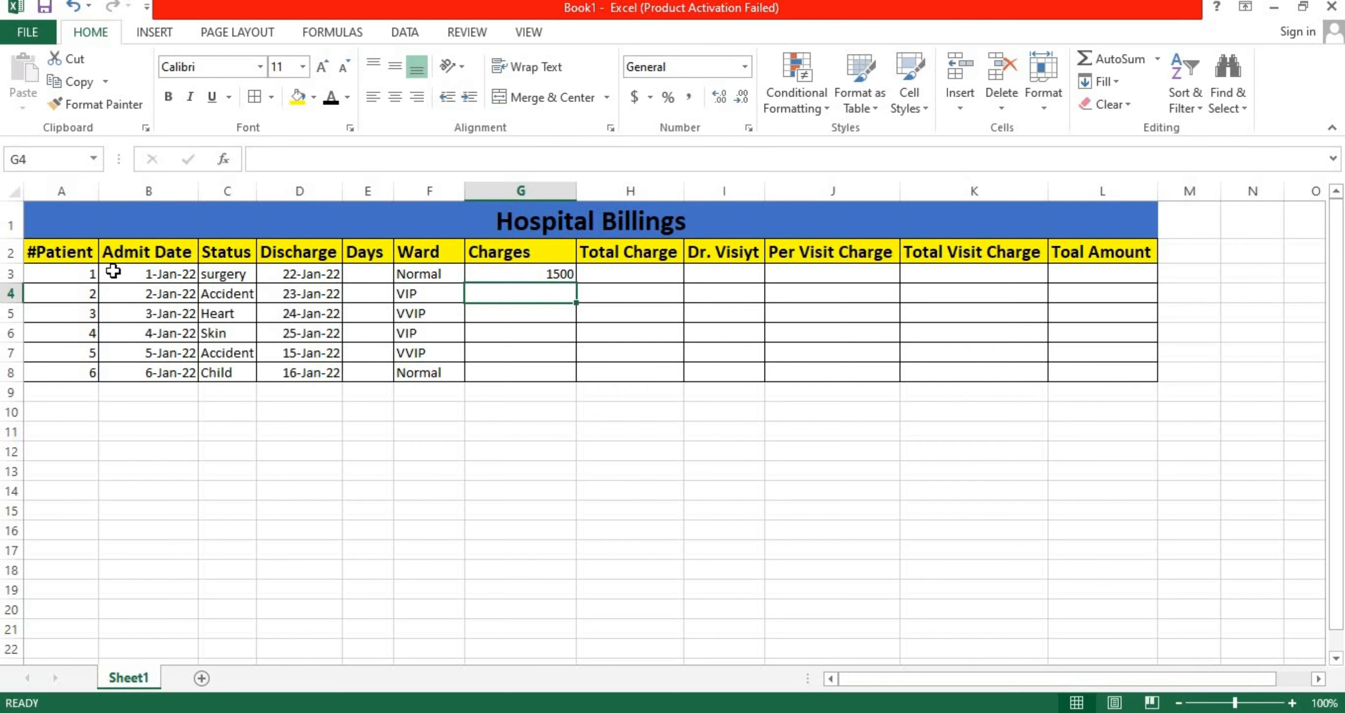
# Enter charges of 5000 for patient 2, 9000 for patient 3 and 5000 for patient 4.
pyautogui.write('5000')
pyautogui.press('Return')
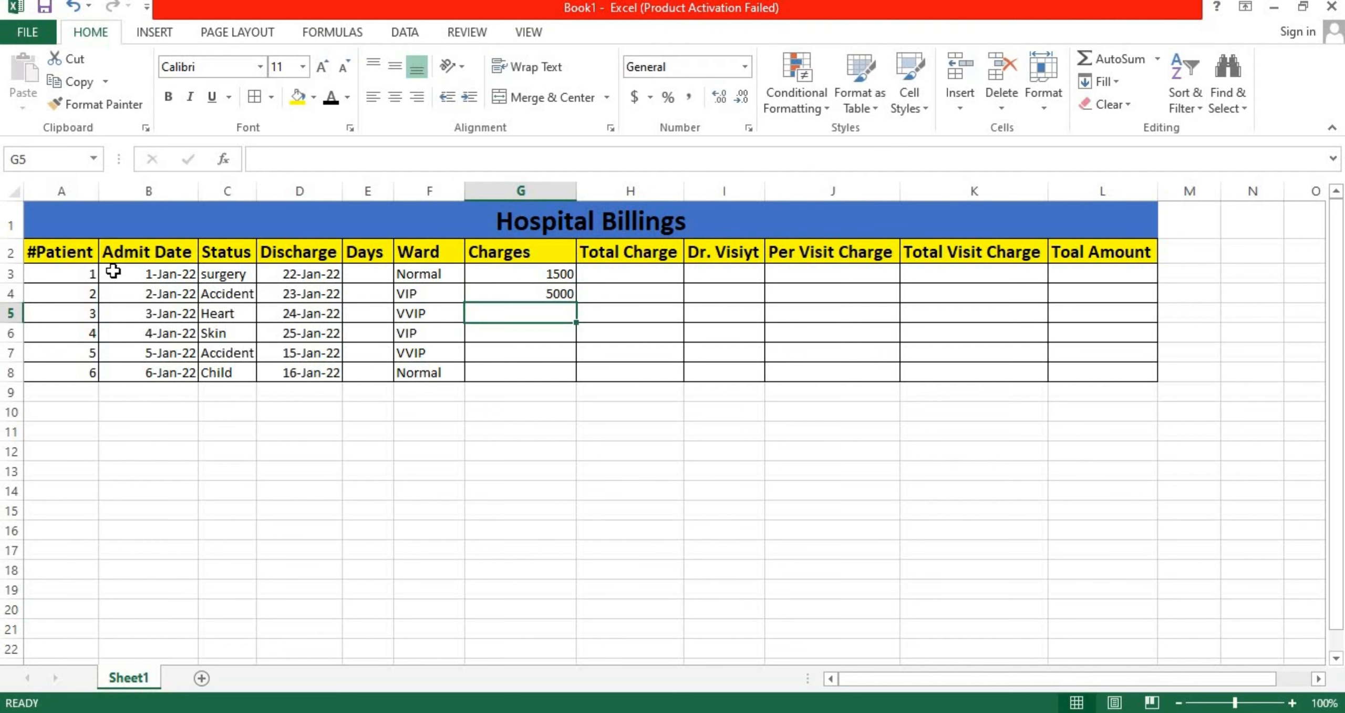
pyautogui.write('9')
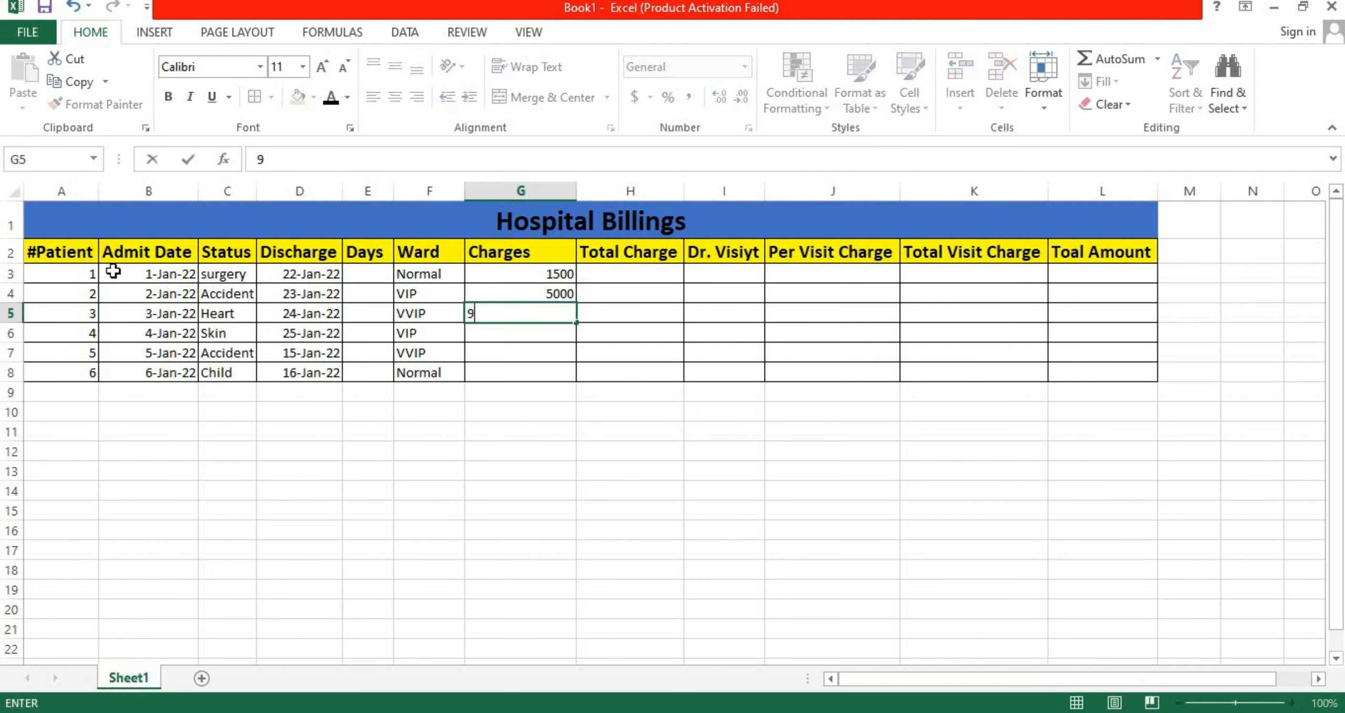
pyautogui.write('000')
pyautogui.press('Return')
pyautogui.write('5000')
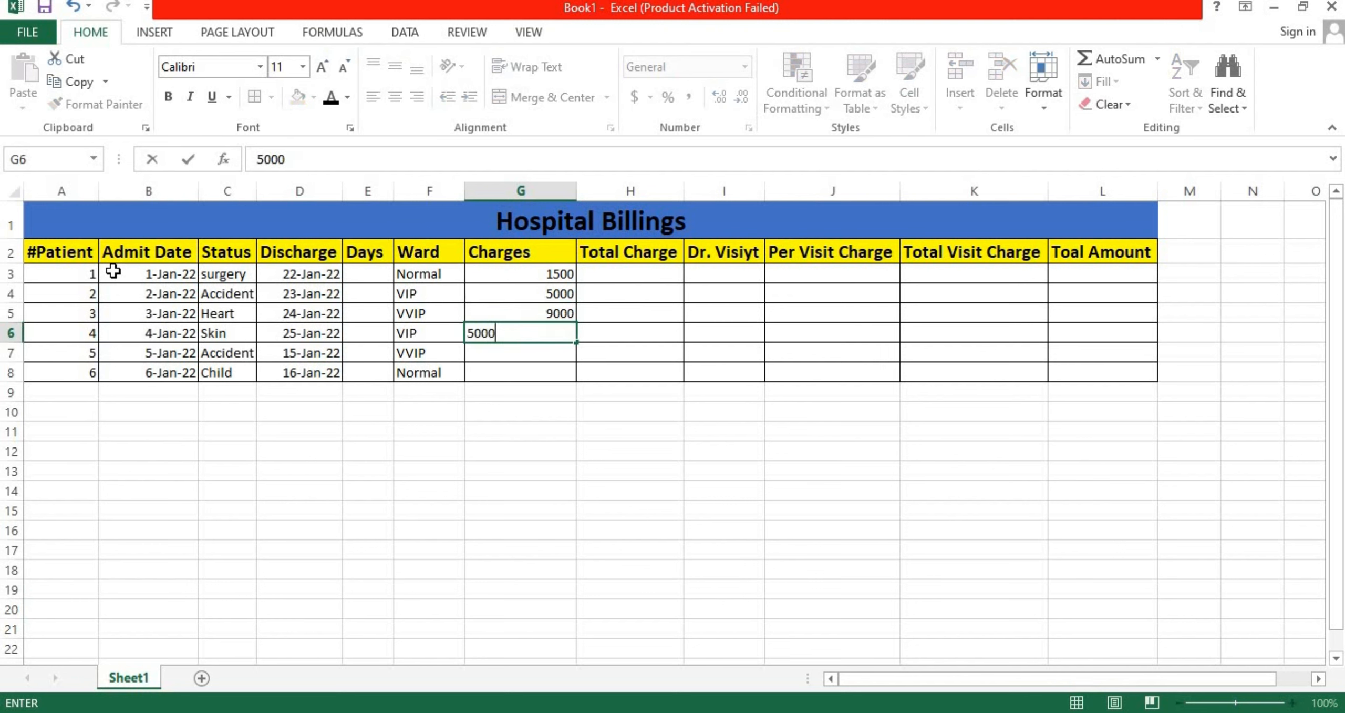
pyautogui.press('Return')
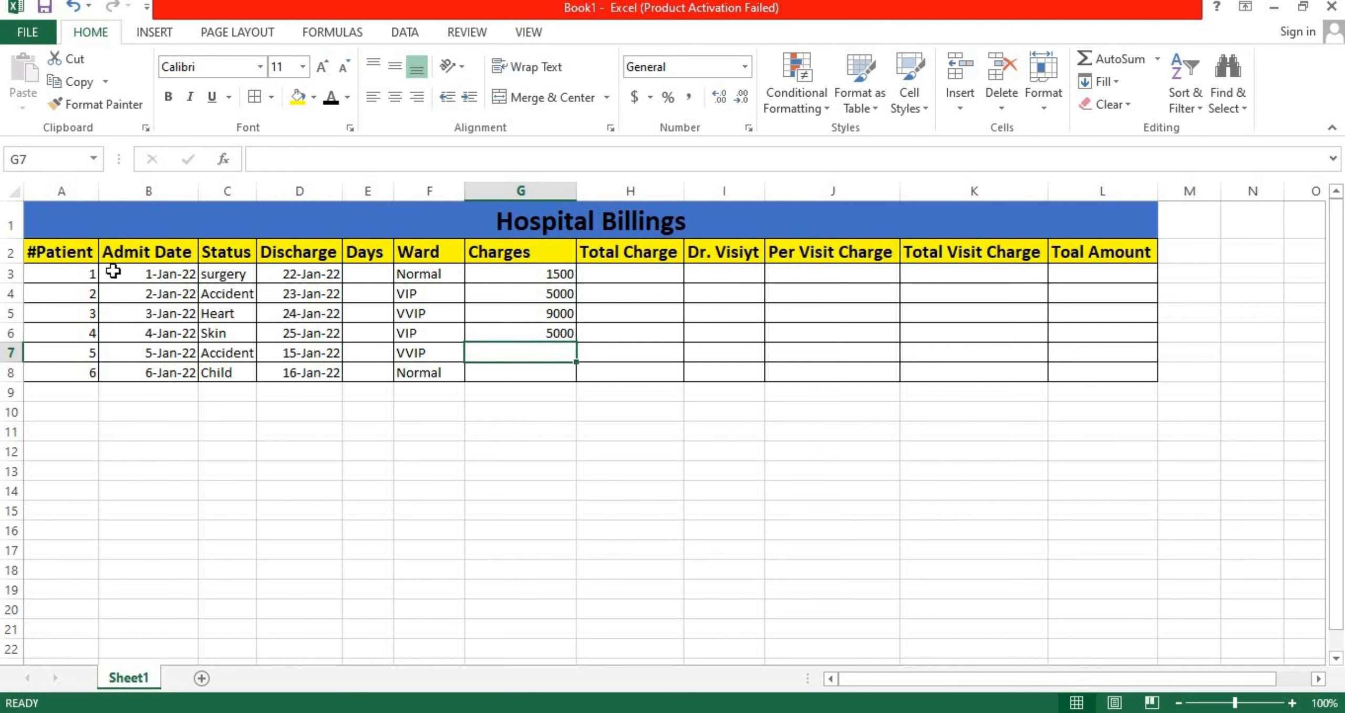
# Enter charges of 9000 for patient 5 and 1500 for patient 6 in cells G7 and G8.
pyautogui.write('900')
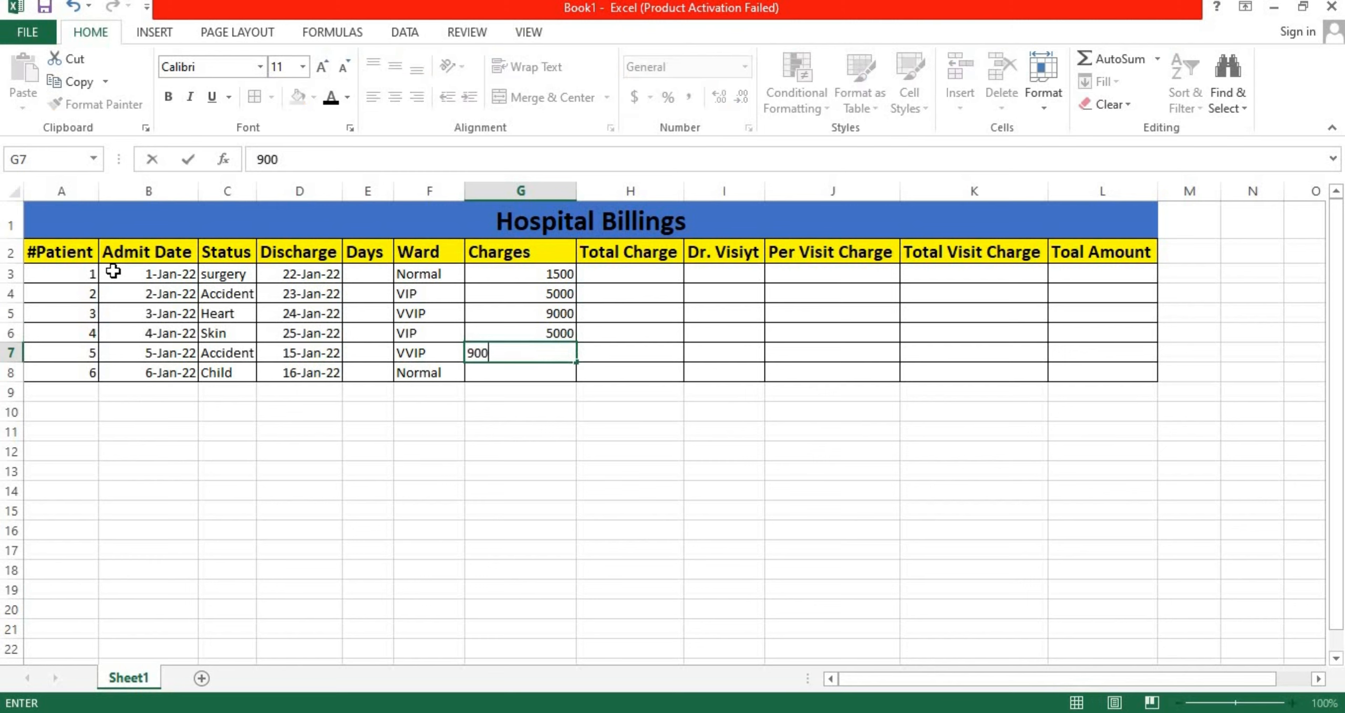
pyautogui.write('0')
pyautogui.press('Return')
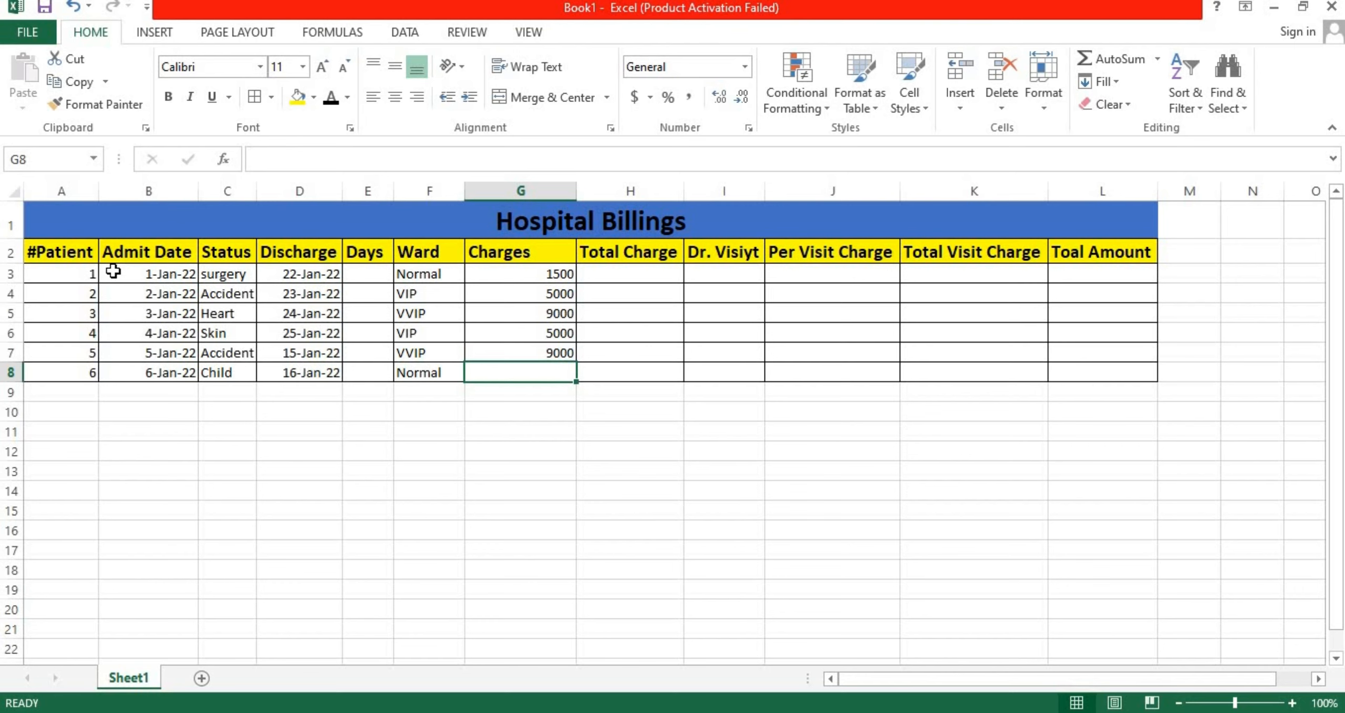
pyautogui.write('1500')
pyautogui.press('Return')
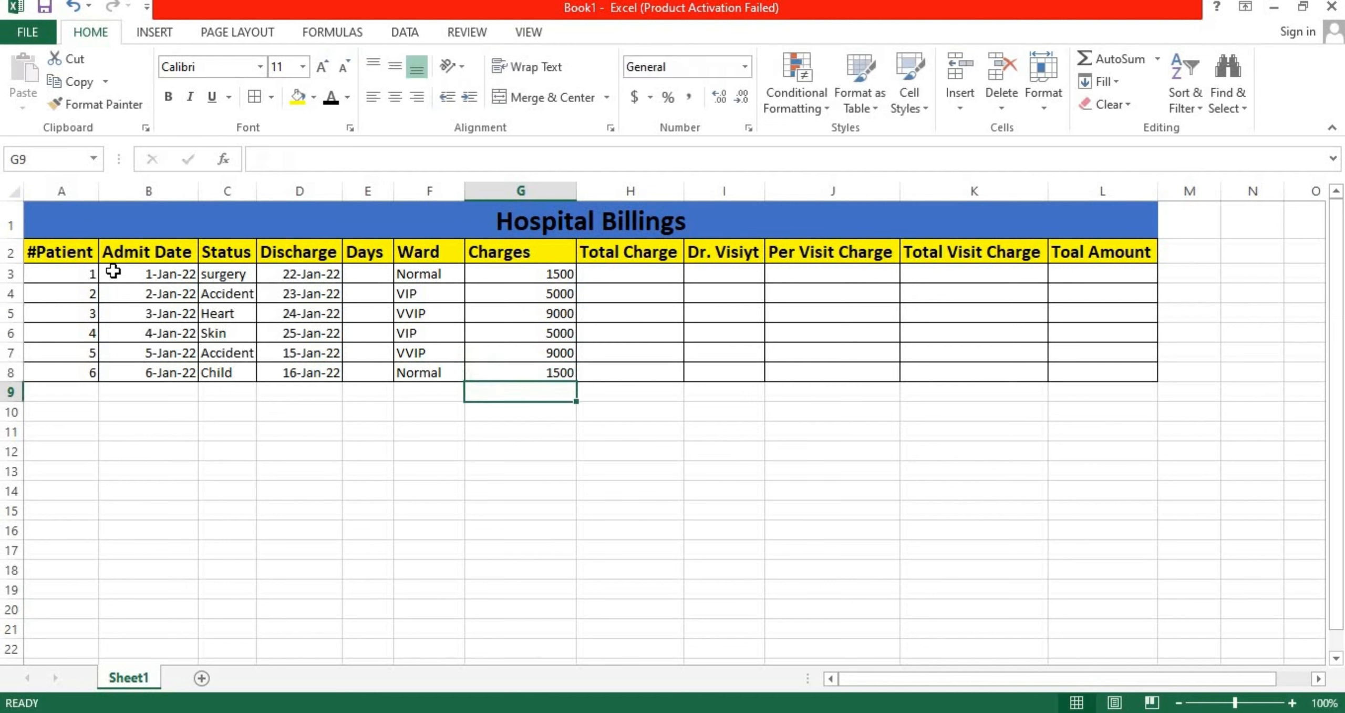
# Enter doctor visit counts of 3, 2 and 4 for patients 1 to 3 in cells I3 to I5.
pyautogui.press('Right')
pyautogui.press('Up')
pyautogui.press('Up')
pyautogui.press('Up')
pyautogui.press('Up')
pyautogui.press('Up')
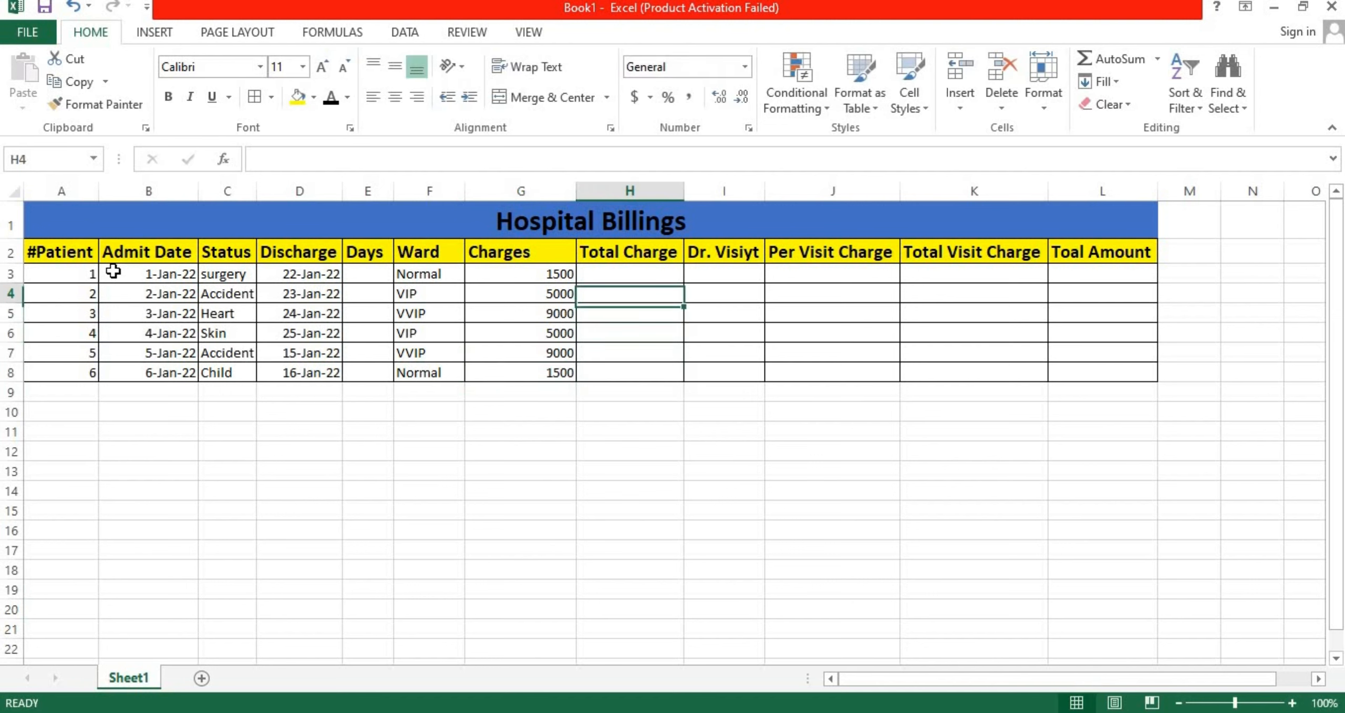
pyautogui.press('Right')
pyautogui.press('Up')
pyautogui.press('Up')
pyautogui.press('Down')
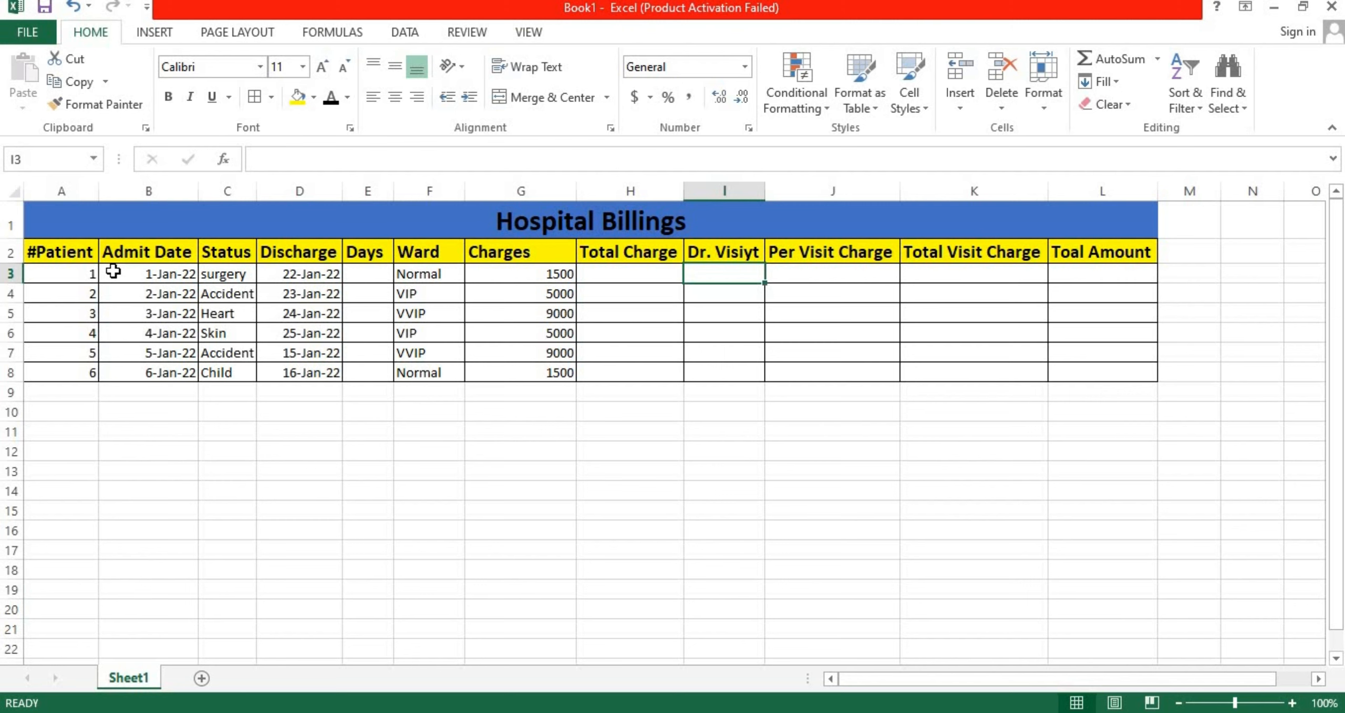
pyautogui.write('3')
pyautogui.press('Return')
pyautogui.write('2')
pyautogui.press('Return')
pyautogui.write('4')
pyautogui.press('Return')
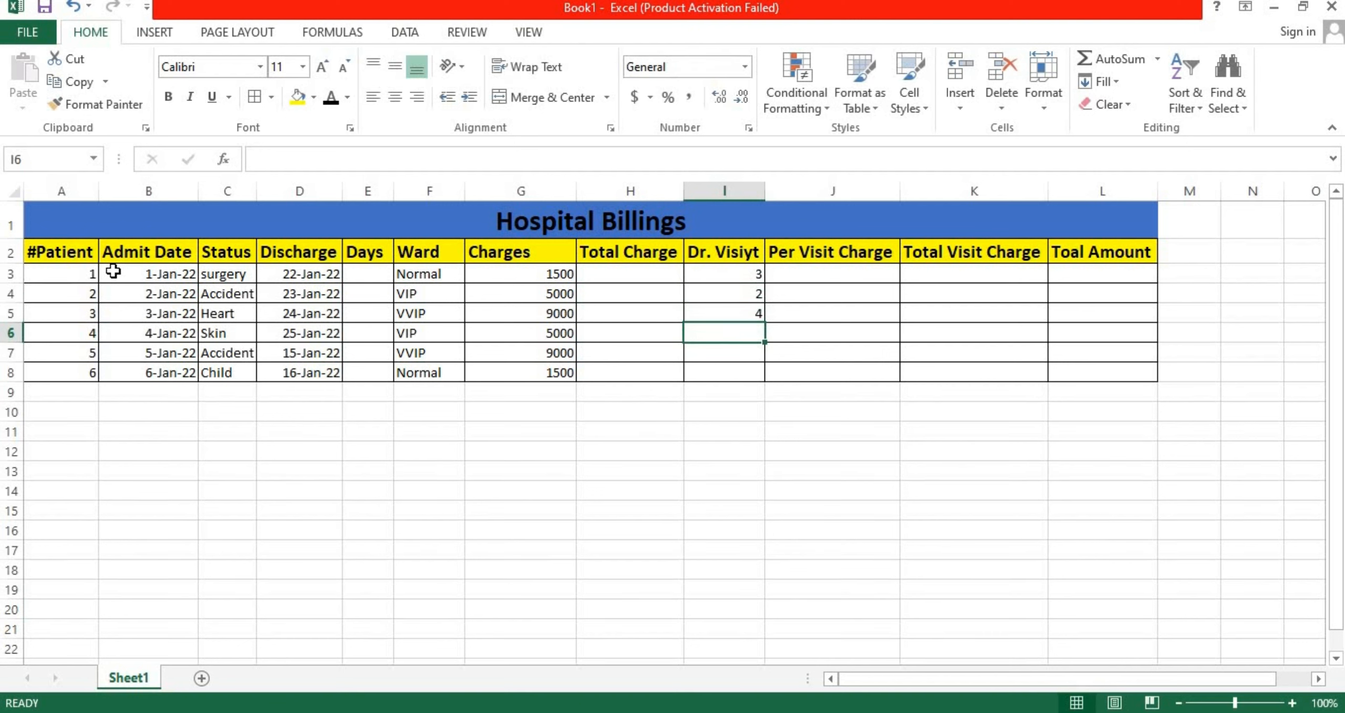
# Enter doctor visit counts of 3, 2 and 4 for patients 4 to 6 in cells I6 to I8.
pyautogui.write('3')
pyautogui.press('Return')
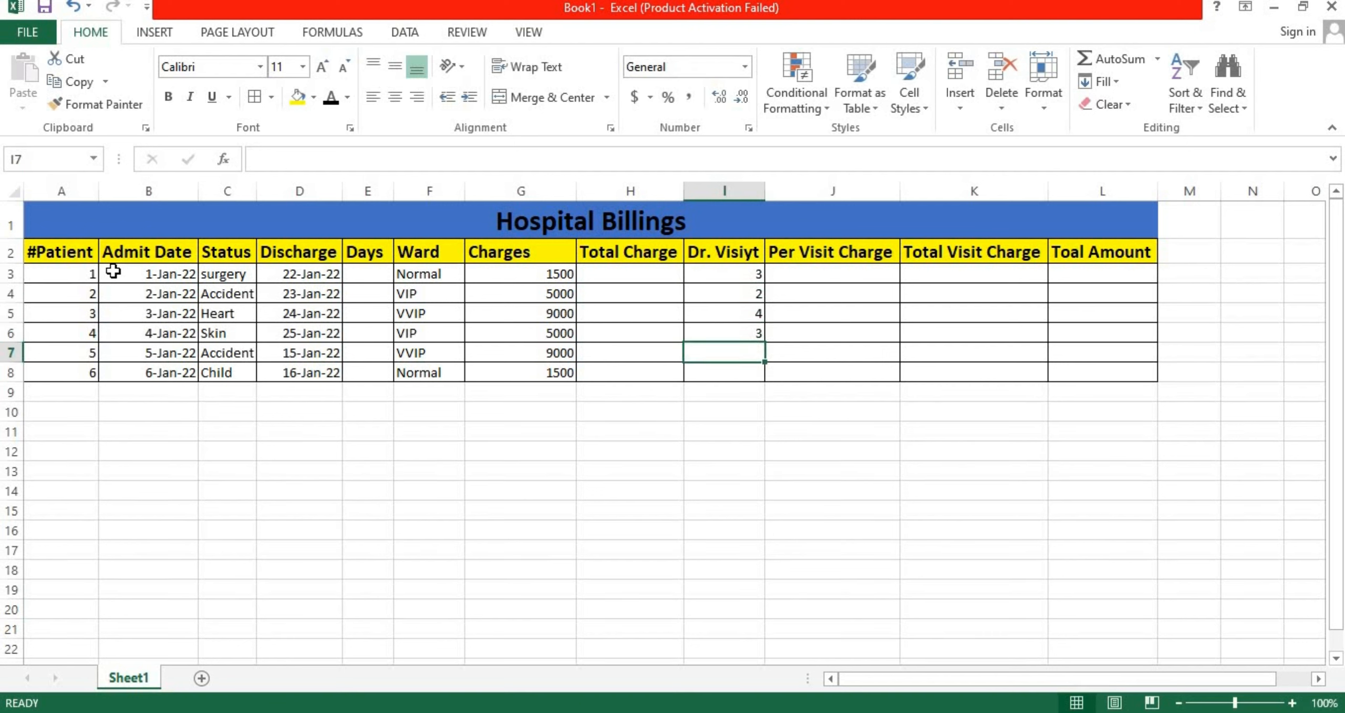
pyautogui.write('2')
pyautogui.press('Return')
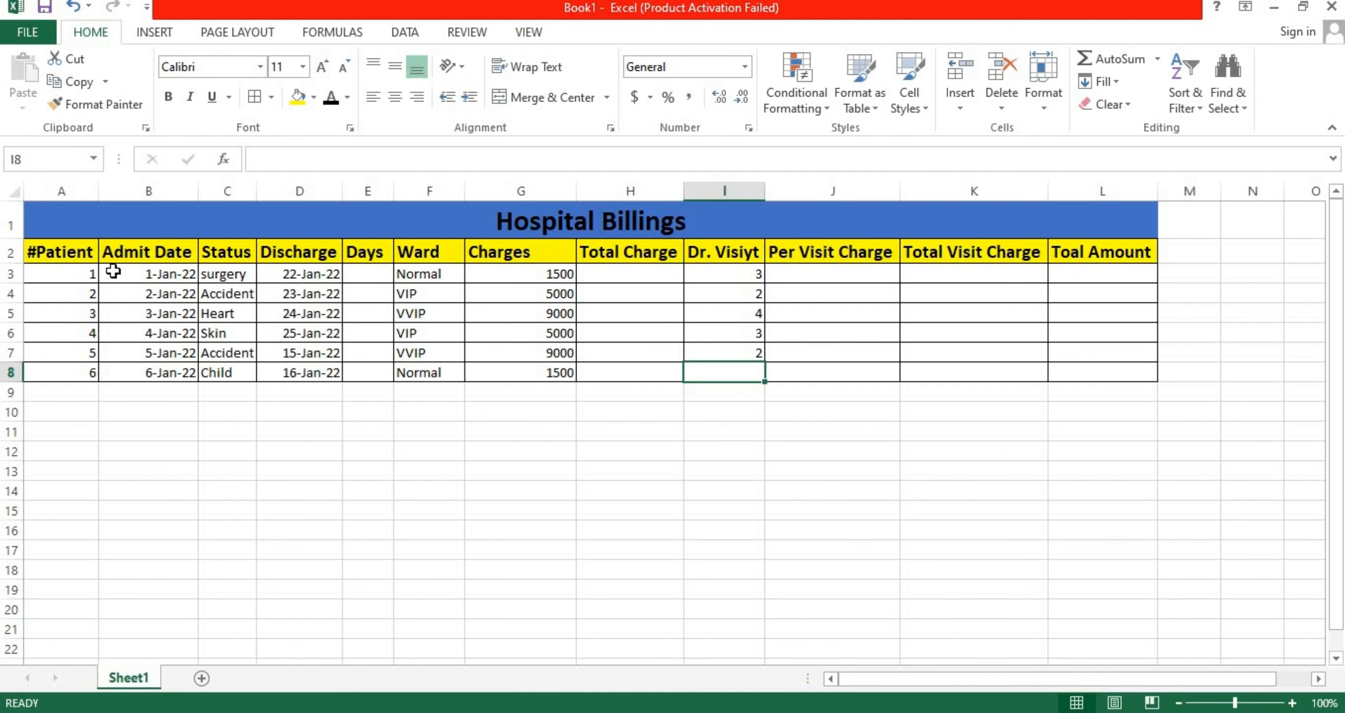
pyautogui.write('4')
pyautogui.press('Return')
pyautogui.write('.')
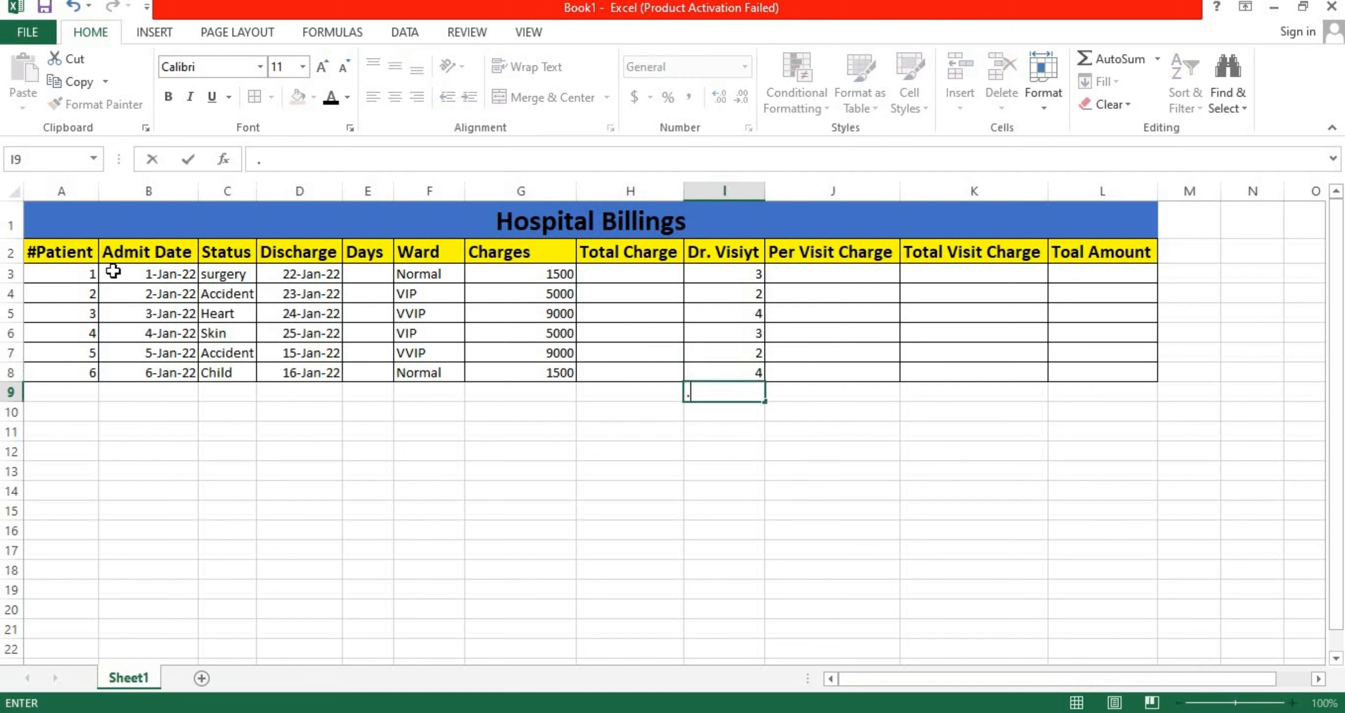
pyautogui.press('Right')
pyautogui.press('Left')
pyautogui.press('BackSpace')
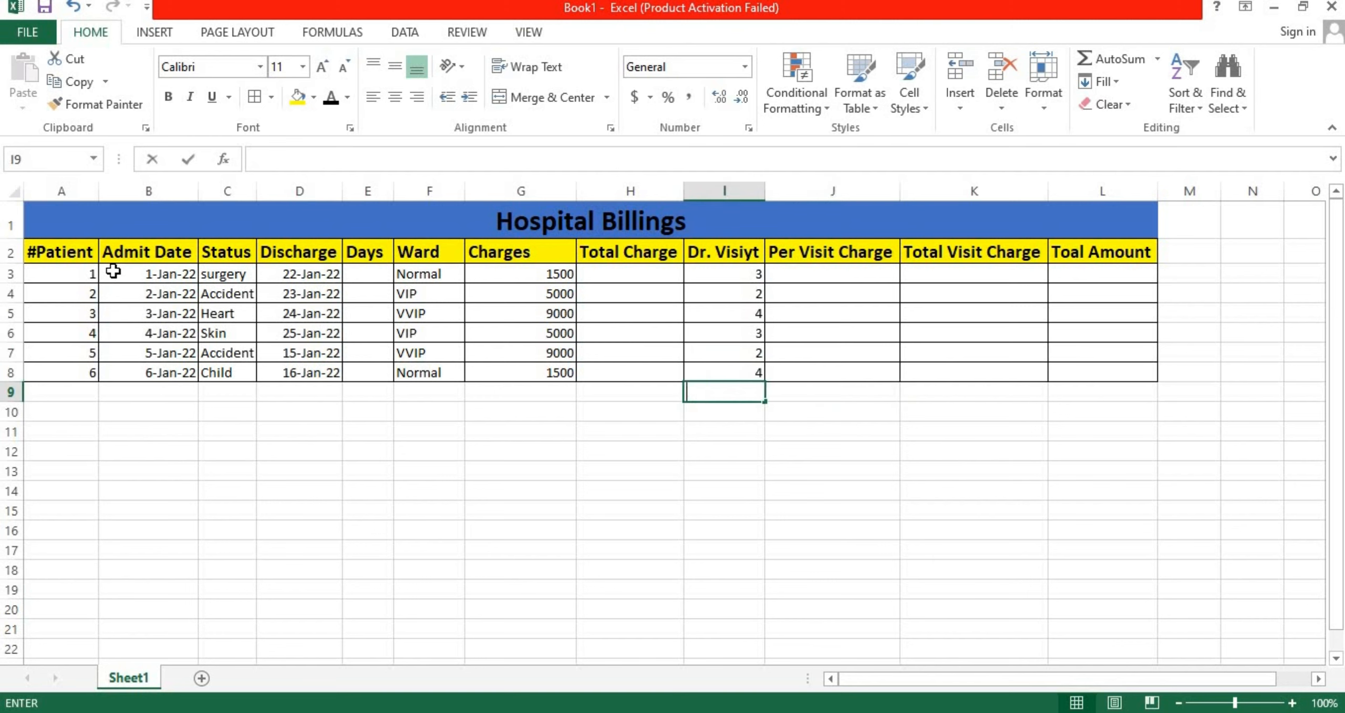
# Enter per-visit charges of 1500, 1000 and 2000 for patients 1 to 3 in cells J3 to J5.
pyautogui.press('Right')
pyautogui.press('Up')
pyautogui.press('Up')
pyautogui.press('Up')
pyautogui.press('Up')
pyautogui.press('Up')
pyautogui.press('Up')
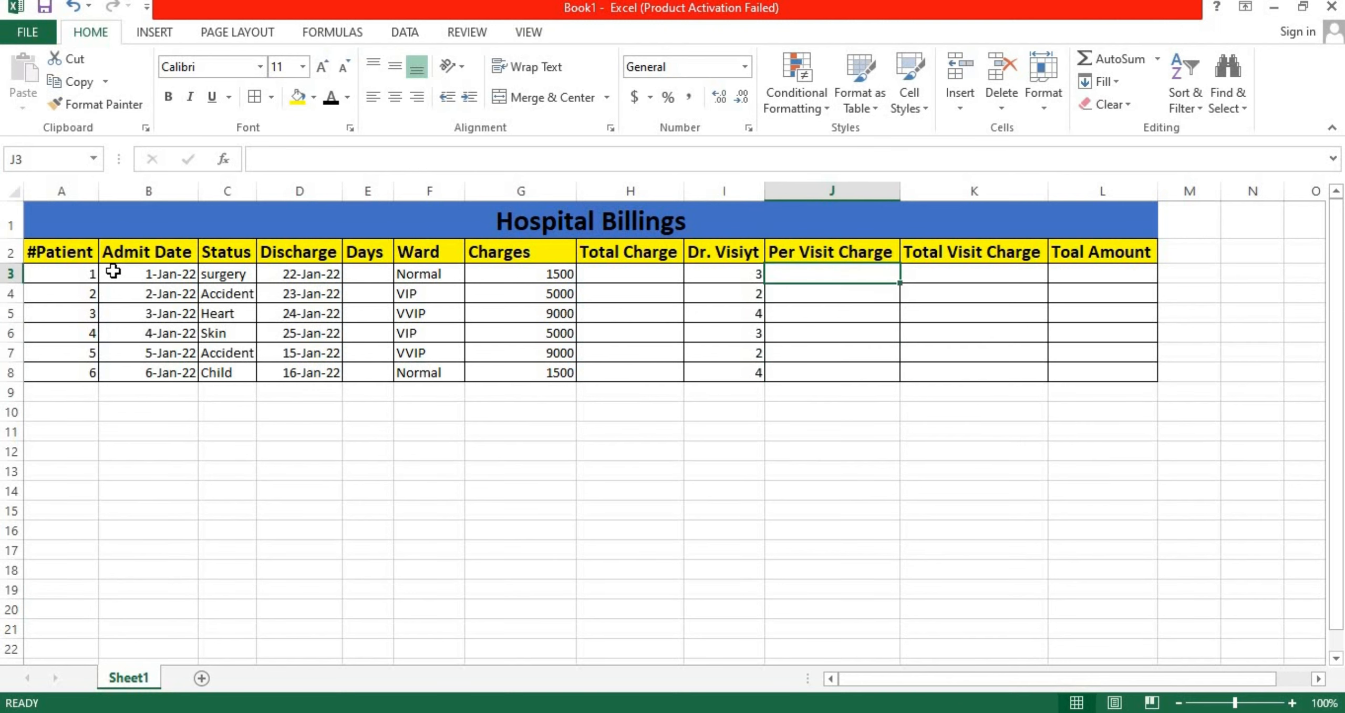
pyautogui.write('15')
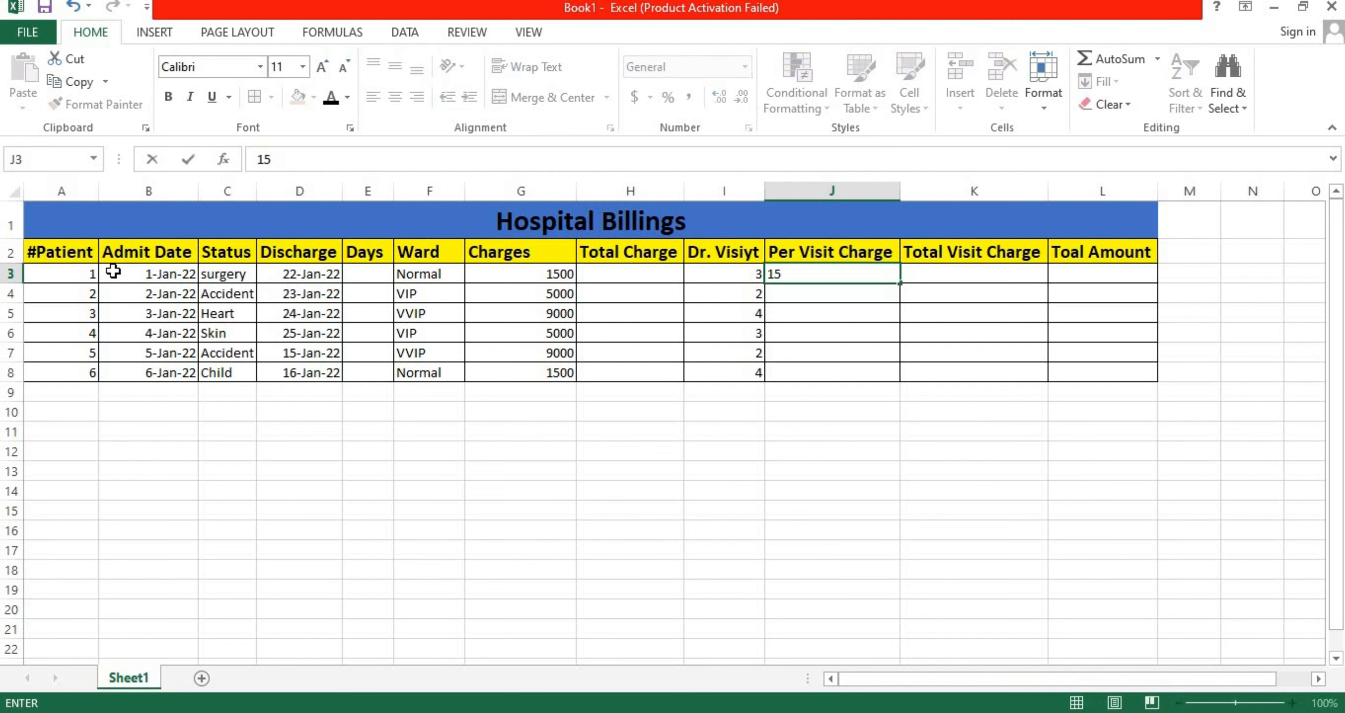
pyautogui.write('00')
pyautogui.press('Return')
pyautogui.write('1000')
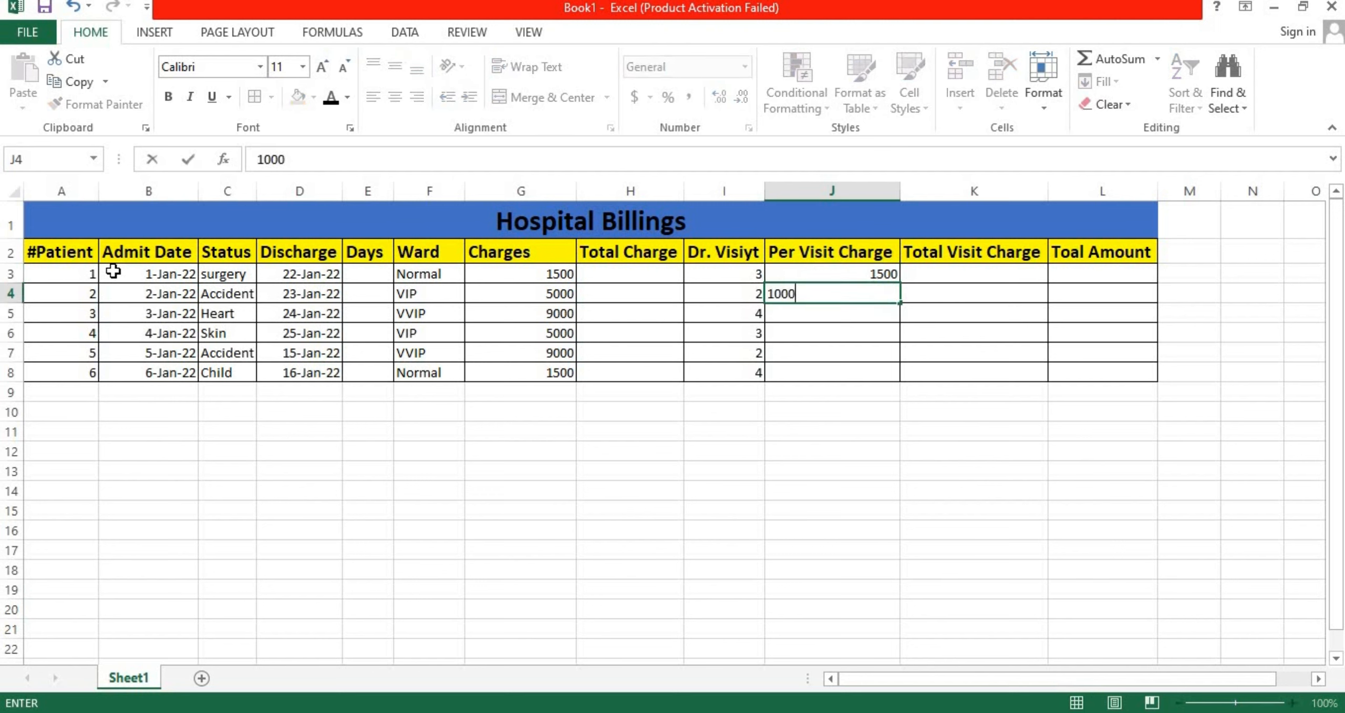
pyautogui.press('Return')
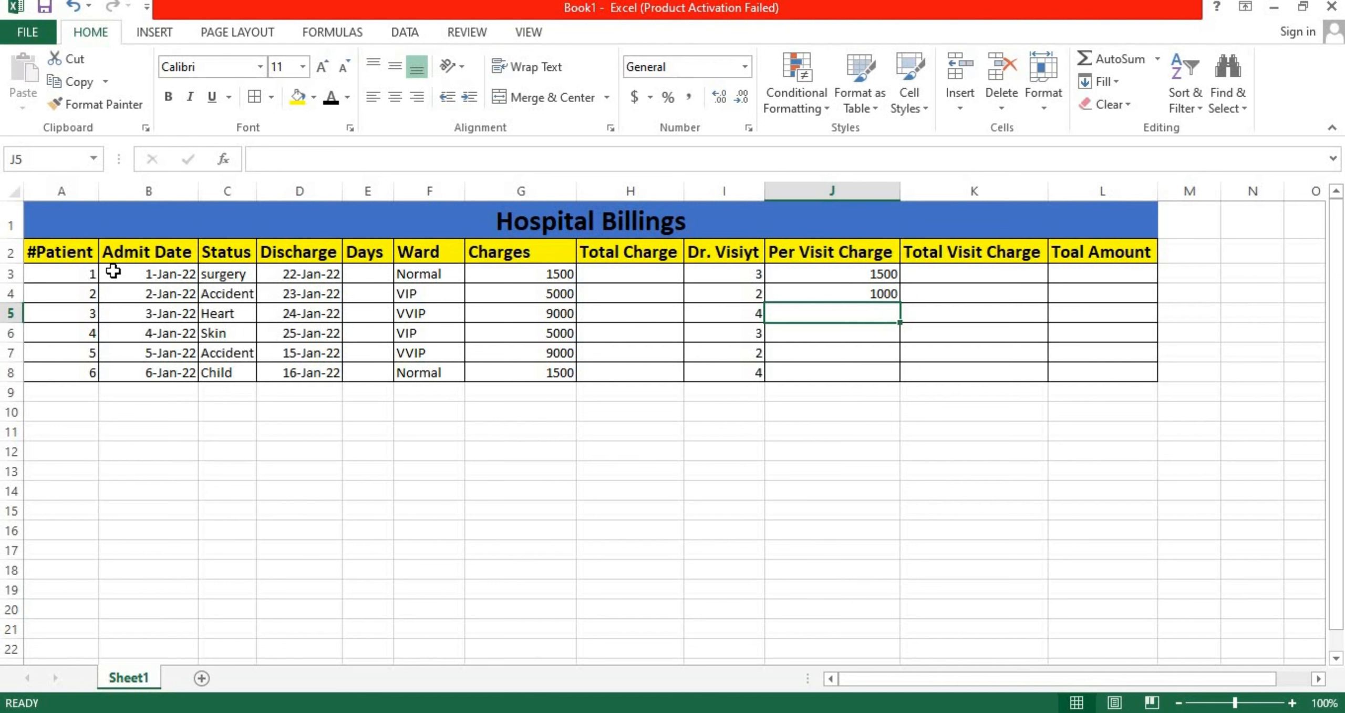
pyautogui.write('2000')
pyautogui.press('Return')
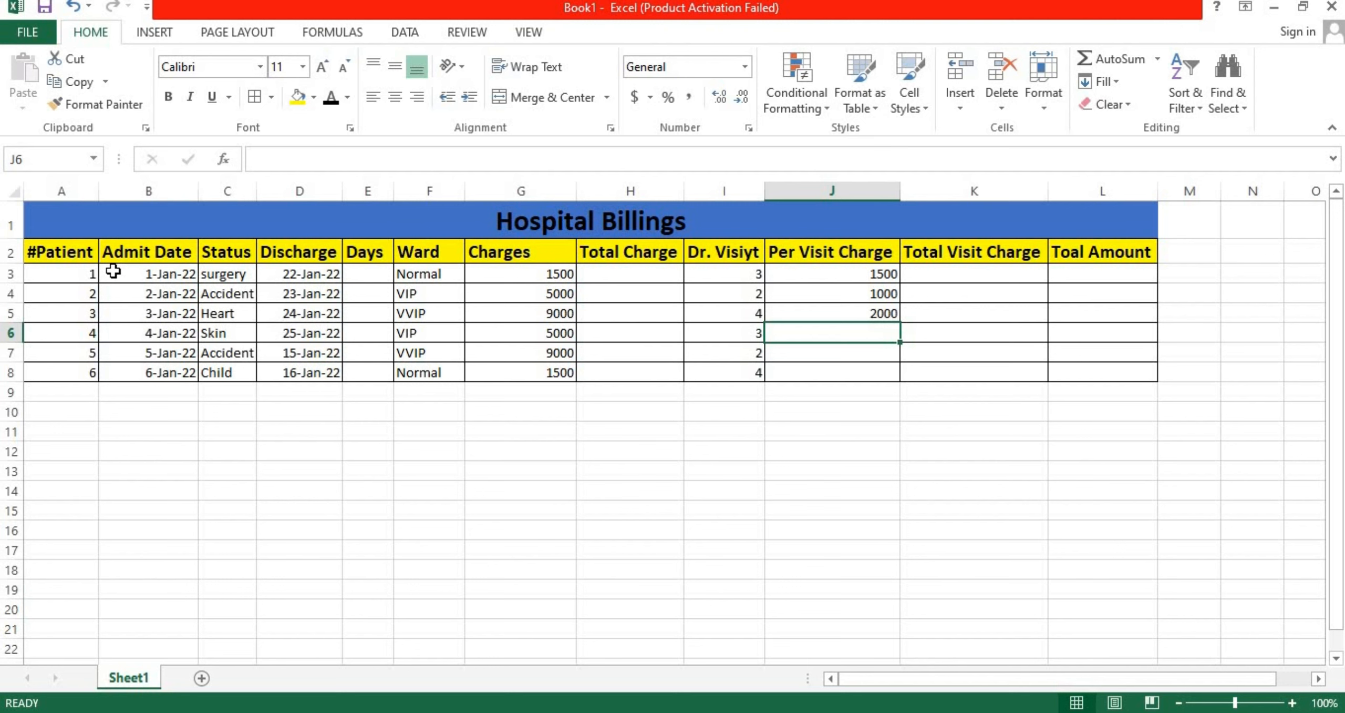
# Enter per-visit charges of 1500, 1000 and 2000 for patients 4 to 6 in cells J6 to J8.
pyautogui.write('1500')
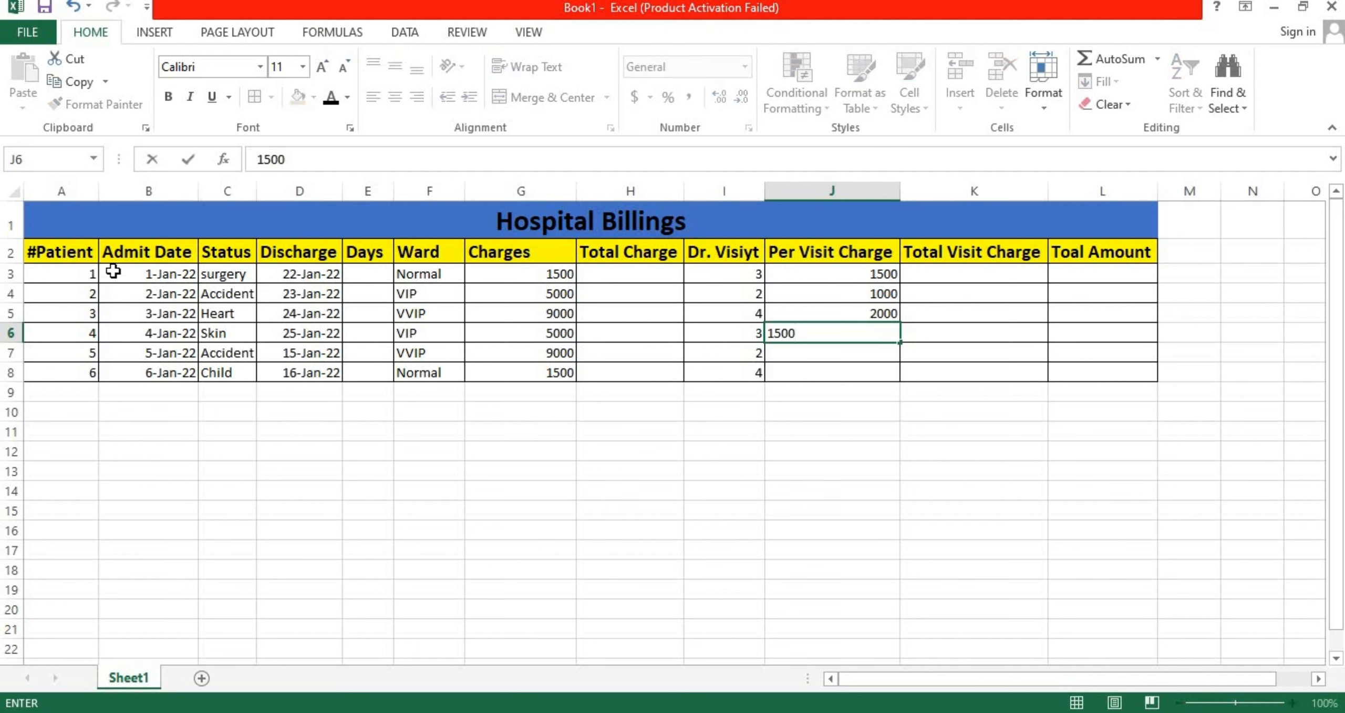
pyautogui.press('Return')
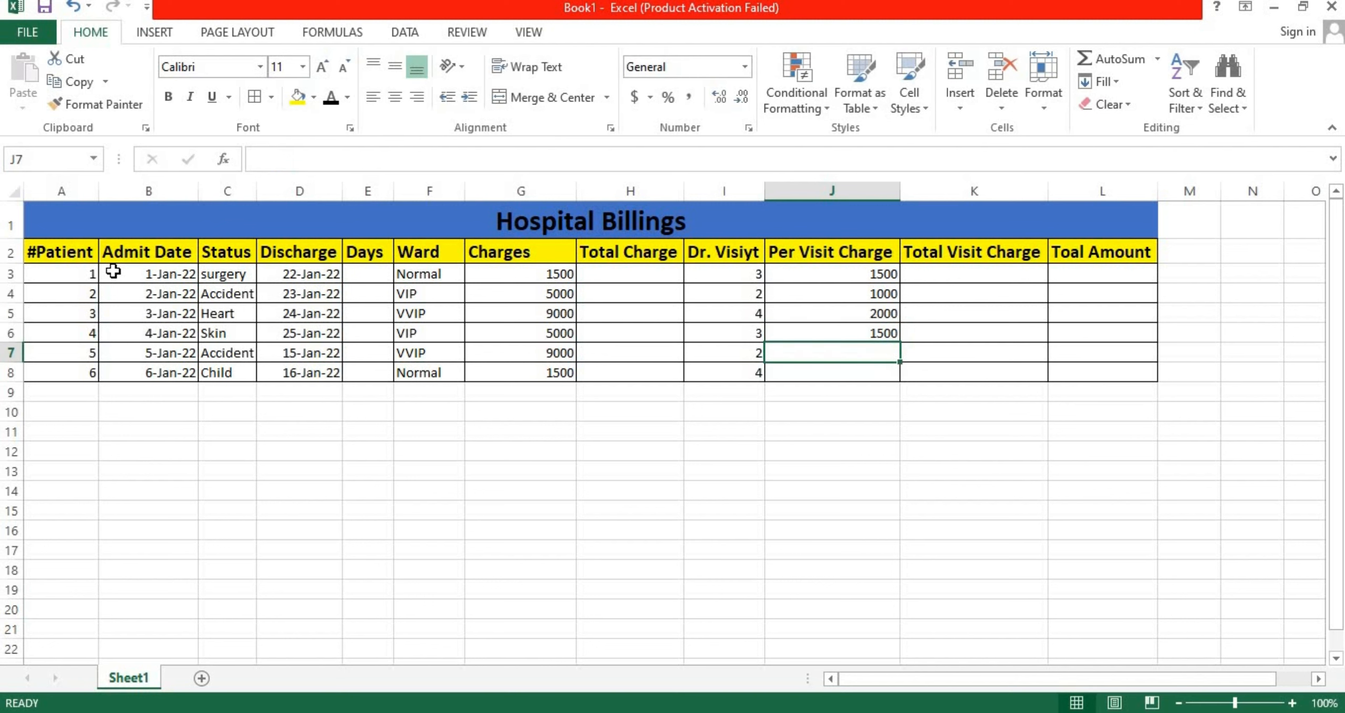
pyautogui.write('1')
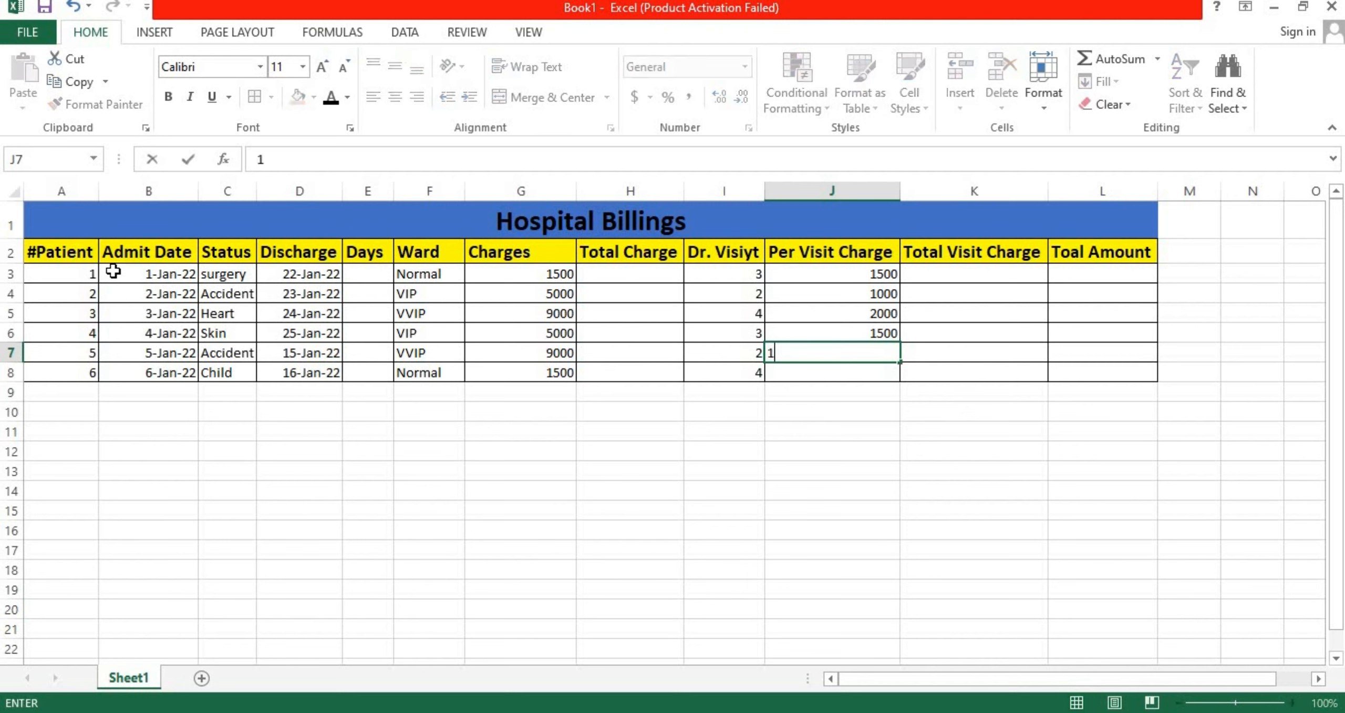
pyautogui.write('000')
pyautogui.press('Return')
pyautogui.write('2000')
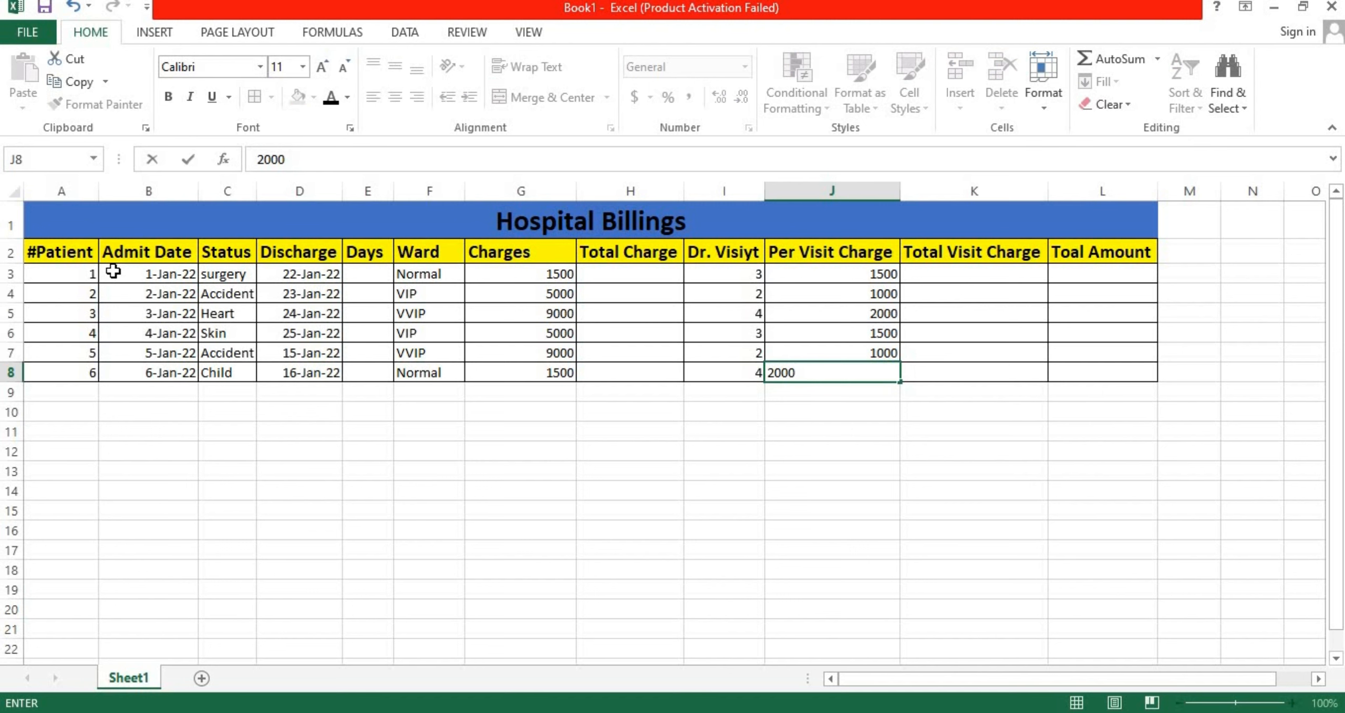
pyautogui.press('Return')
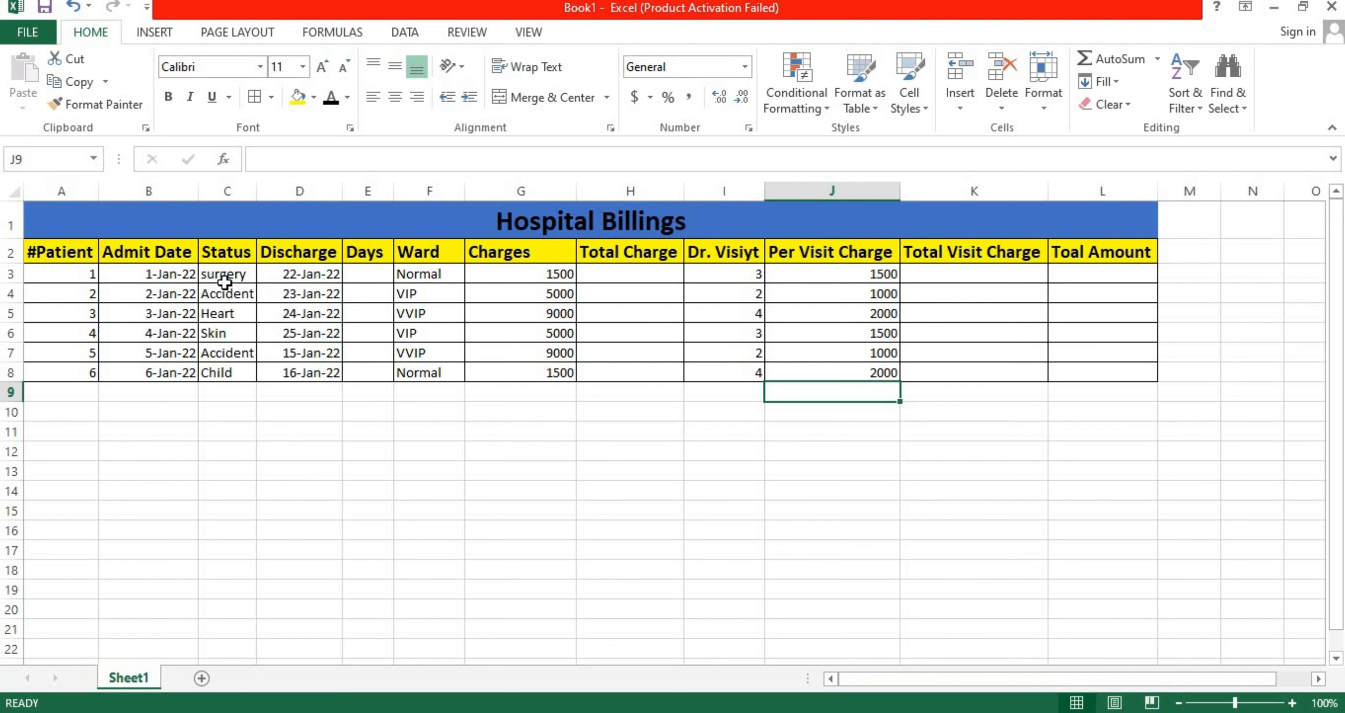
# Calculate the days stayed in E3 with the formula =D3-B3 and fill it down to E8.
pyautogui.click(375, 275)
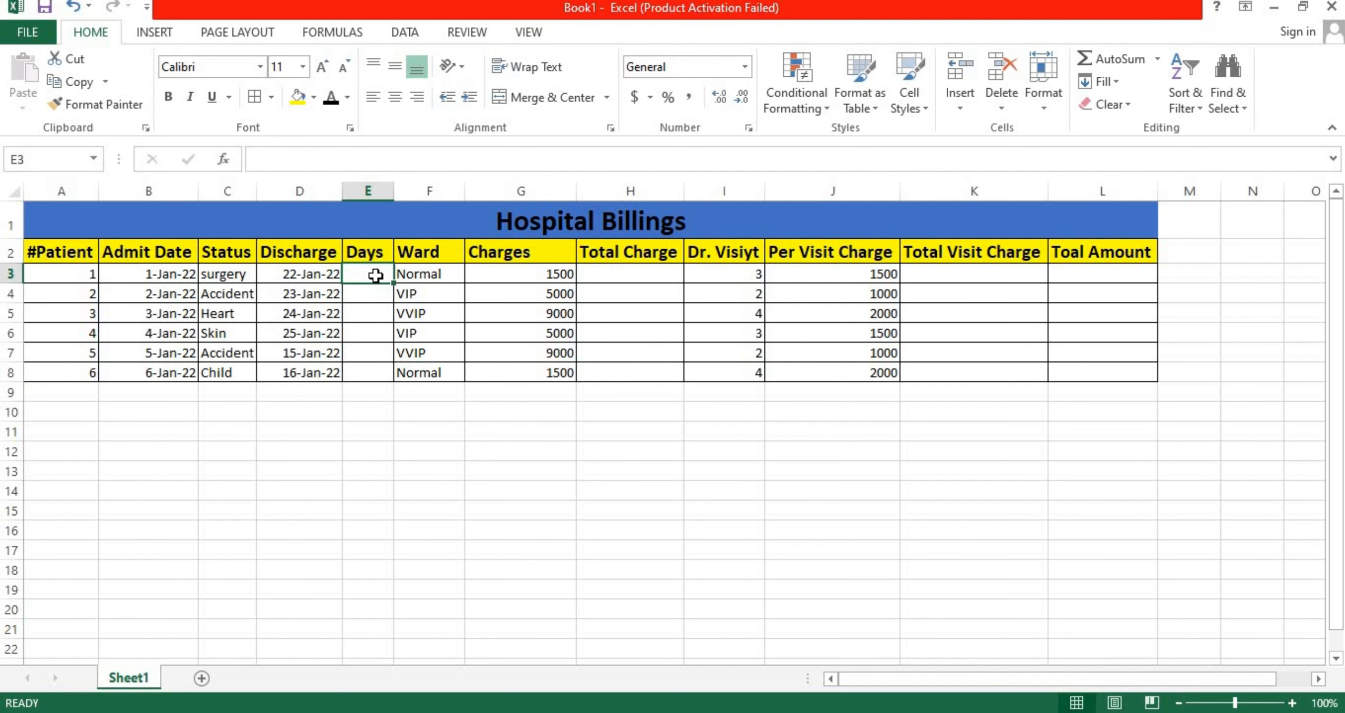
pyautogui.write('=')
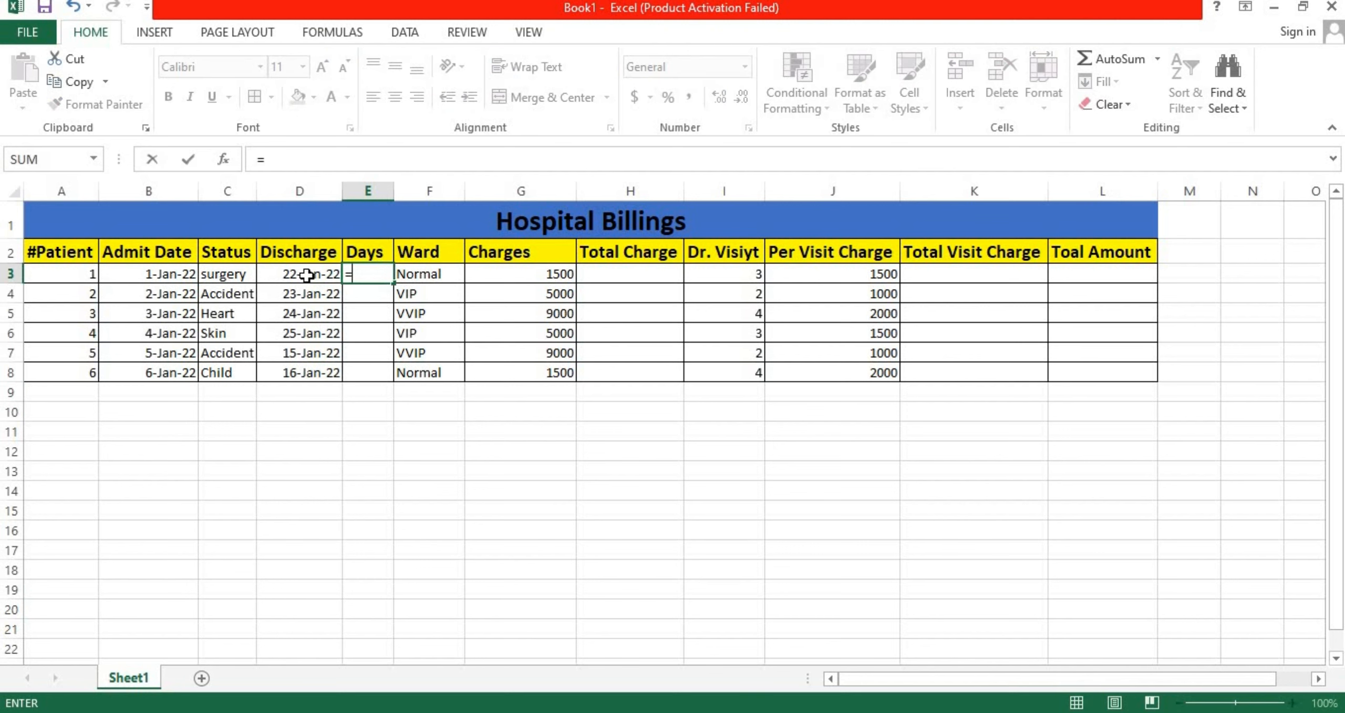
pyautogui.click(307, 275)
pyautogui.write('-')
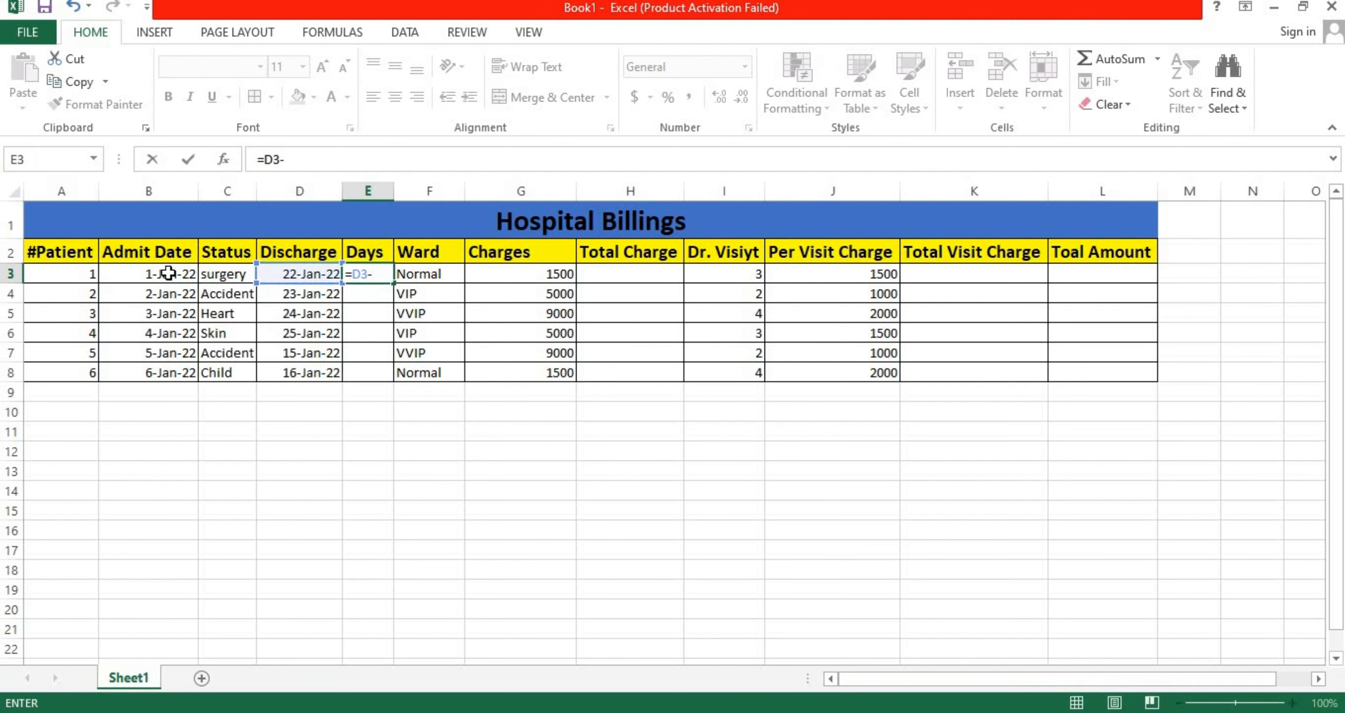
pyautogui.click(168, 272)
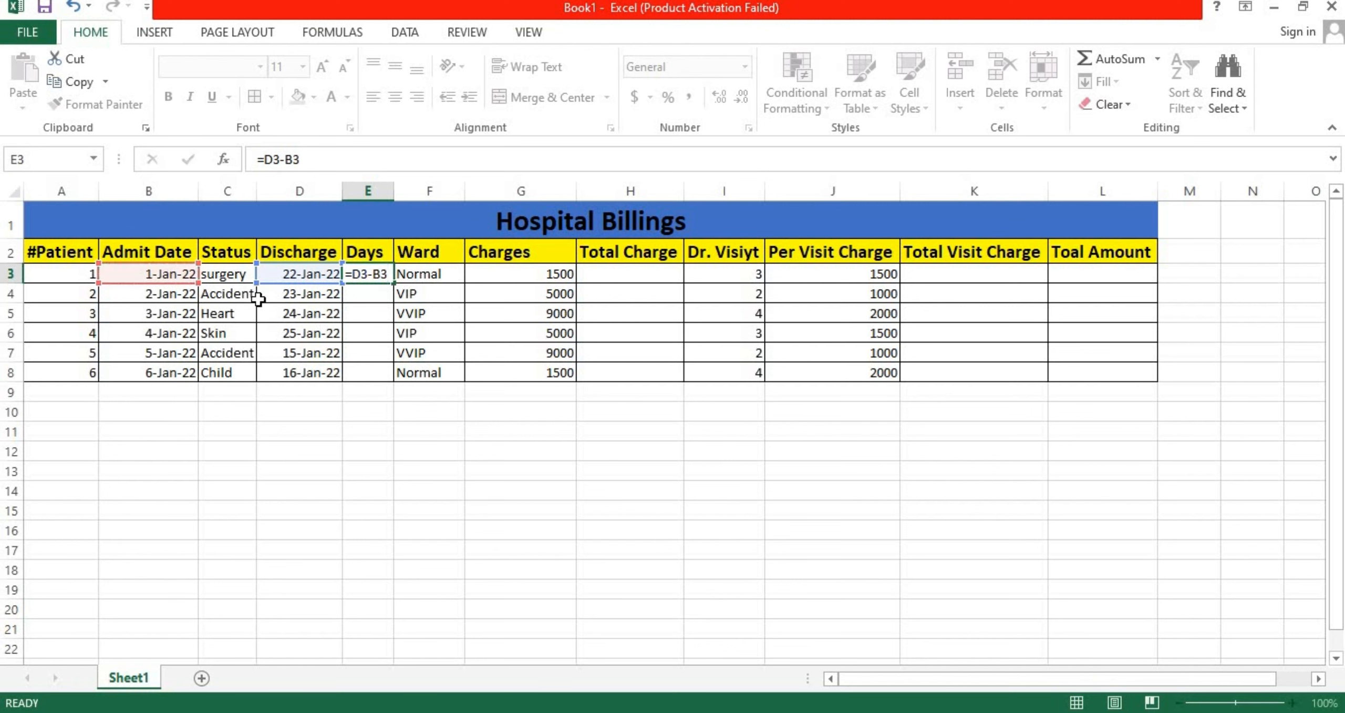
pyautogui.press('Return')
pyautogui.click(383, 274)
pyautogui.moveTo(392, 284); pyautogui.dragTo(398, 374)
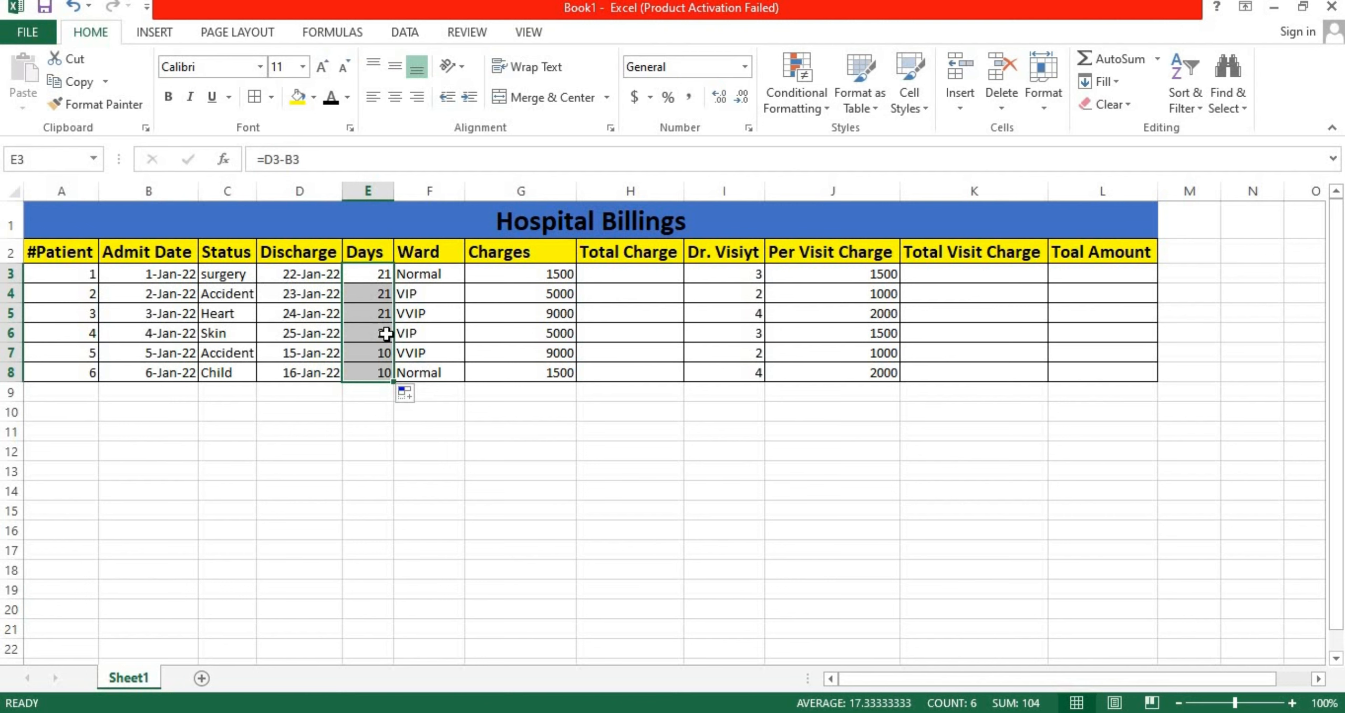
# Calculate the total charge for patient 1 in H3 with the formula =G3*E3.
pyautogui.click(614, 273)
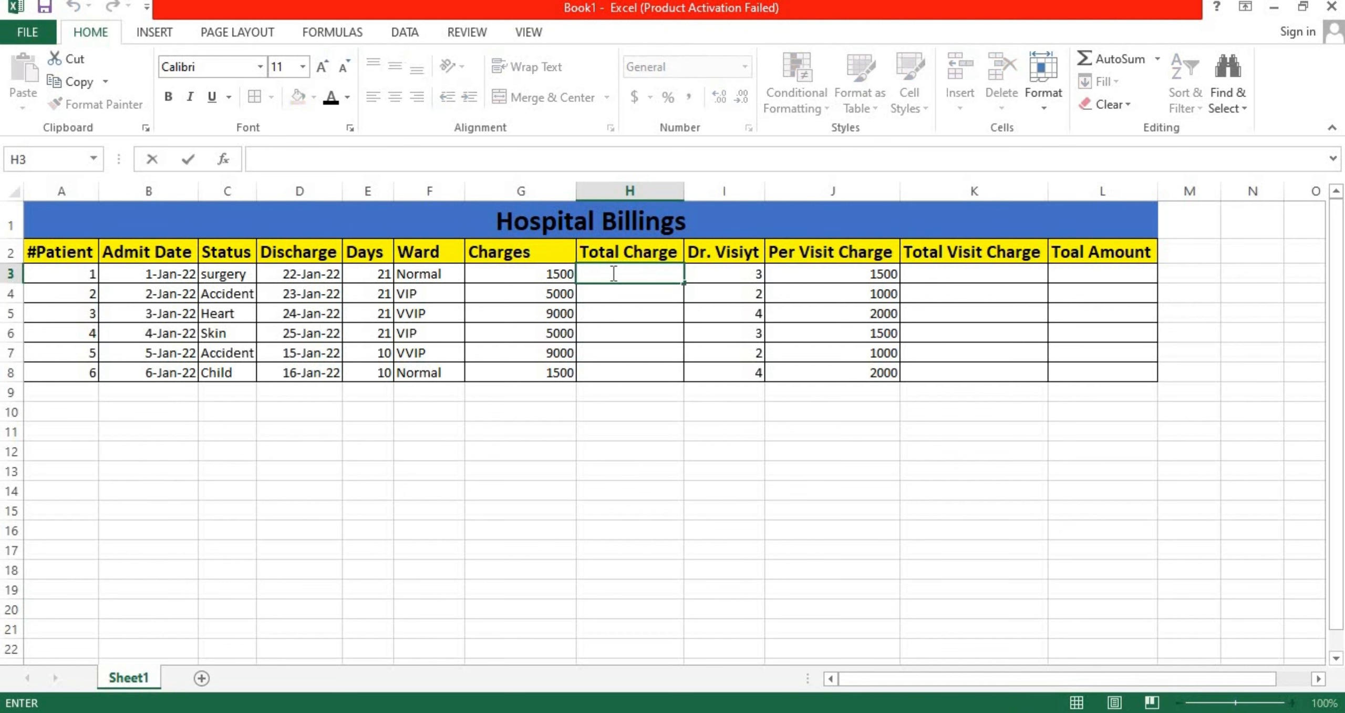
pyautogui.write('=')
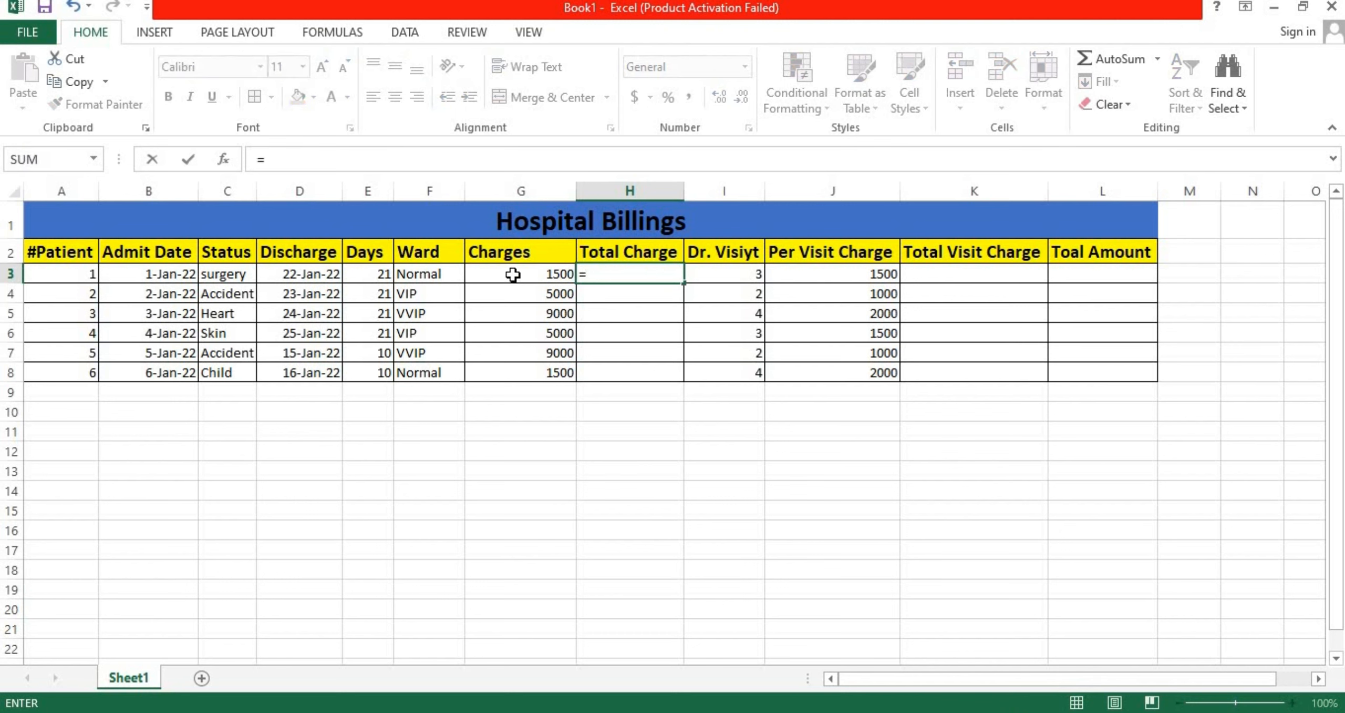
pyautogui.click(513, 274)
pyautogui.write('*')
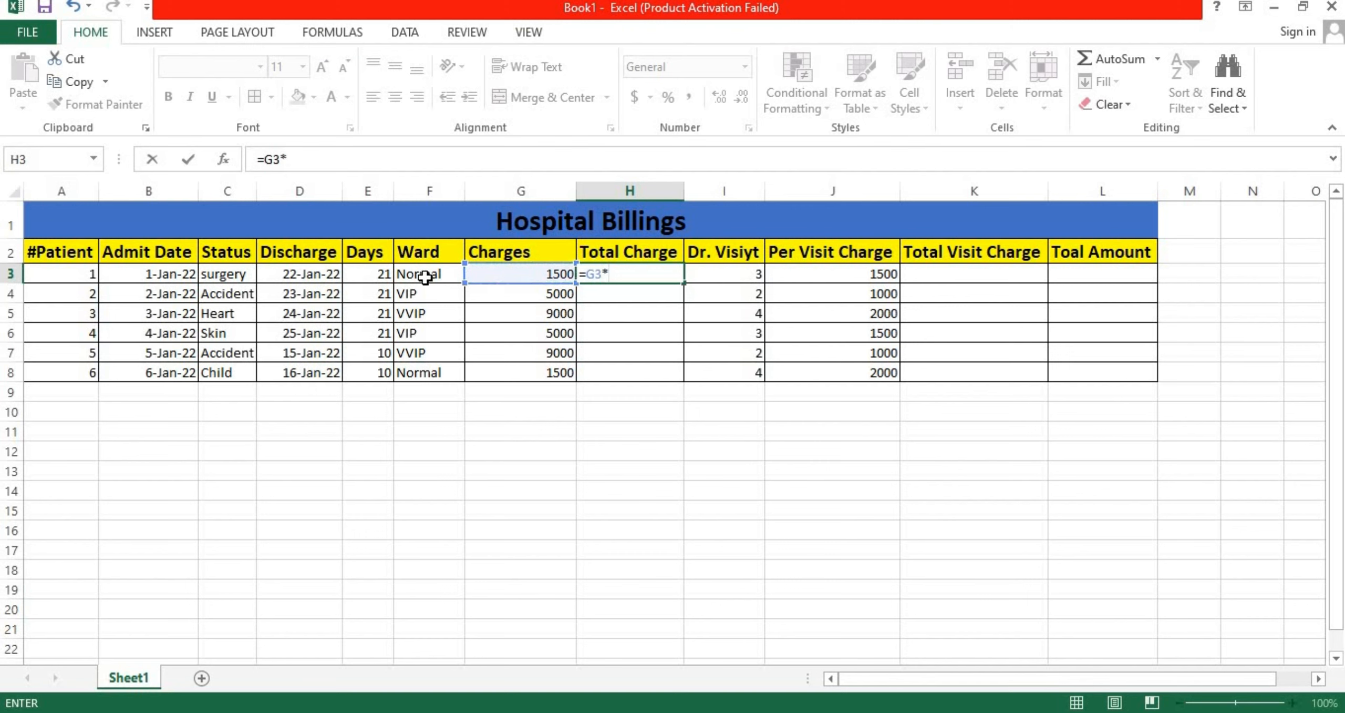
pyautogui.click(376, 274)
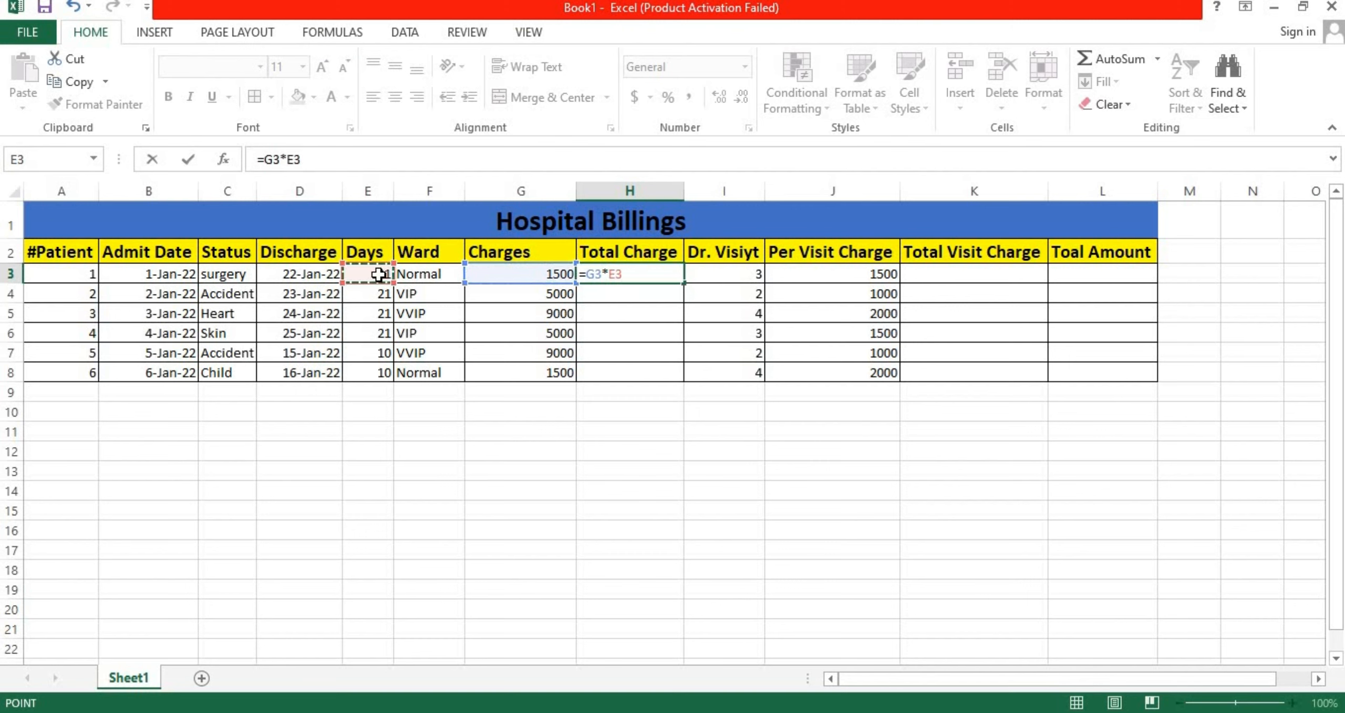
pyautogui.press('Return')
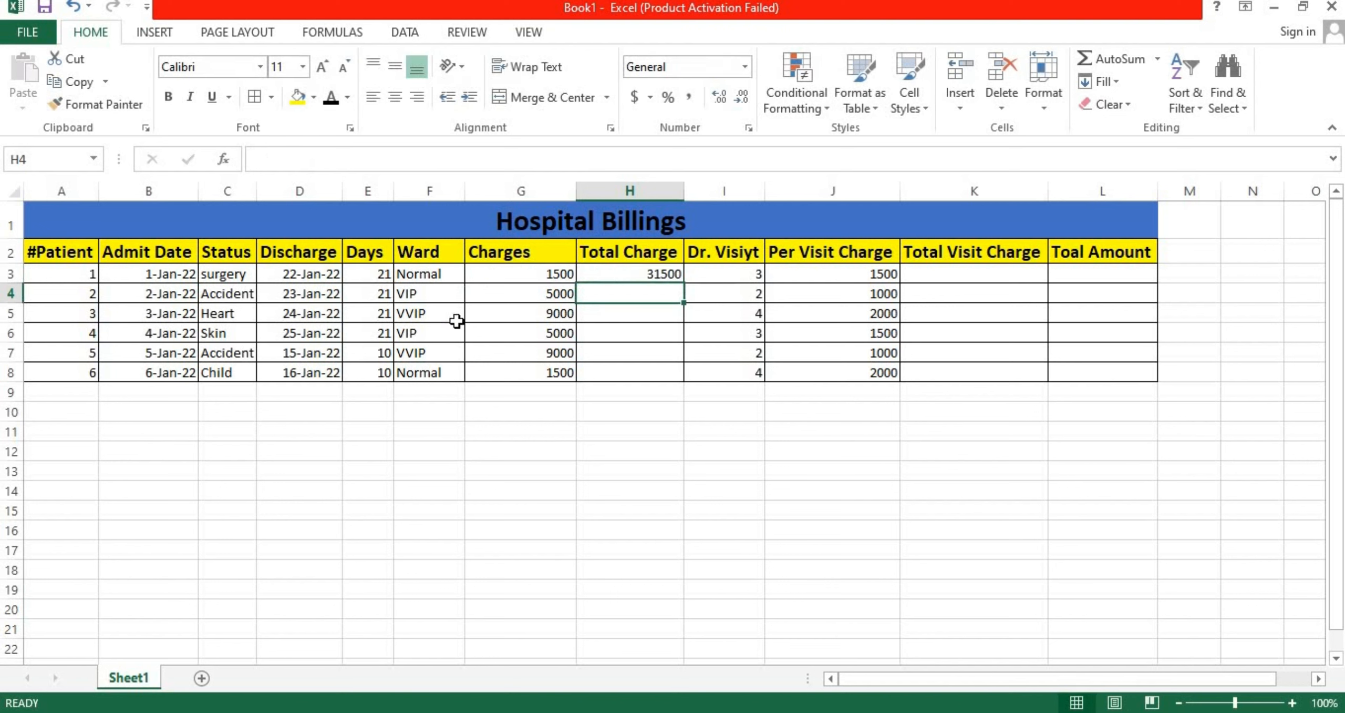
pyautogui.click(618, 279)
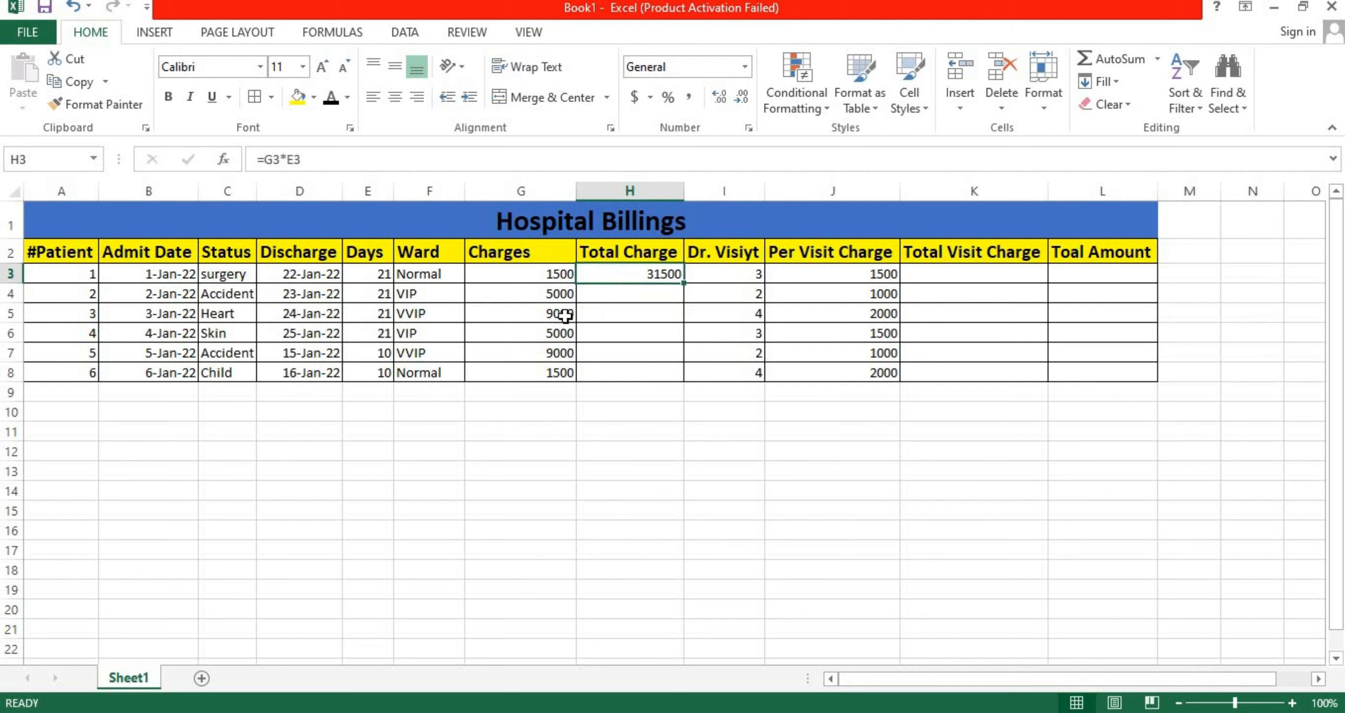
pyautogui.press('F2')
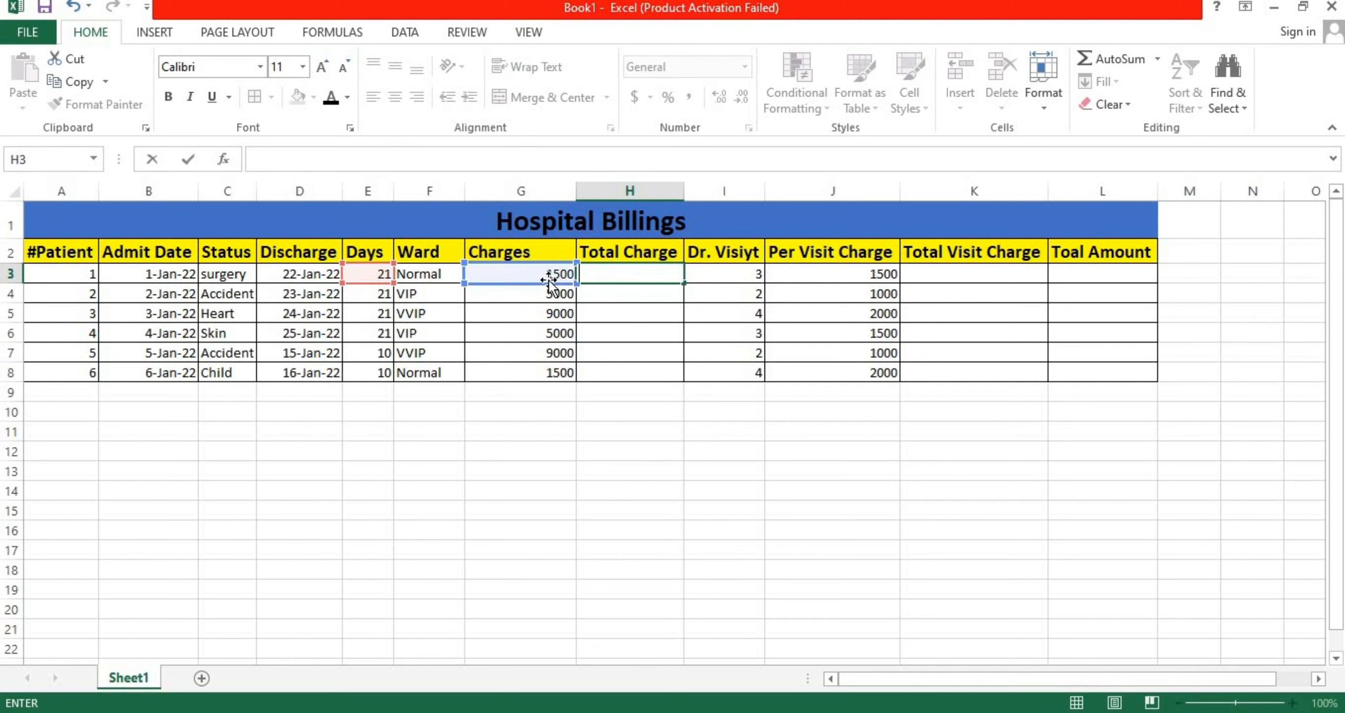
pyautogui.write('2')
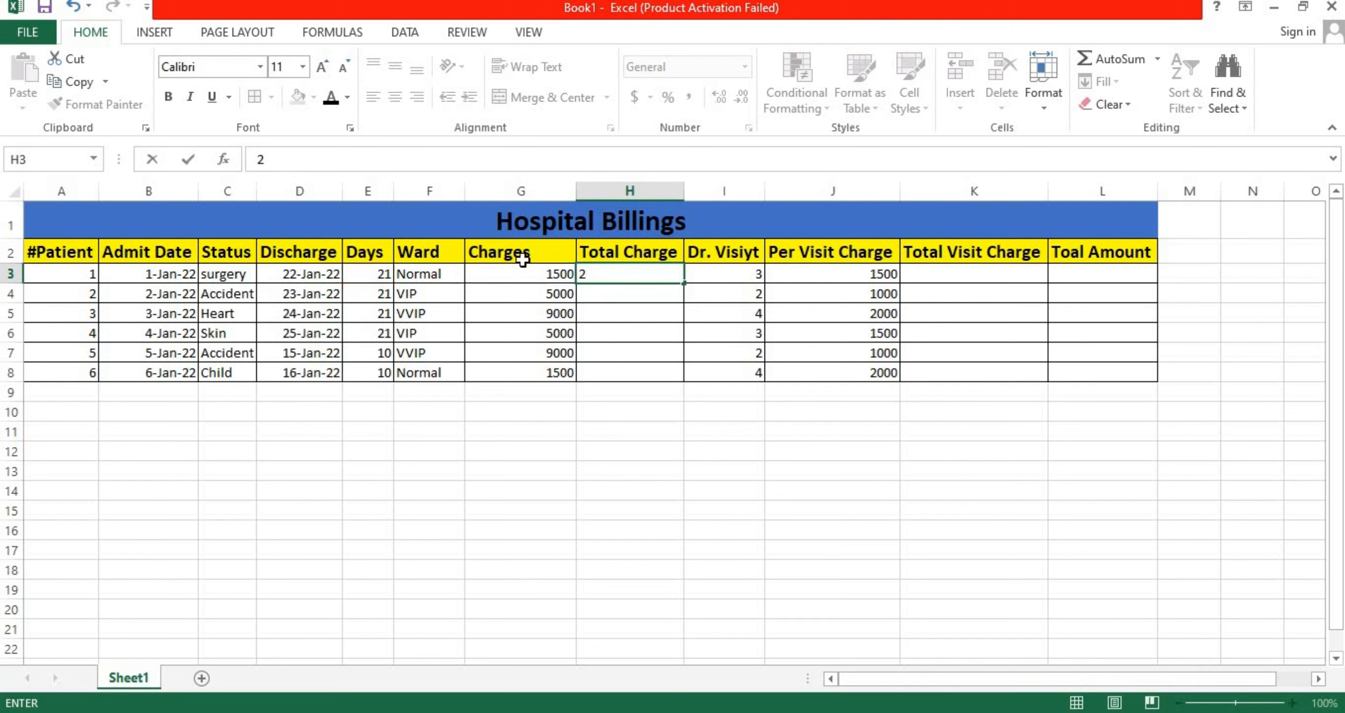
pyautogui.press('Escape')
# Set the ward charge for patient 1 in G3 to 2000.
pyautogui.click(541, 274)
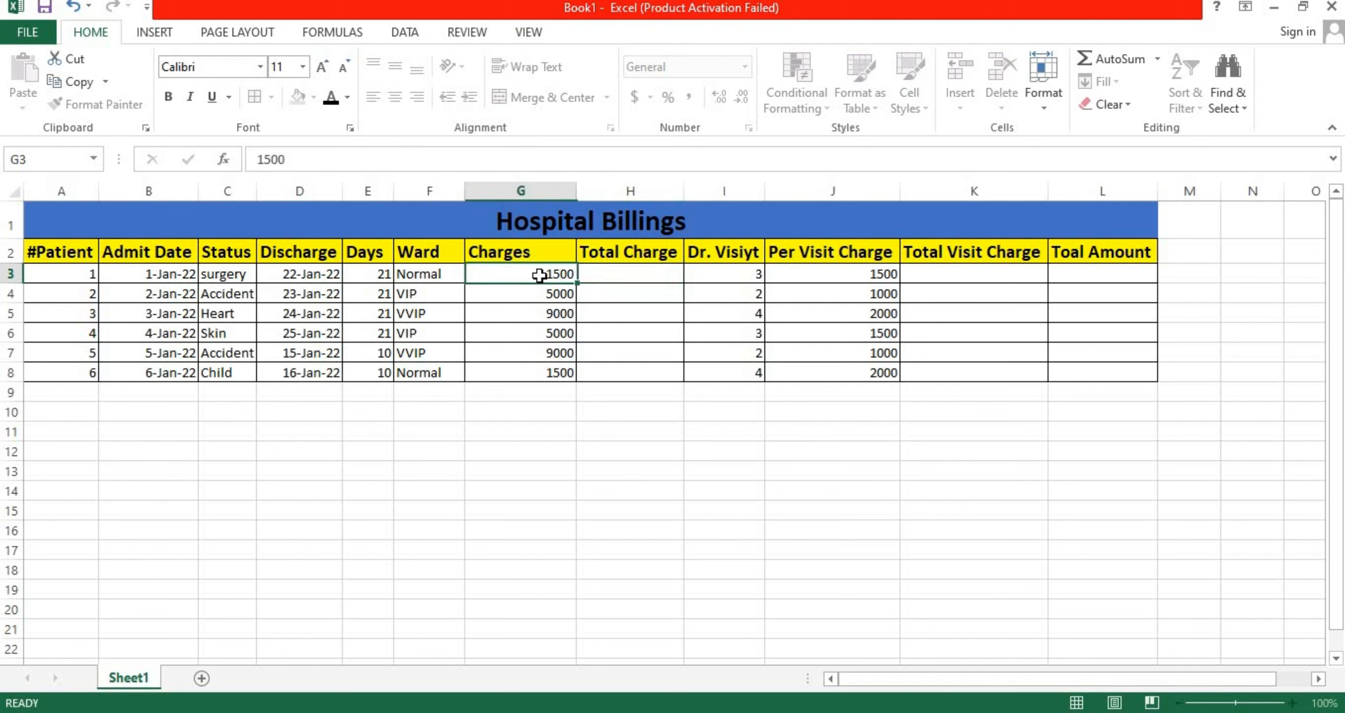
pyautogui.write('2000')
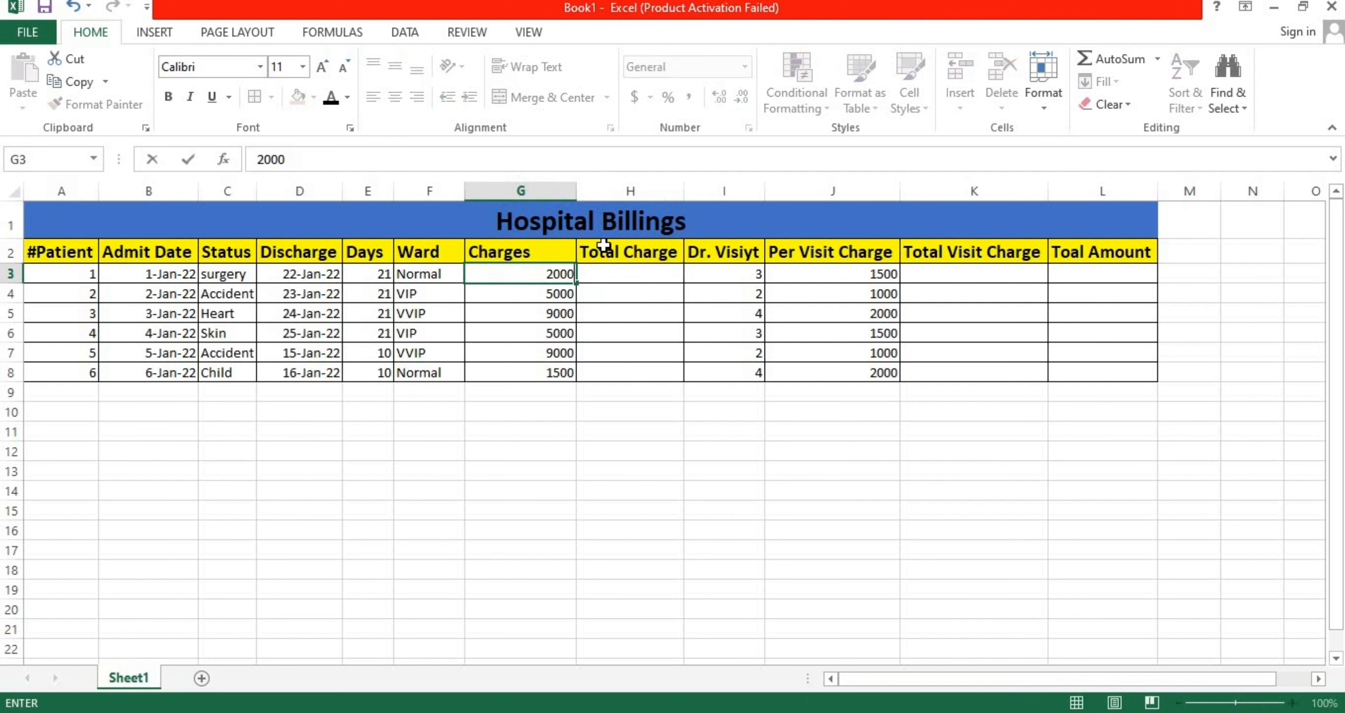
pyautogui.moveTo(637, 260); pyautogui.dragTo(637, 269)
# Calculate the total charge in H3 with the formula =G3*E3 and fill it down to H8.
pyautogui.click(637, 268)
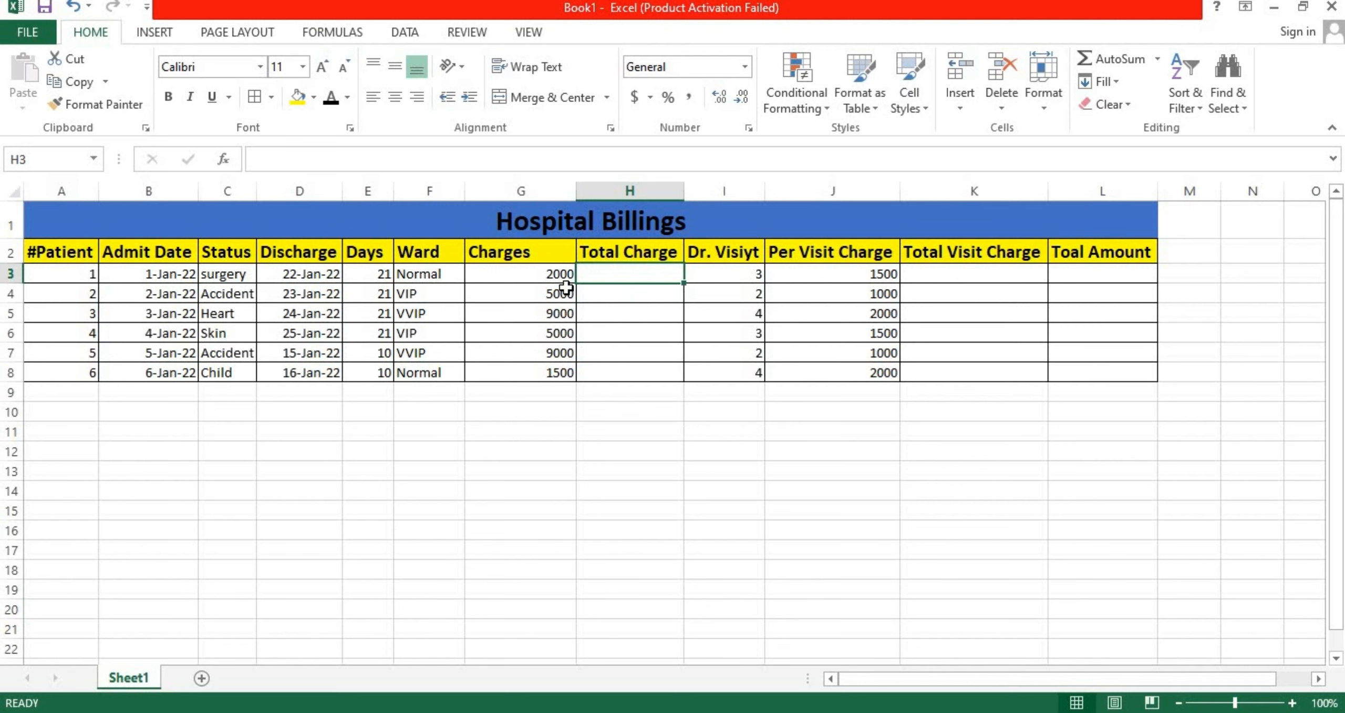
pyautogui.write('=')
pyautogui.click(534, 270)
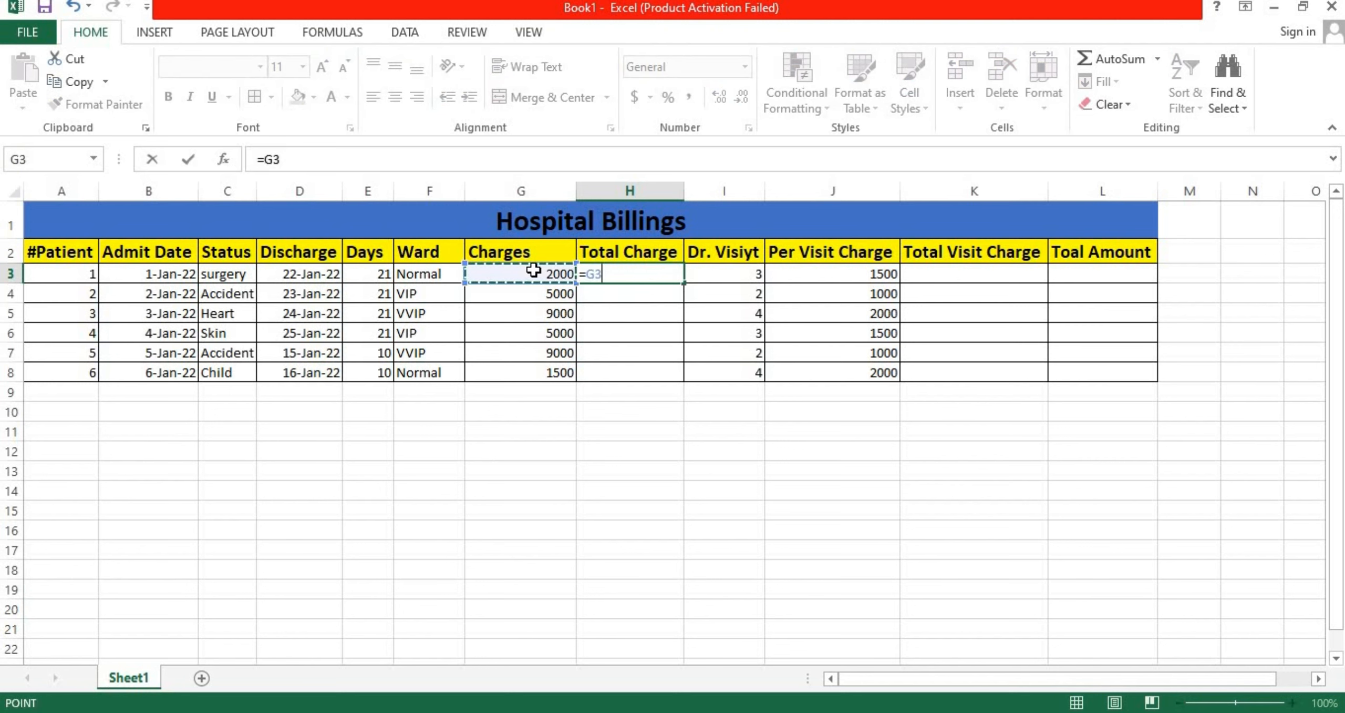
pyautogui.write('*')
pyautogui.click(369, 277)
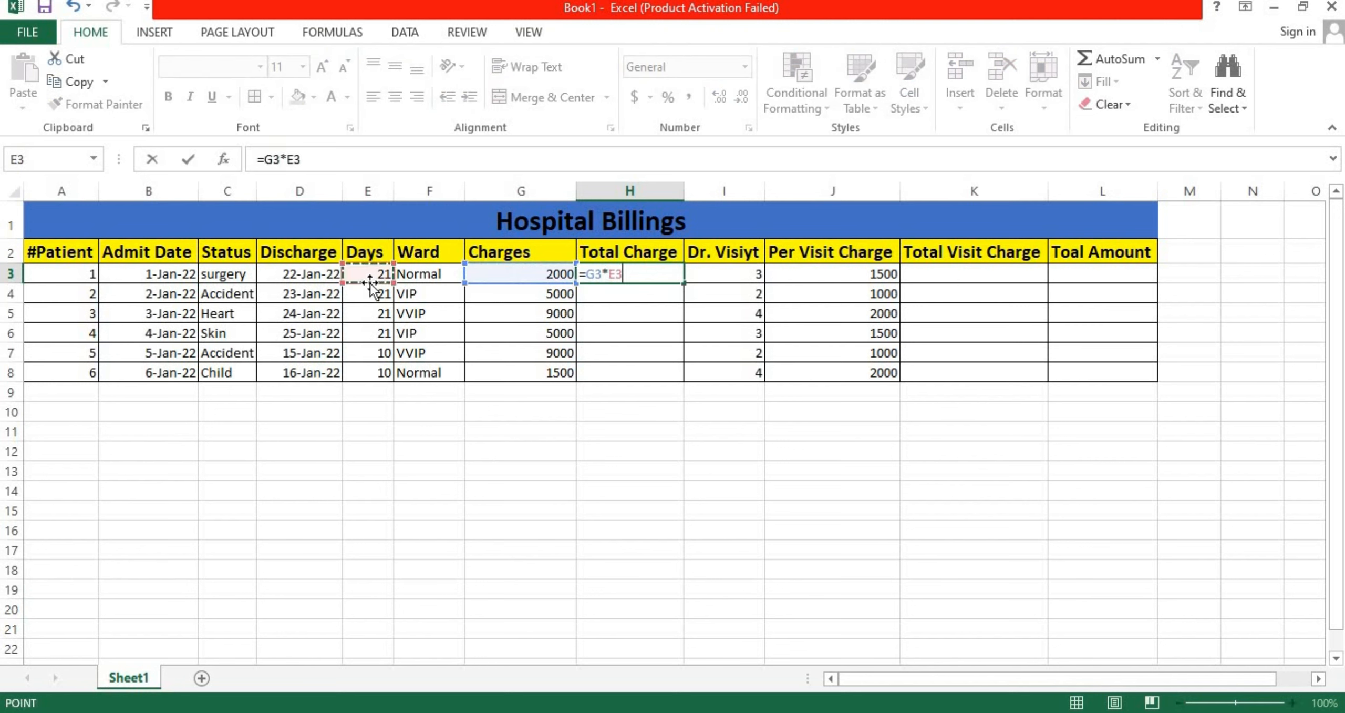
pyautogui.press('Return')
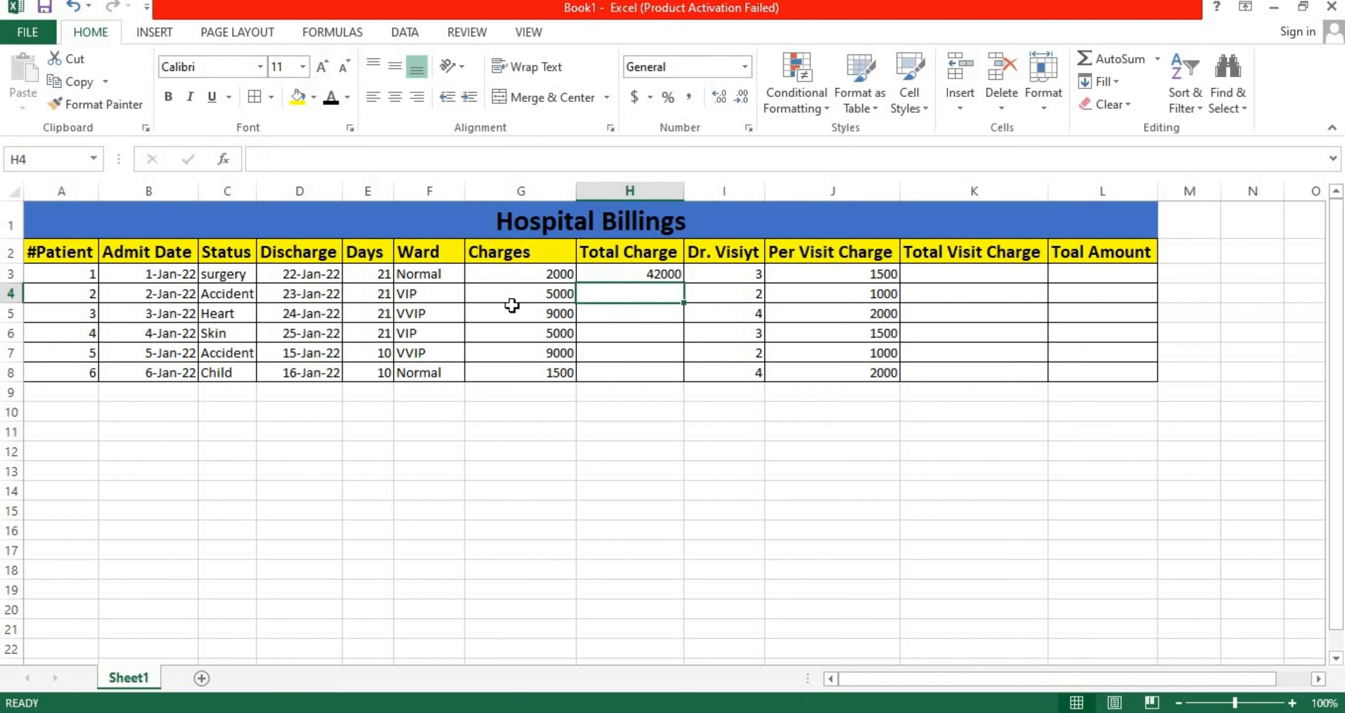
pyautogui.click(654, 272)
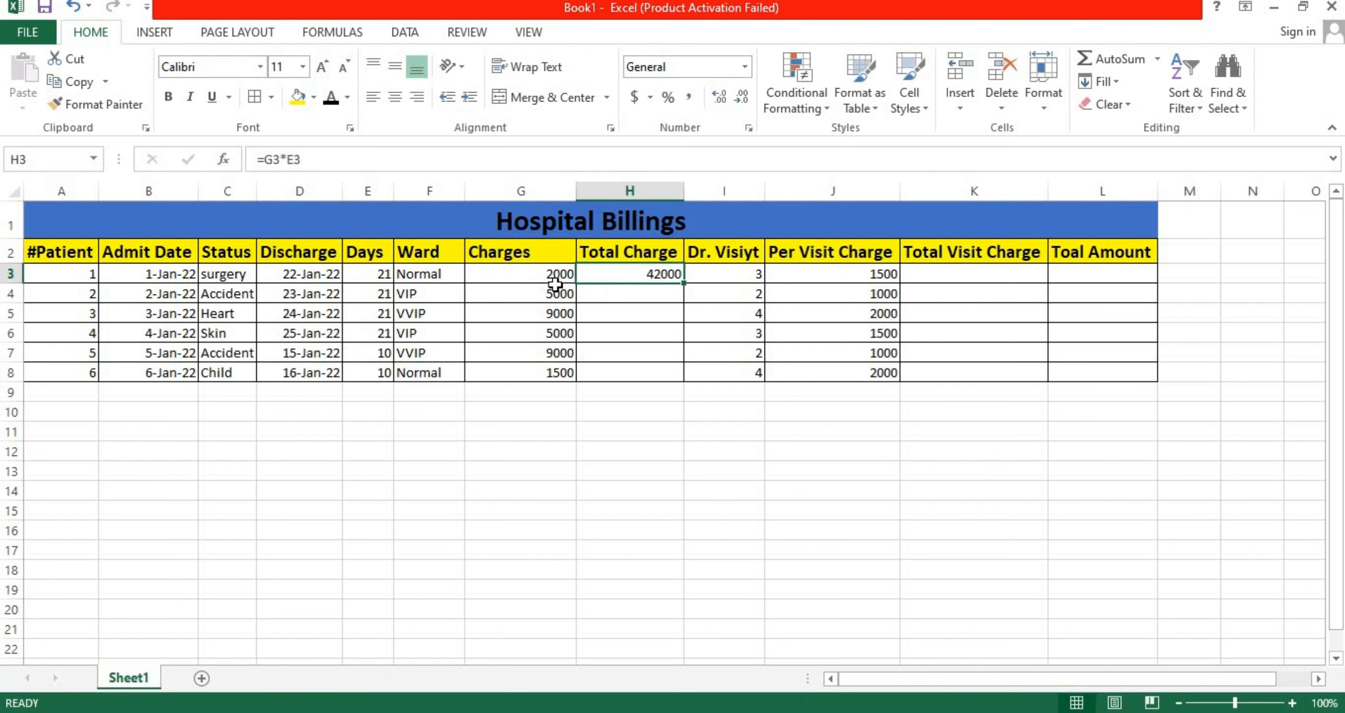
pyautogui.doubleClick(684, 283)
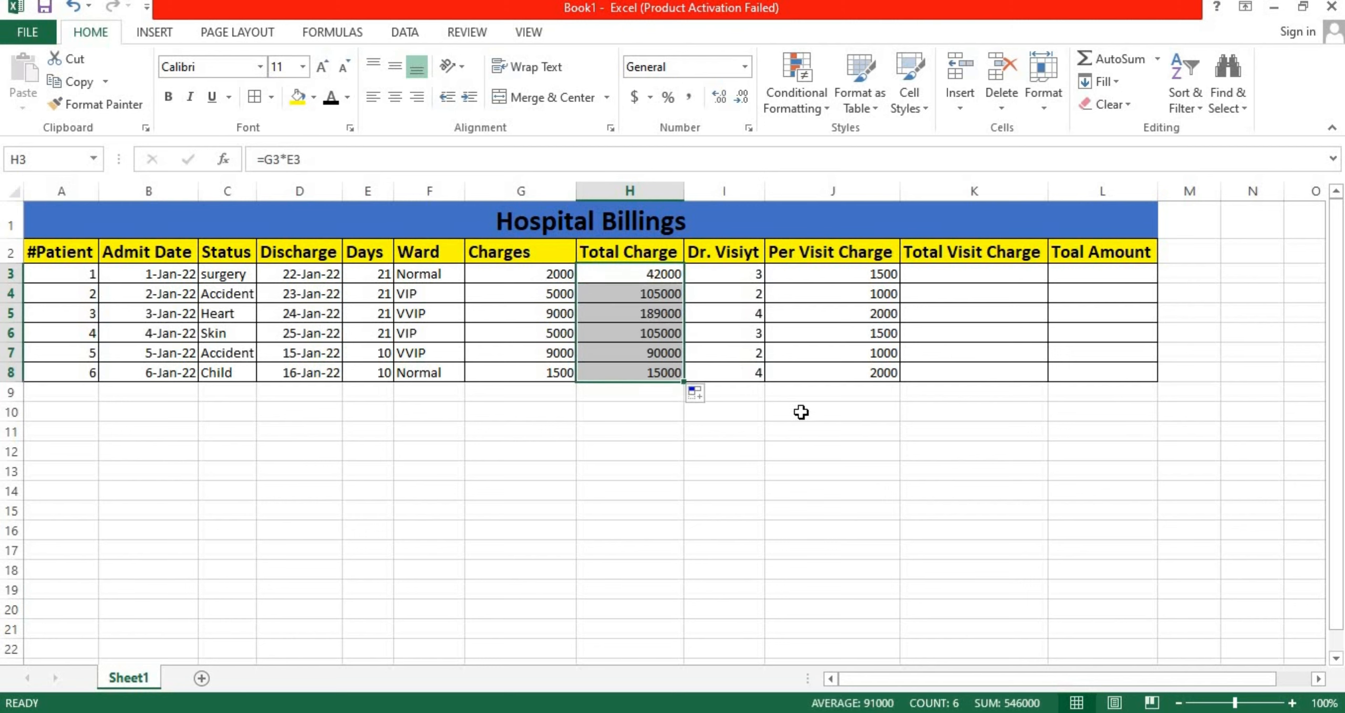
# Calculate the total visit charge in K3 with the formula =J3*I3 and fill it down to K8.
pyautogui.click(930, 272)
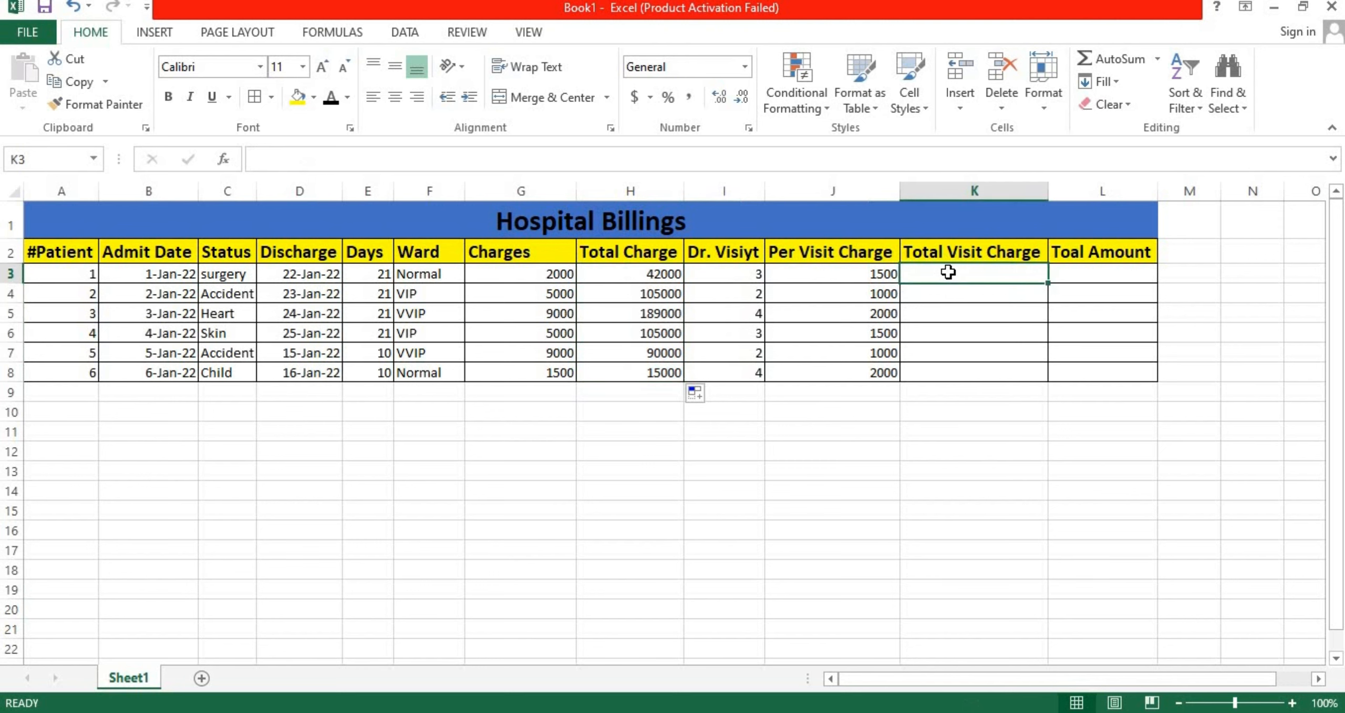
pyautogui.write('=')
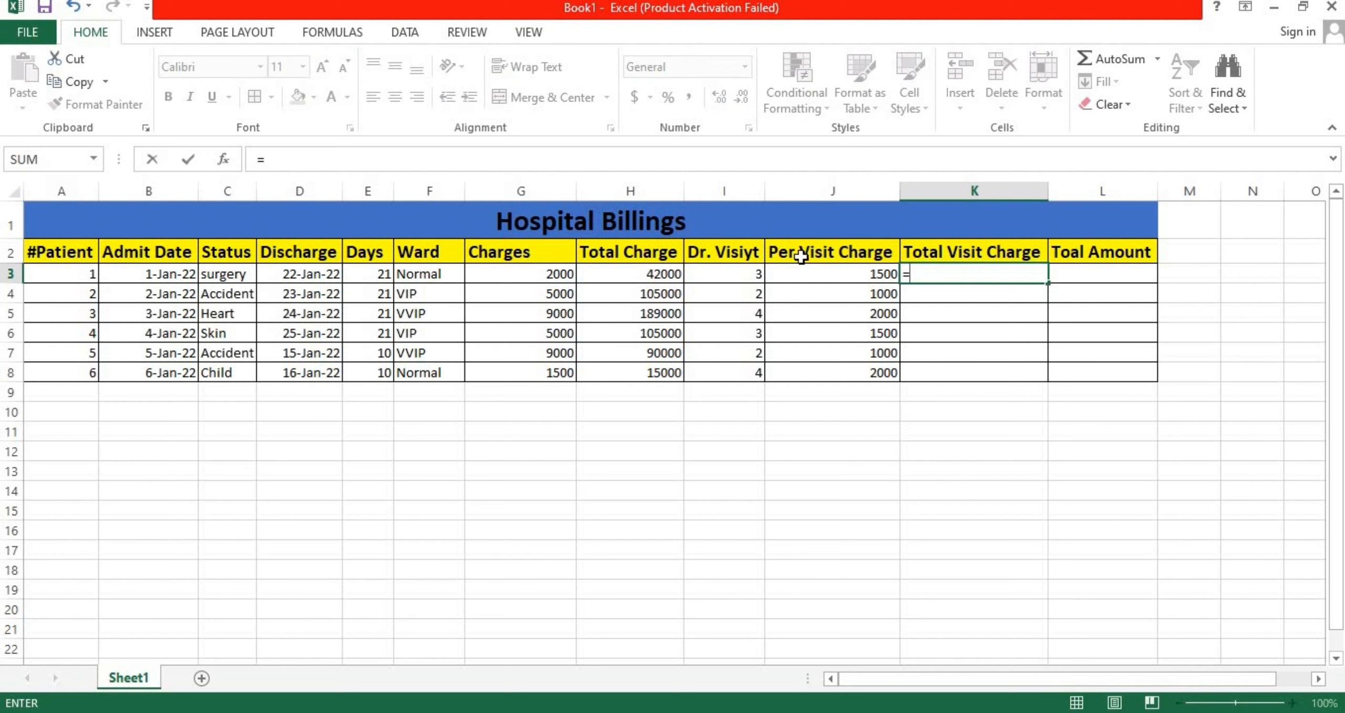
pyautogui.click(812, 282)
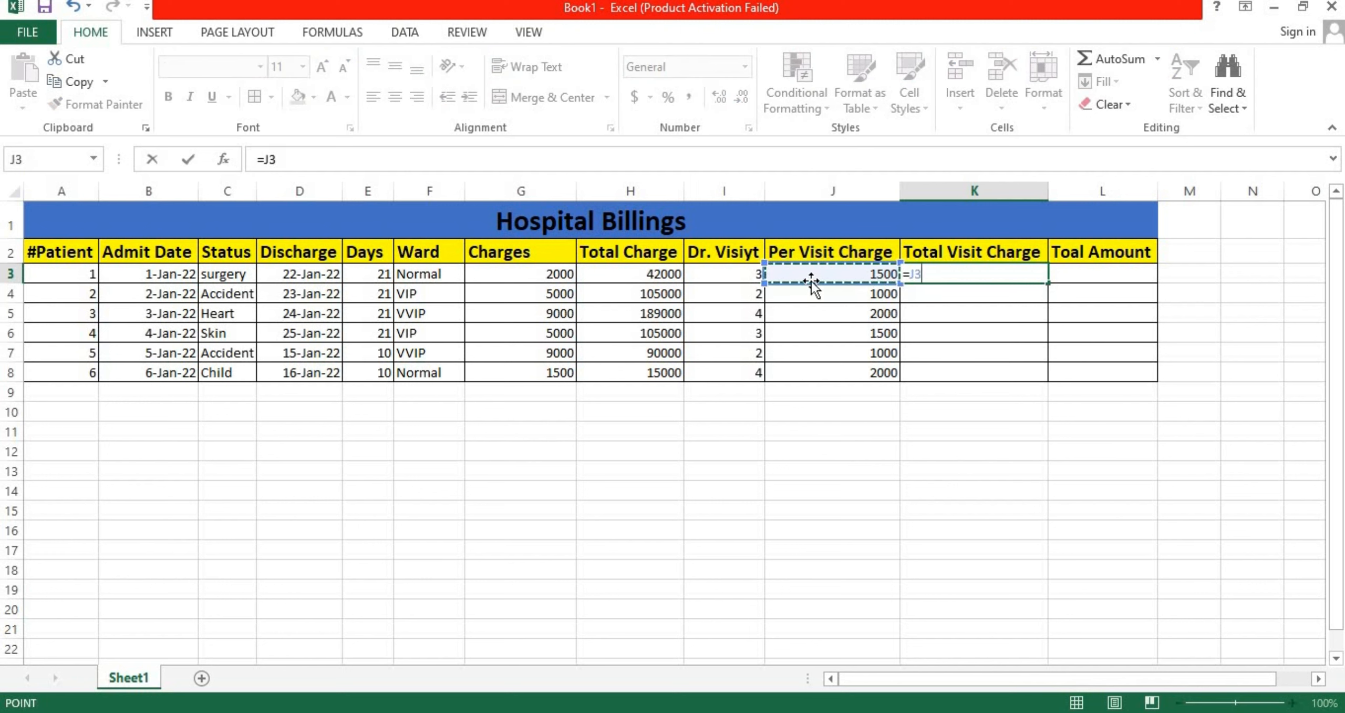
pyautogui.write('*')
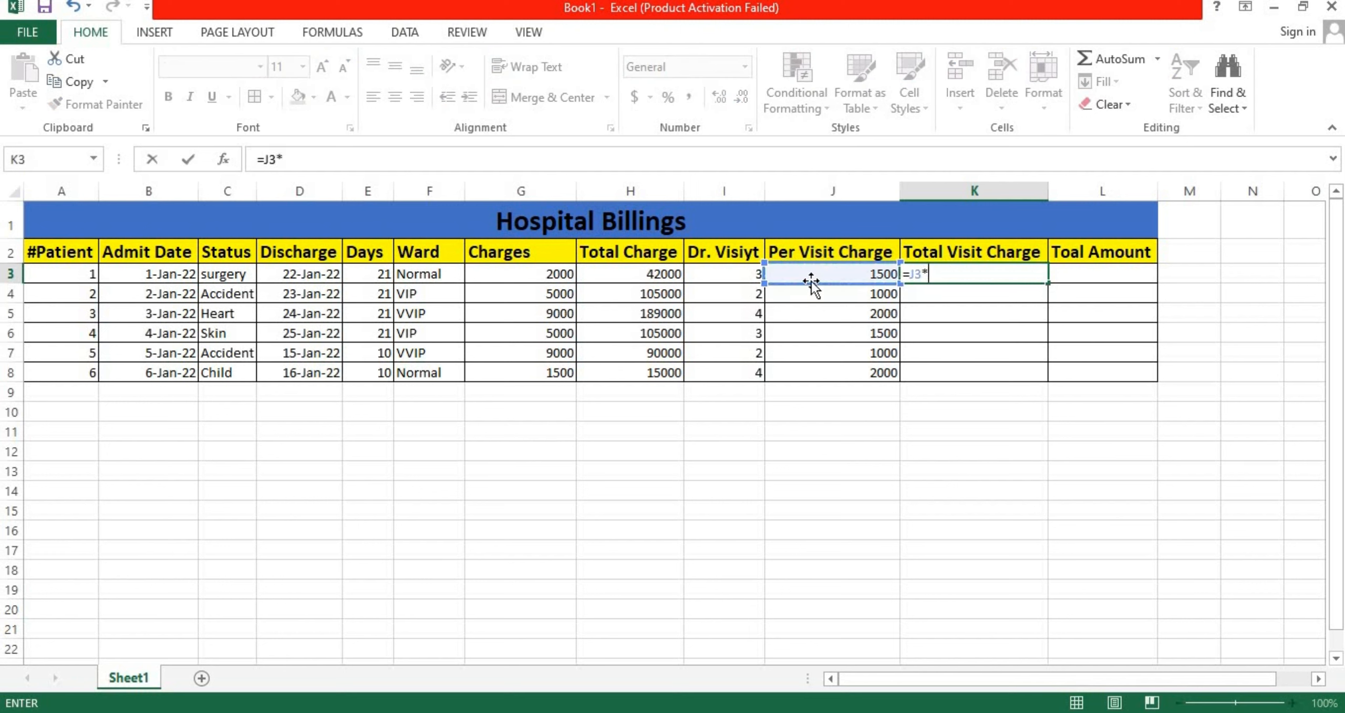
pyautogui.click(724, 272)
pyautogui.press('Return')
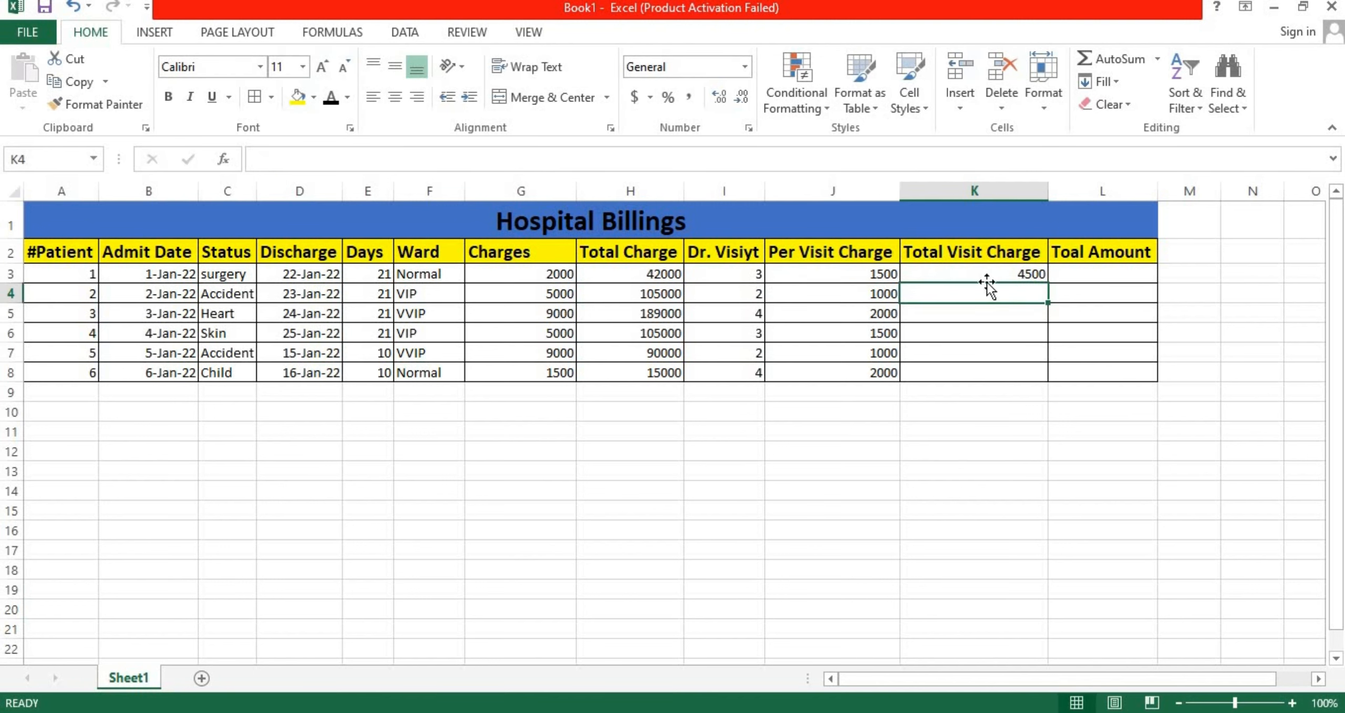
pyautogui.click(1039, 277)
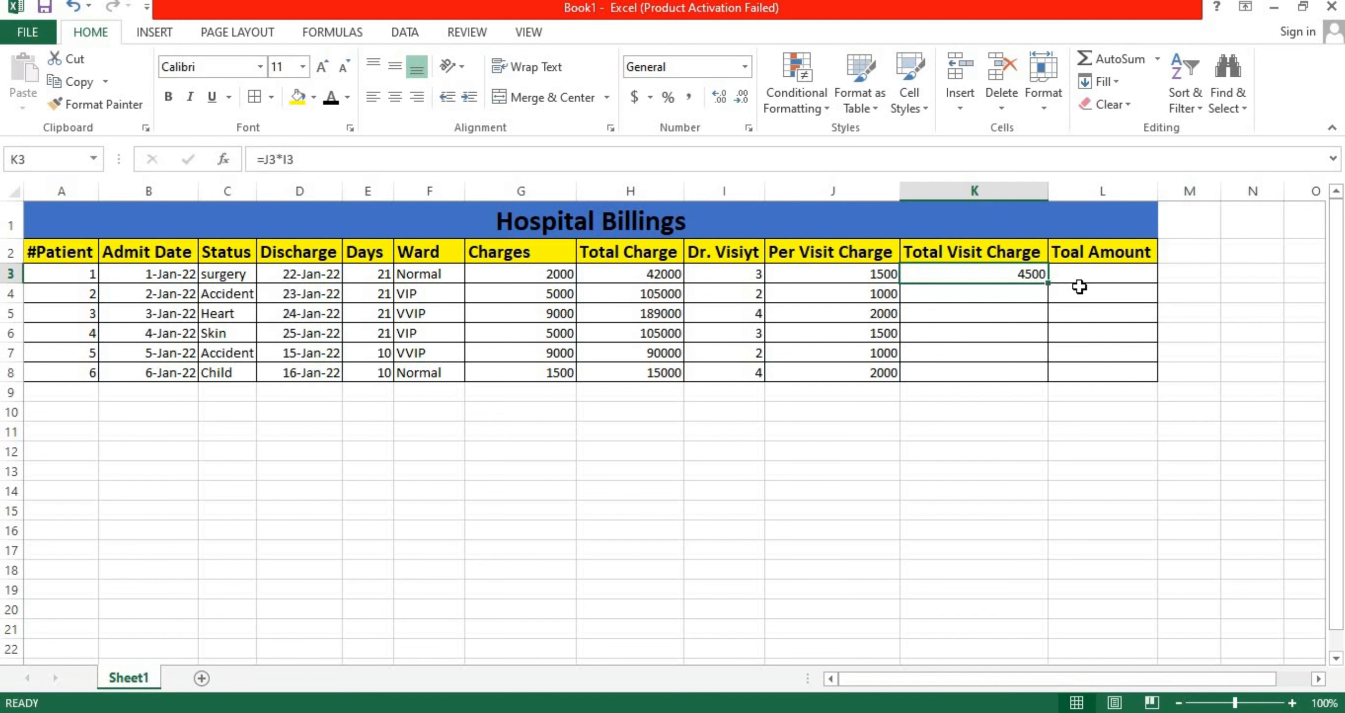
pyautogui.doubleClick(1047, 282)
# Calculate the overall amount in L3 with the formula =K3+H3 and fill it down to L8.
pyautogui.click(1088, 278)
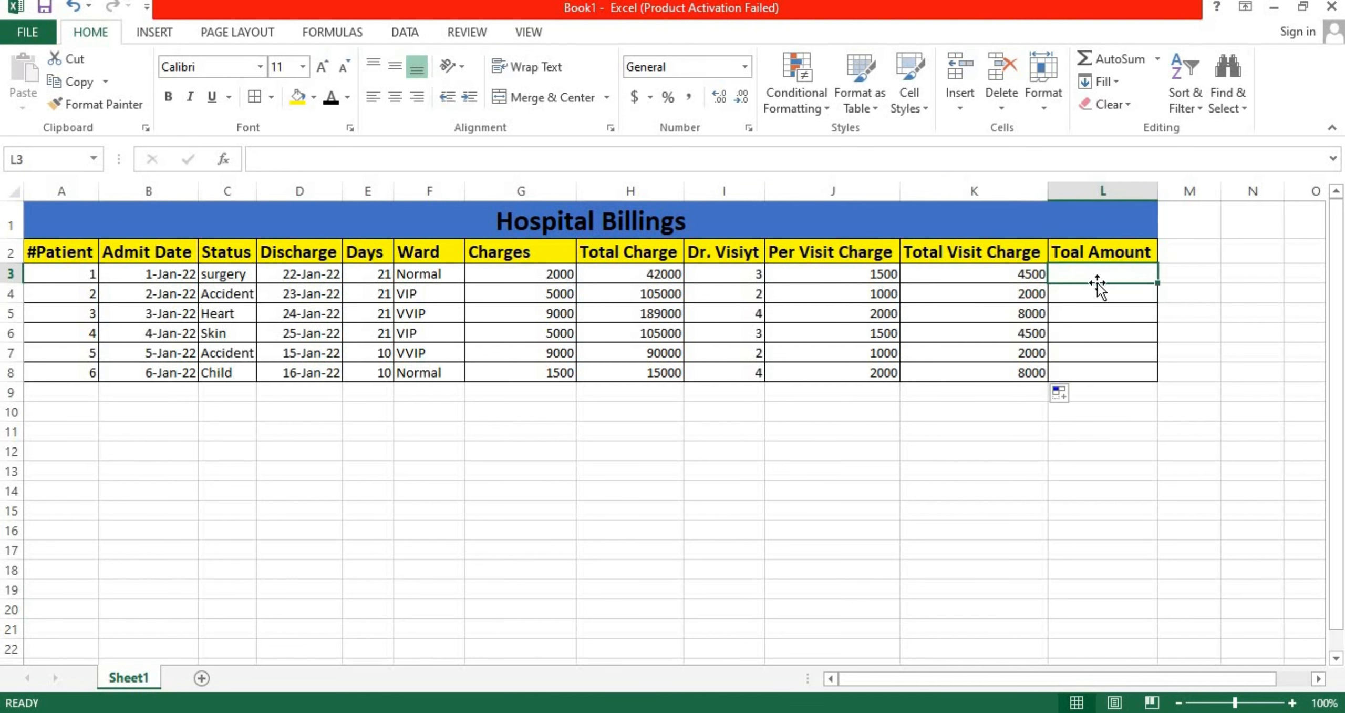
pyautogui.write('=')
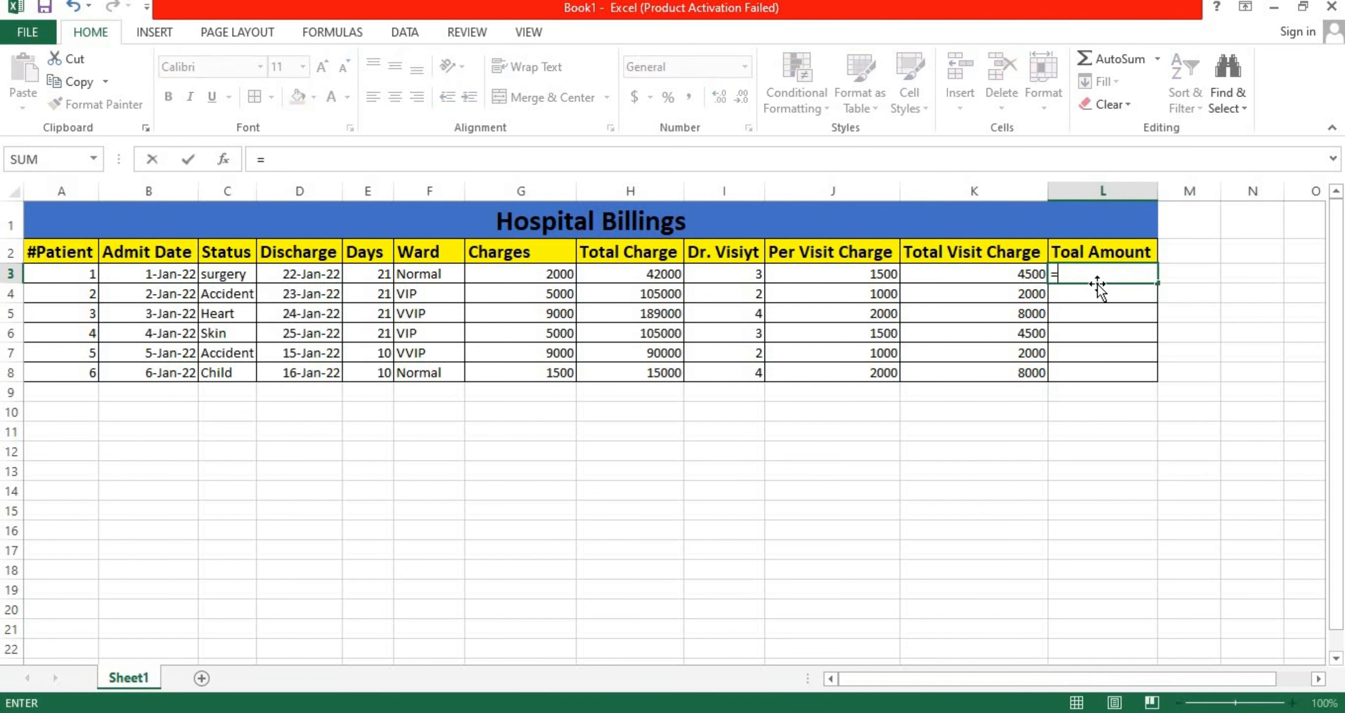
pyautogui.click(1009, 271)
pyautogui.write('+')
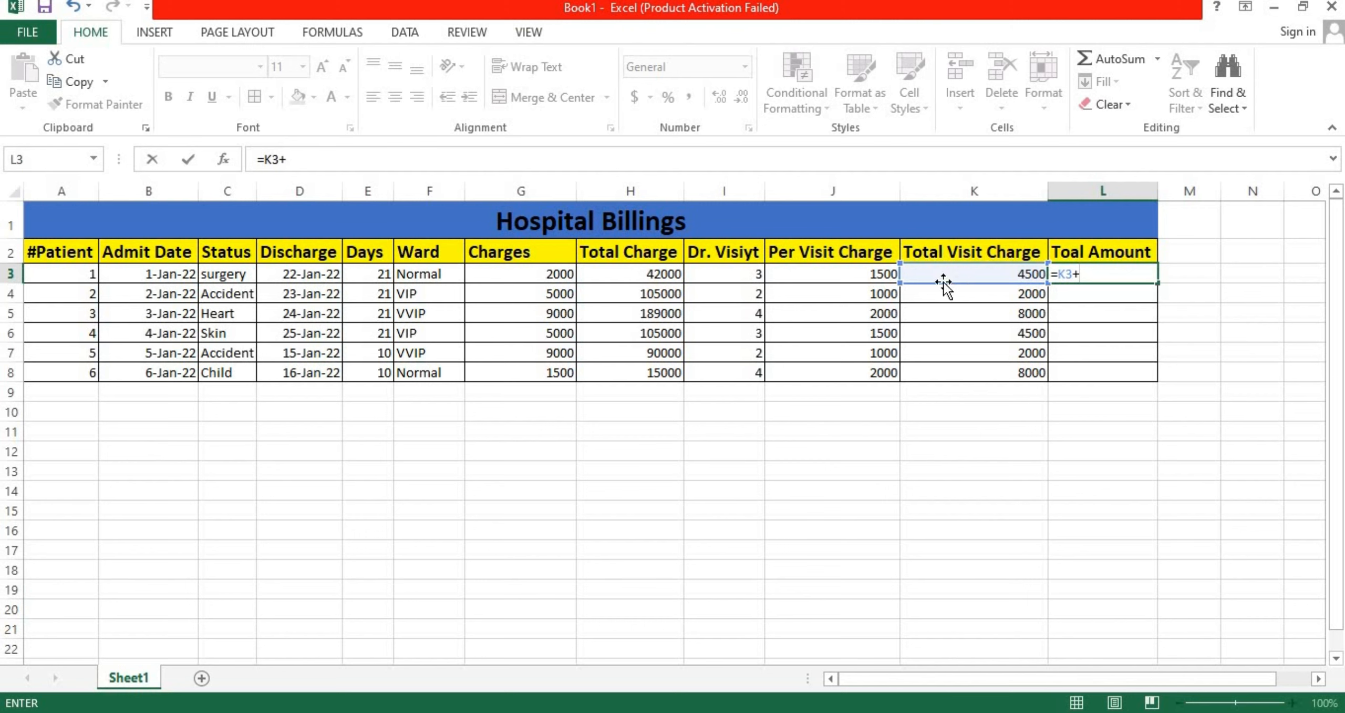
pyautogui.click(618, 281)
pyautogui.press('Return')
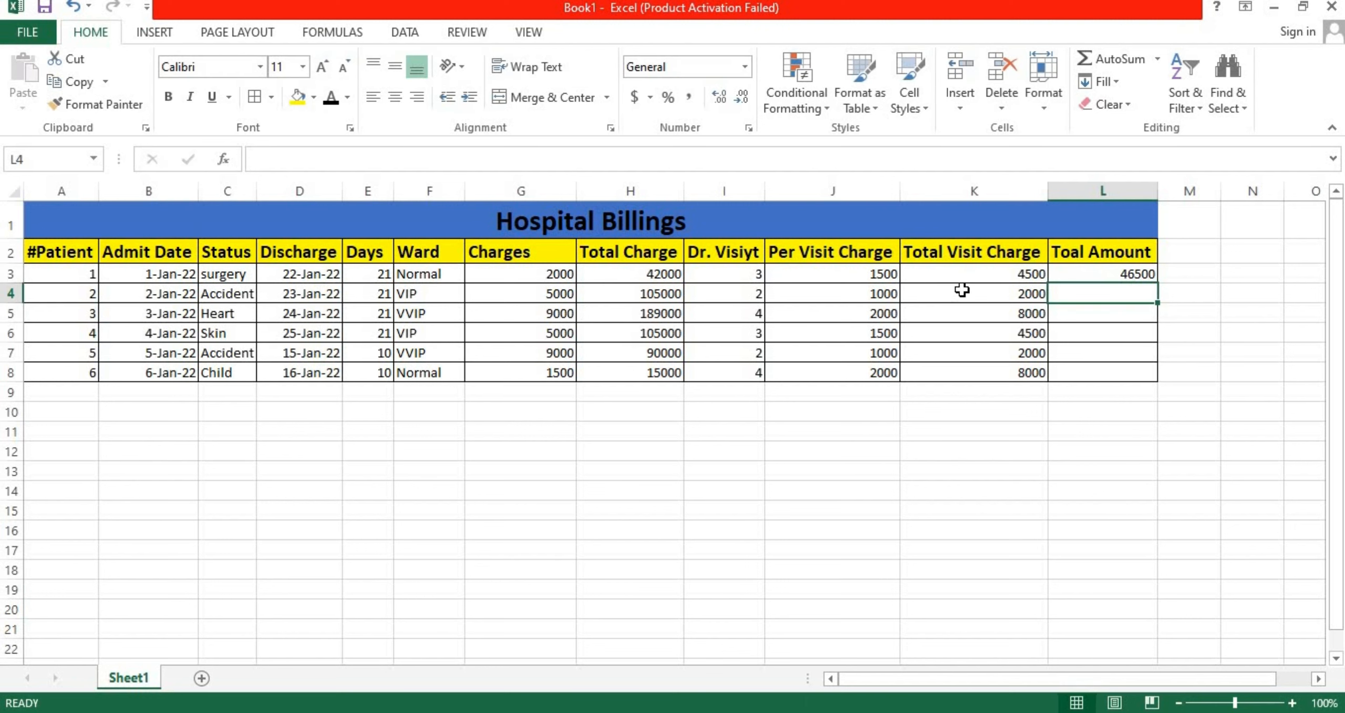
pyautogui.press('Up')
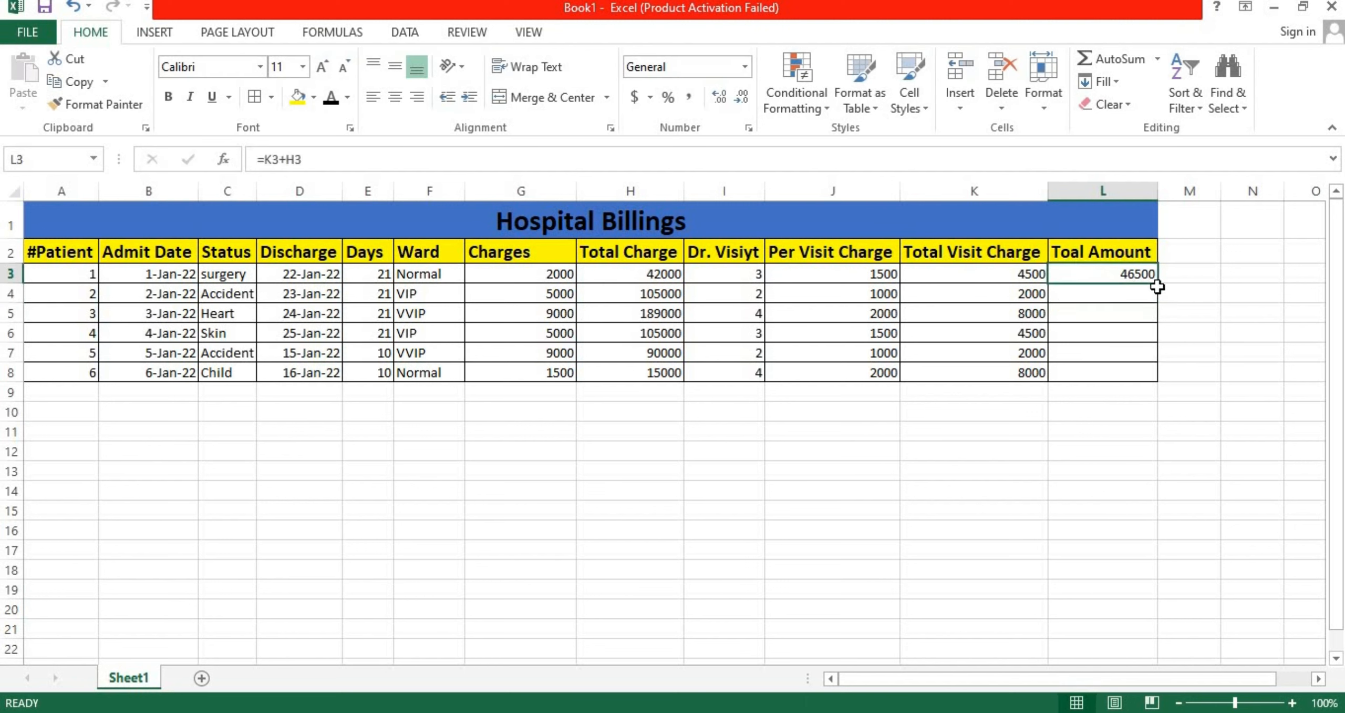
pyautogui.press('Up')
pyautogui.click(1146, 277)
pyautogui.doubleClick(1158, 284)
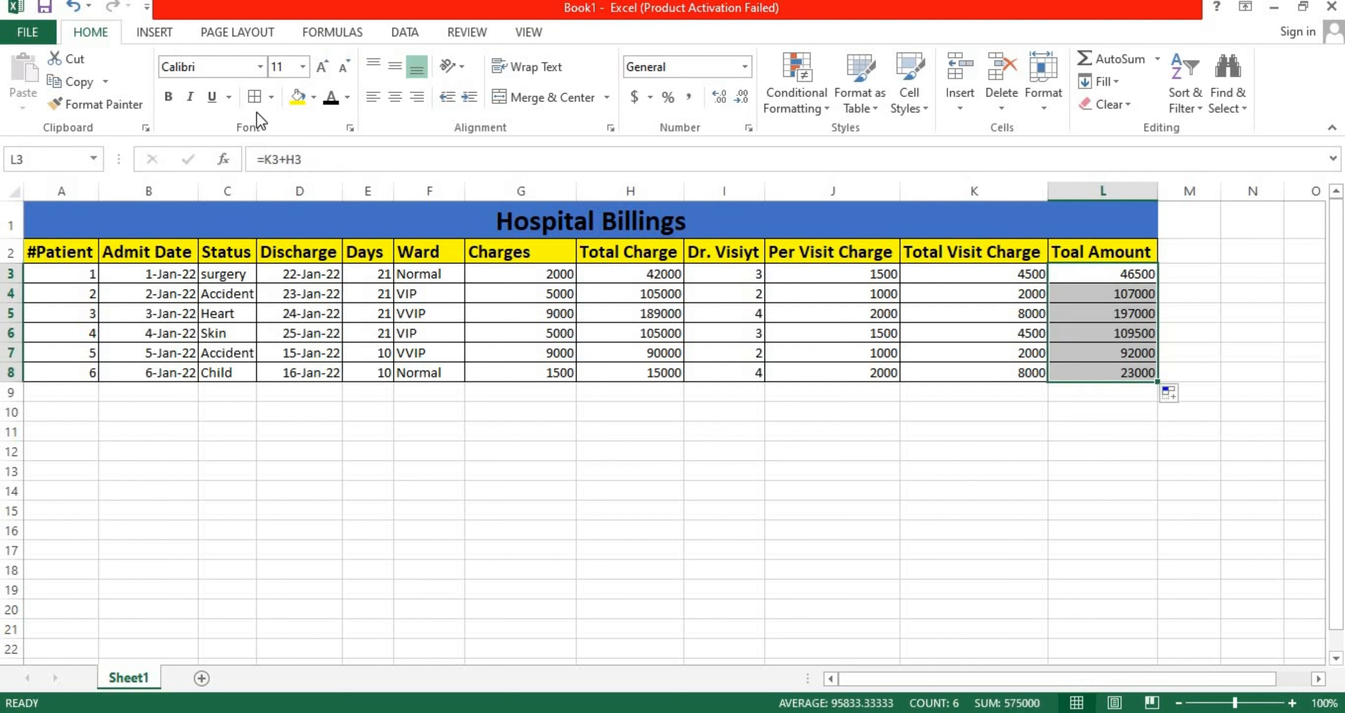
# Apply a red fill to the total amounts in L3:L8 and the total visit charges in K3:K8.
pyautogui.click(315, 101)
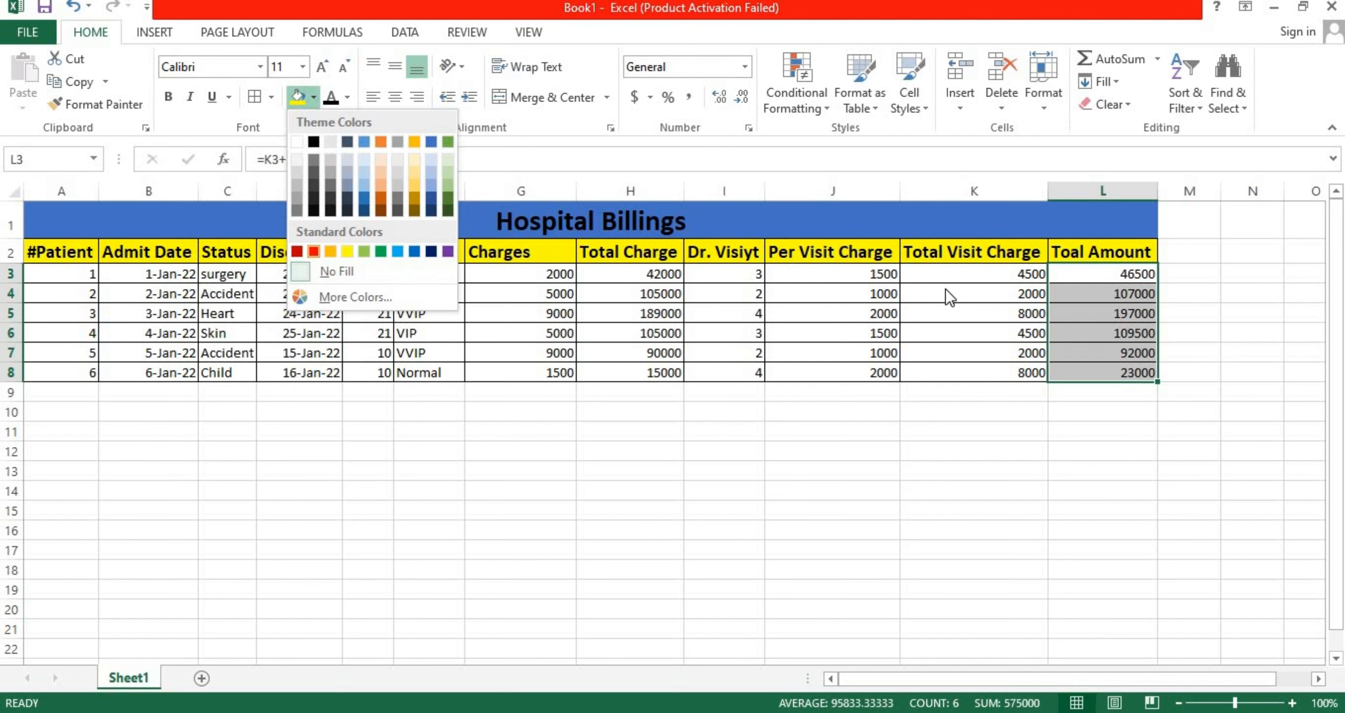
pyautogui.click(313, 252)
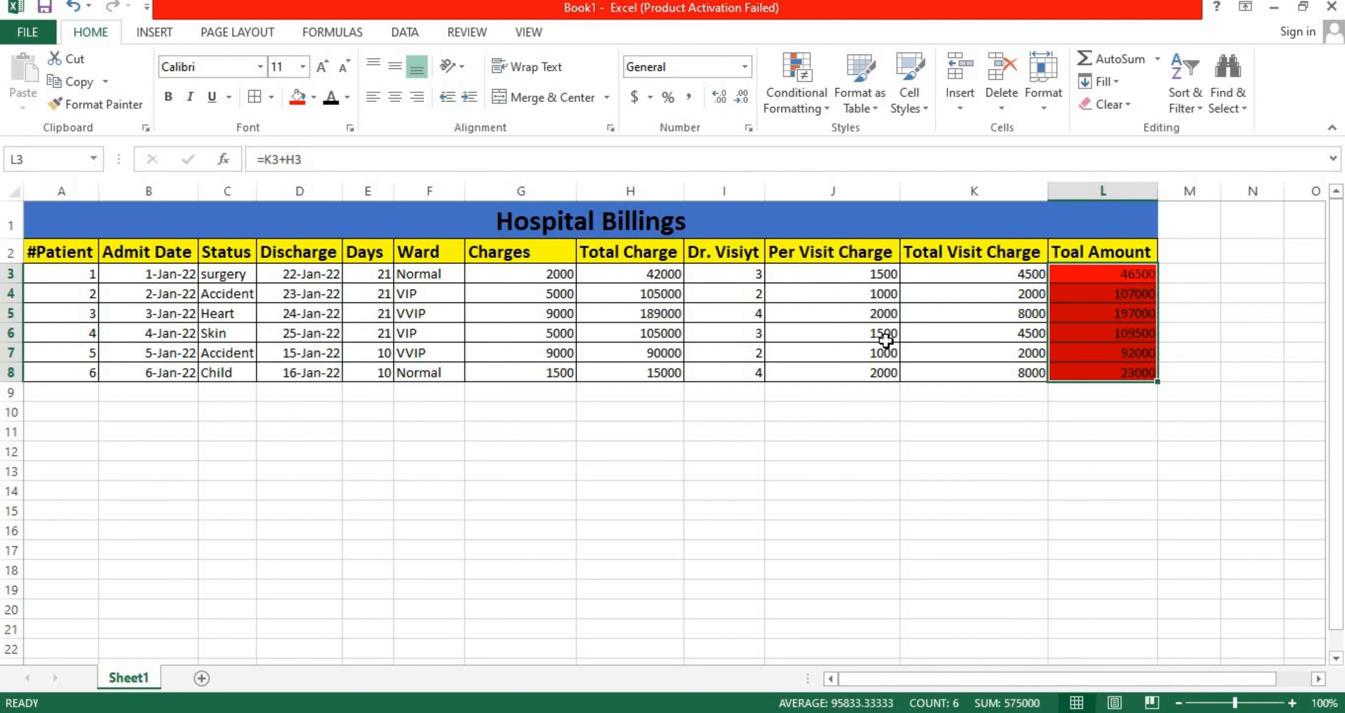
pyautogui.moveTo(935, 279); pyautogui.dragTo(949, 392)
pyautogui.moveTo(935, 268); pyautogui.dragTo(939, 372)
pyautogui.click(298, 100)
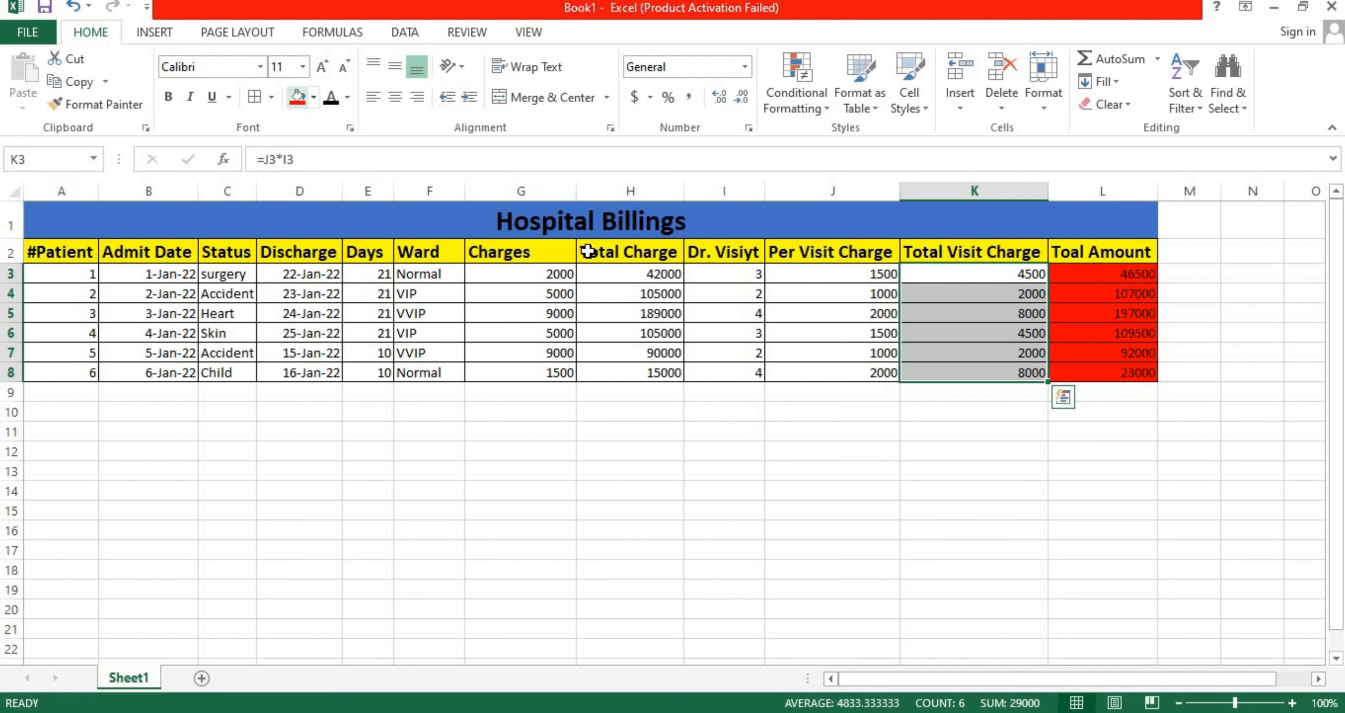
# Apply the same red fill to the total charges in H3:H8 and the days in E3:E8.
pyautogui.click(727, 270)
pyautogui.moveTo(617, 274); pyautogui.dragTo(615, 371)
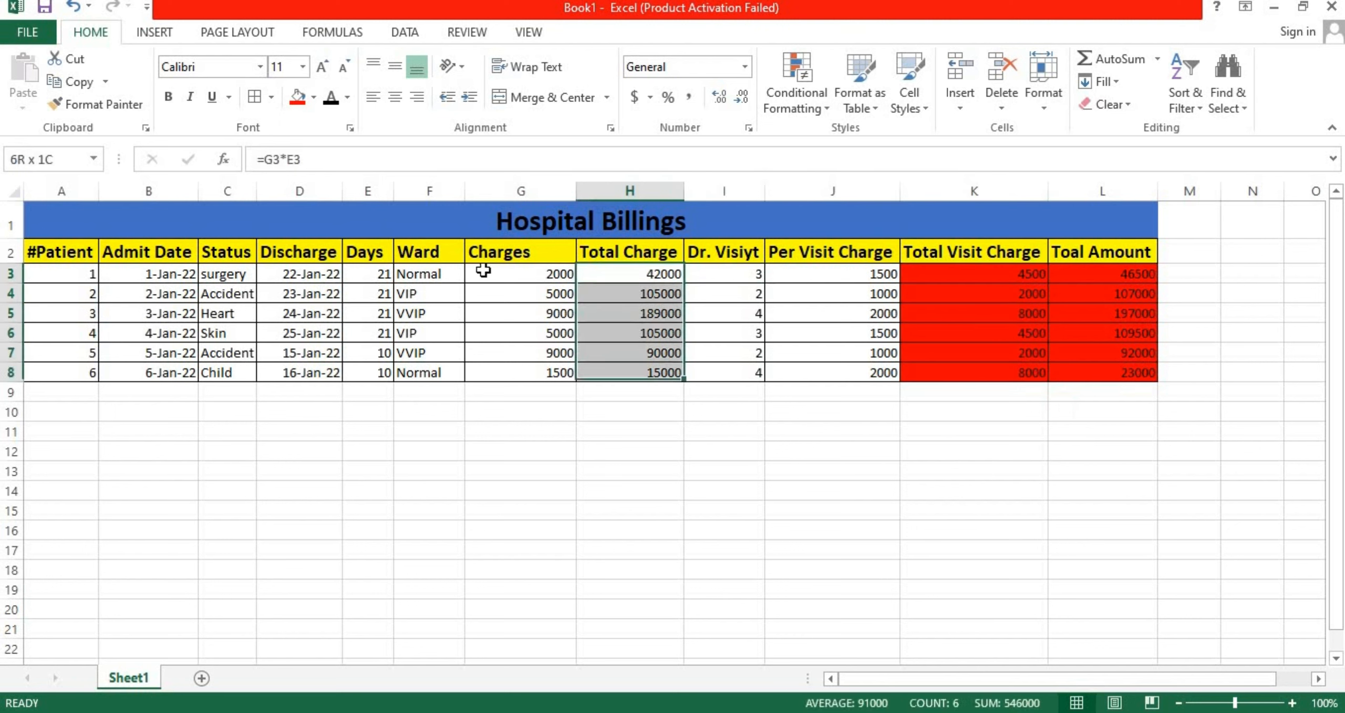
pyautogui.click(298, 97)
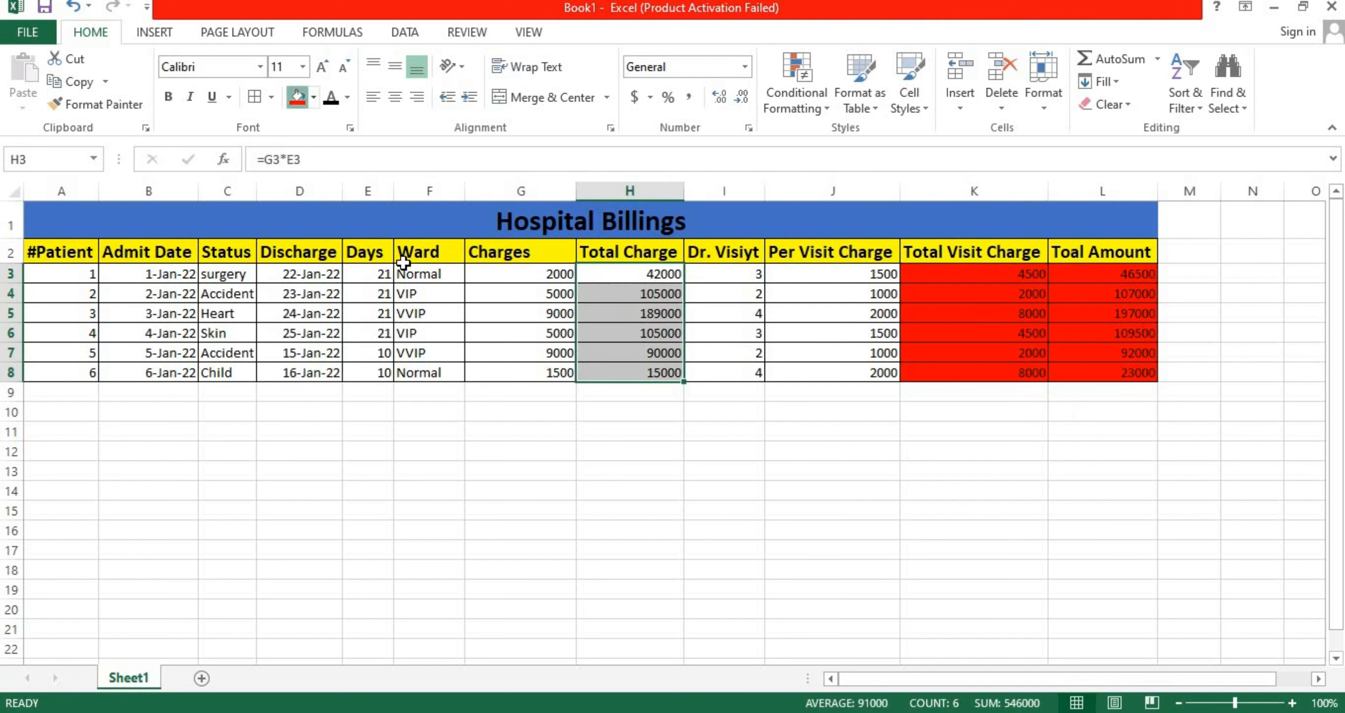
pyautogui.moveTo(368, 274); pyautogui.dragTo(368, 375)
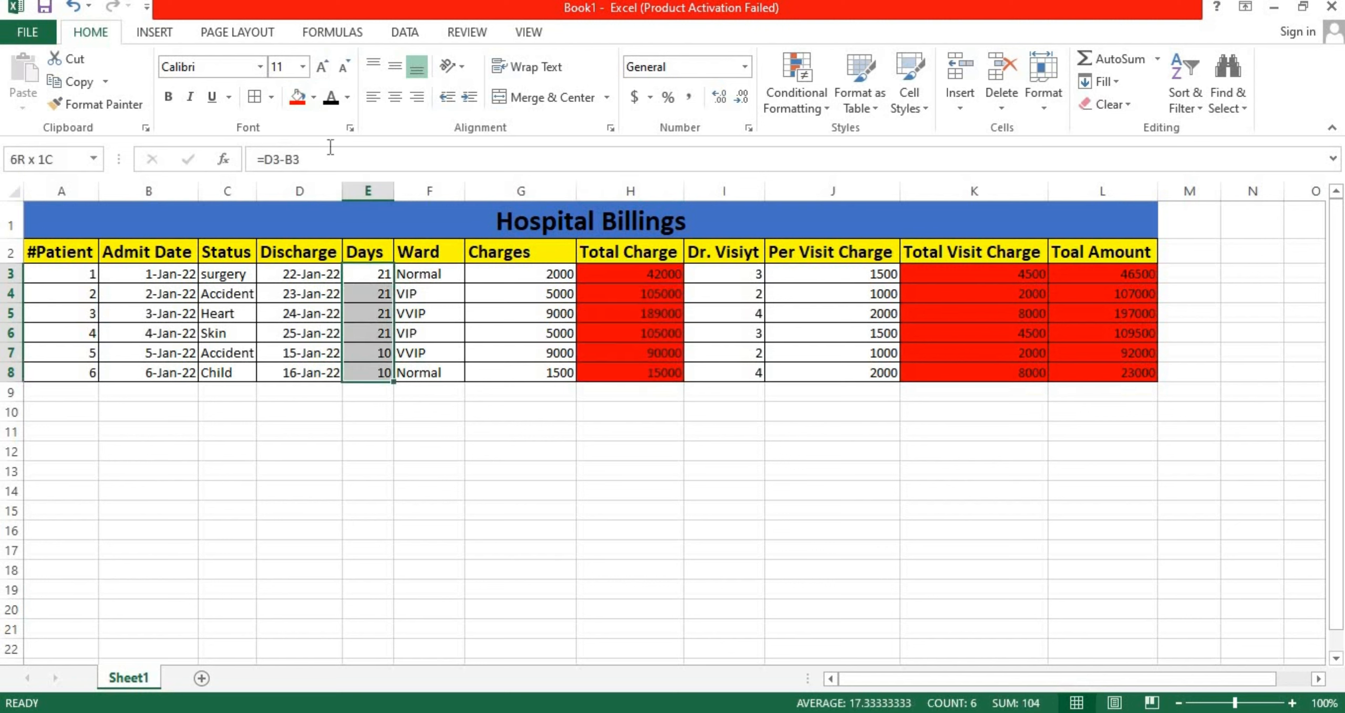
pyautogui.click(295, 103)
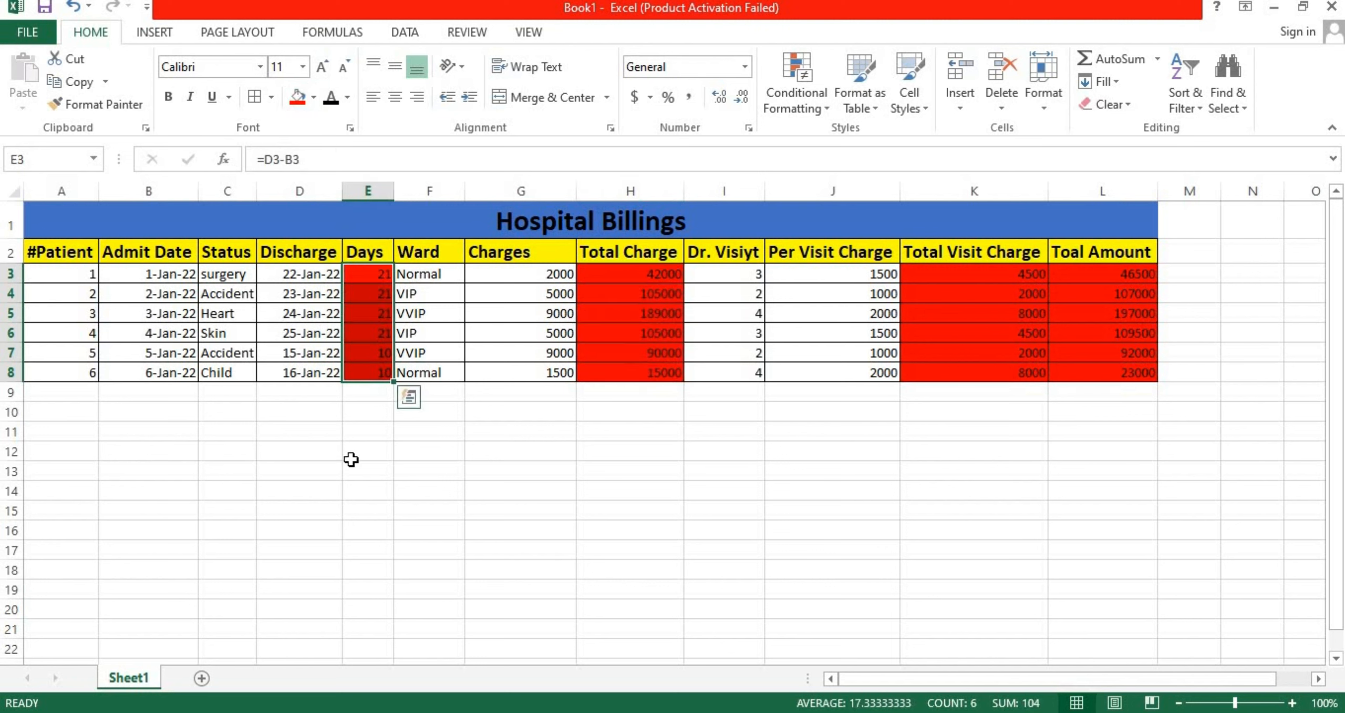